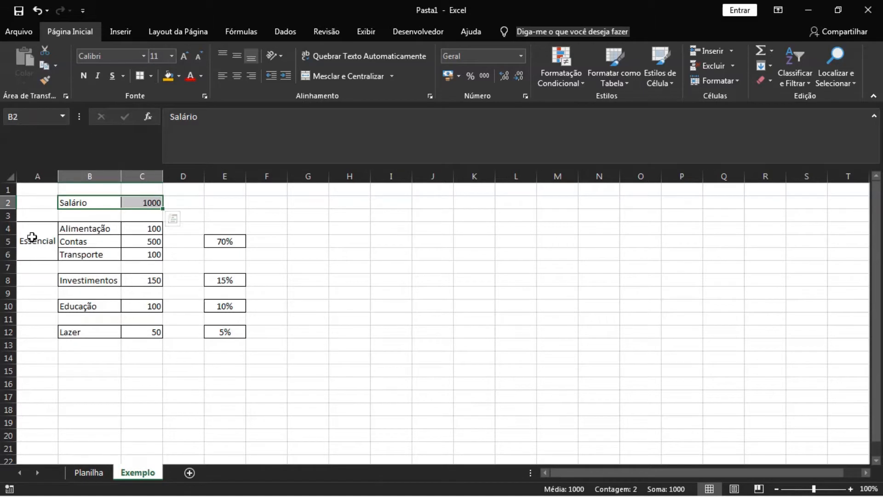
Step: Review the budget categories on the Exemplo sheet, including the Alimentação, Contas and Transporte items grouped under Essencial
drag(11, 240, 138, 252)
click(55, 235)
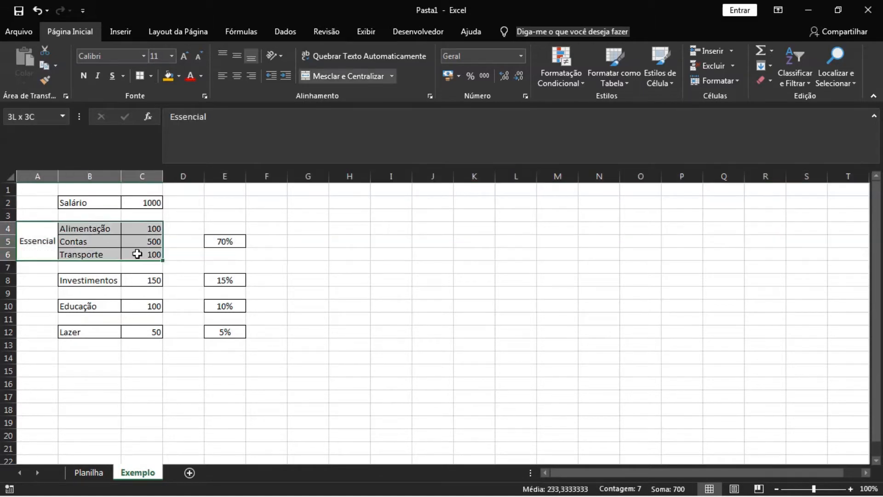
drag(99, 279, 139, 304)
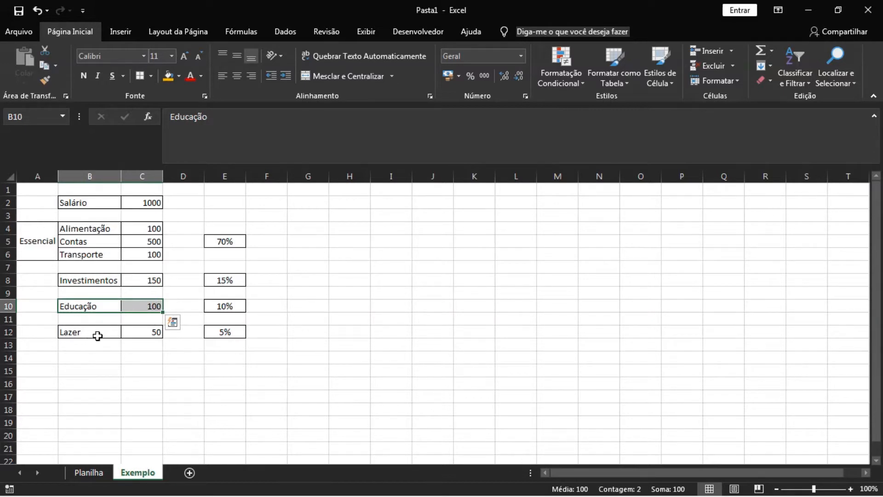
click(99, 334)
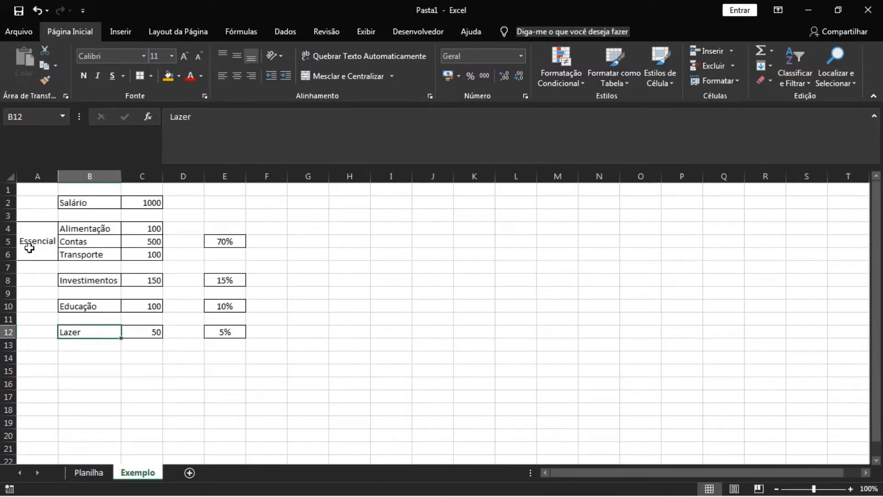
drag(27, 245, 115, 240)
mouse_move(35, 235)
mouse_down()
mouse_move(60, 239)
mouse_move(35, 236)
mouse_up()
click(98, 228)
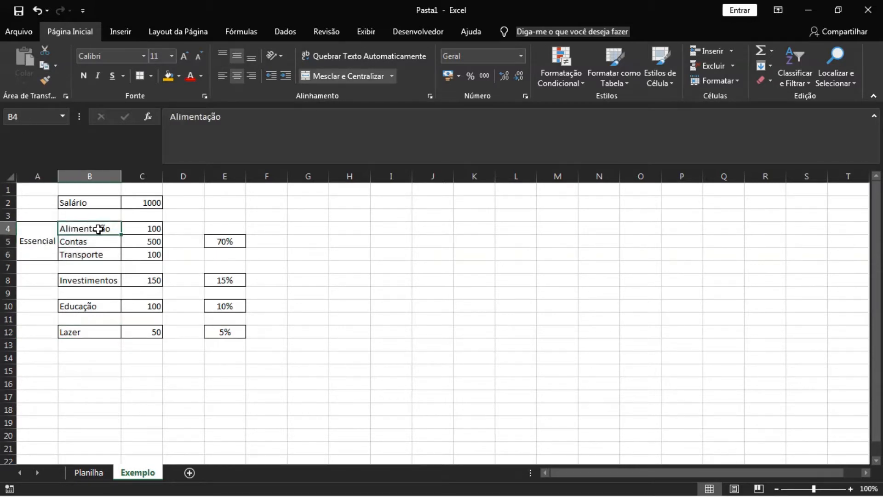
click(96, 243)
click(96, 265)
click(104, 258)
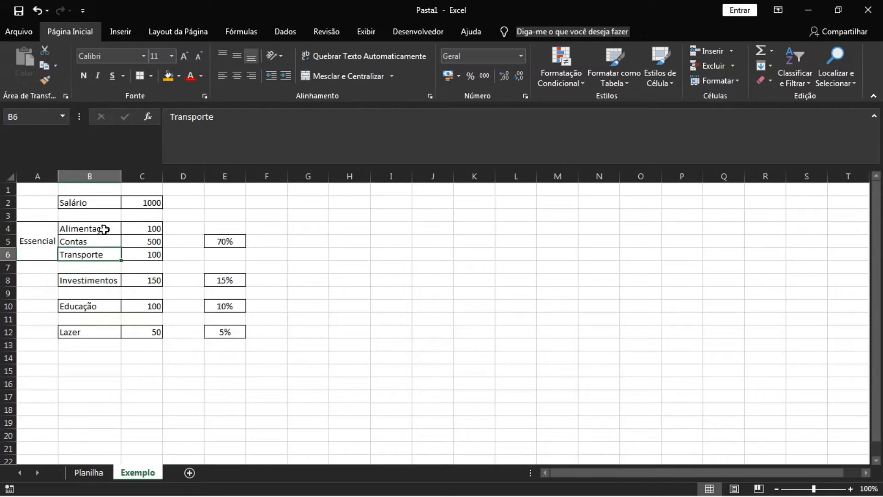
Step: Inspect the amounts of the three Essencial items in C4:C6 and the percentage formula in E5
drag(134, 229, 147, 256)
click(217, 241)
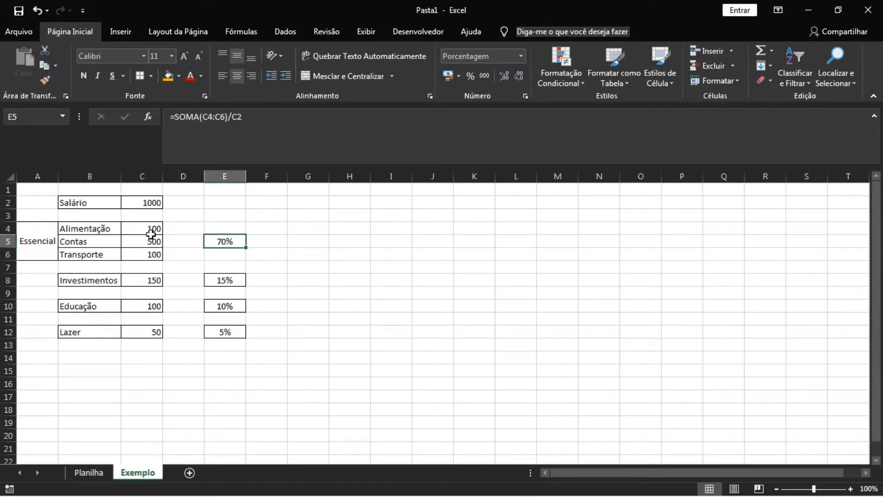
drag(153, 230, 158, 254)
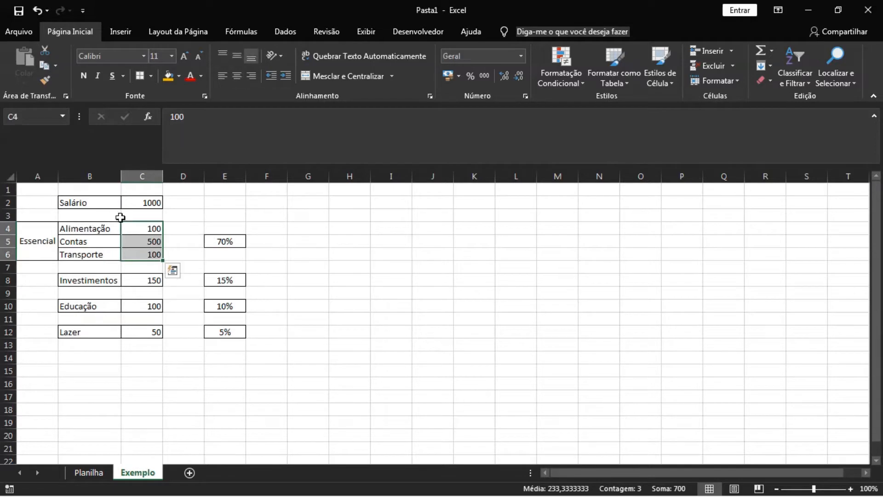
click(81, 228)
click(138, 229)
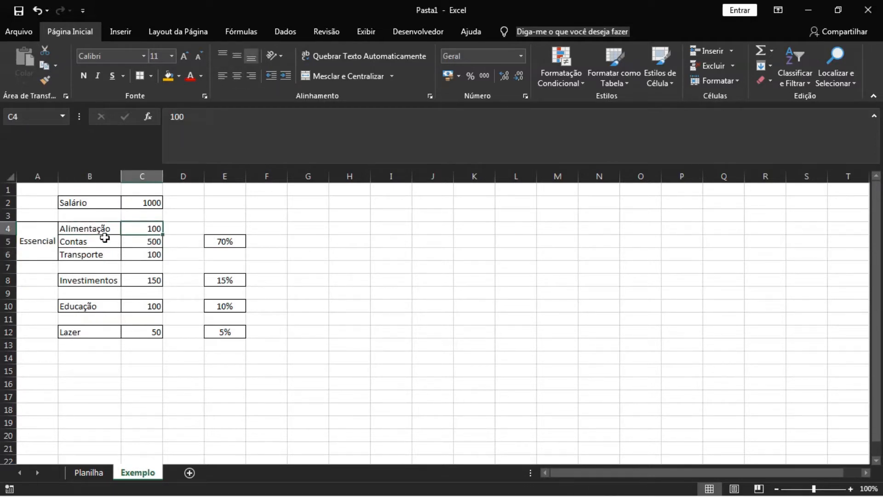
click(78, 243)
drag(100, 229, 159, 228)
drag(101, 242, 127, 242)
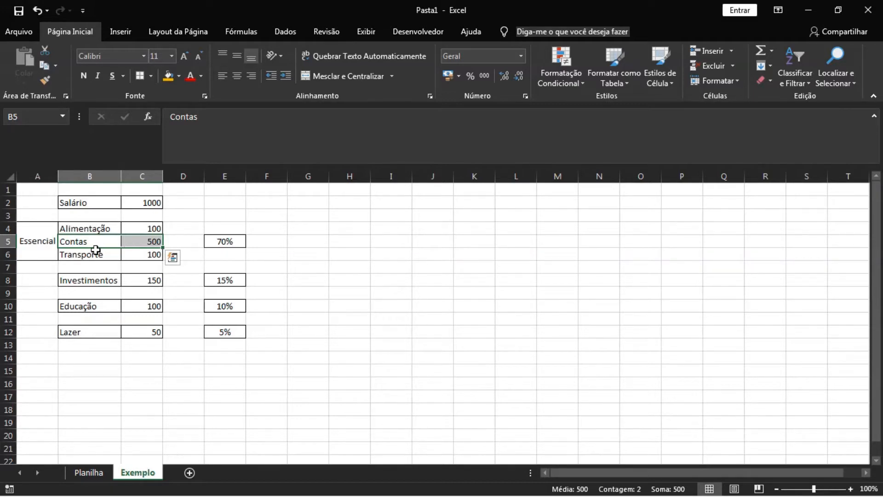
mouse_move(89, 254)
mouse_down()
mouse_move(154, 255)
mouse_move(93, 248)
mouse_up()
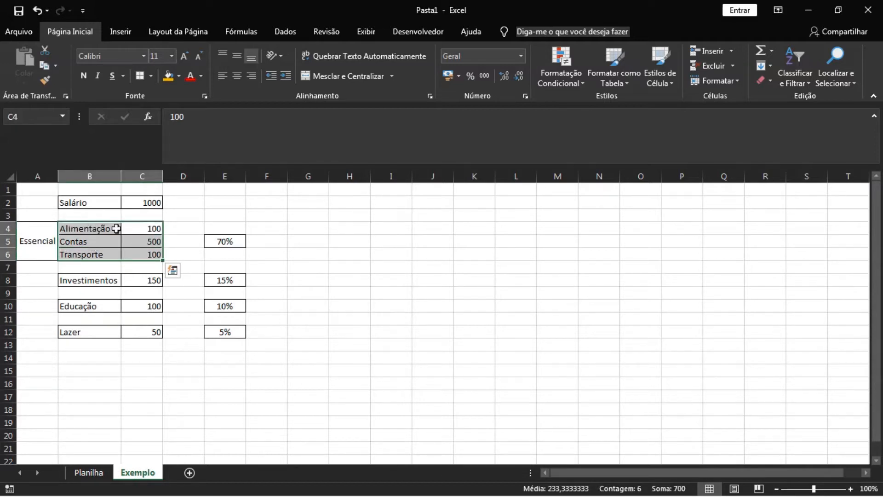
click(92, 229)
Step: Examine how the Essencial block A4:E6 relates to its share of the salary in E5
drag(228, 242, 44, 247)
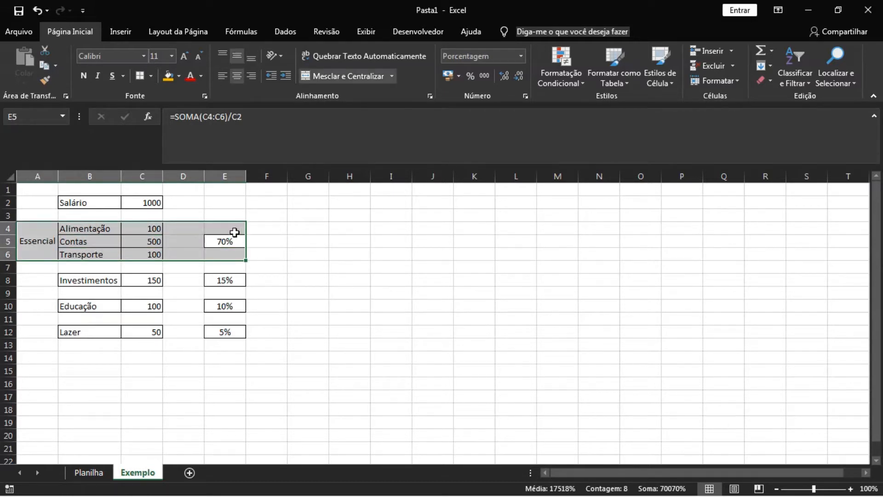
drag(235, 232, 55, 250)
click(229, 233)
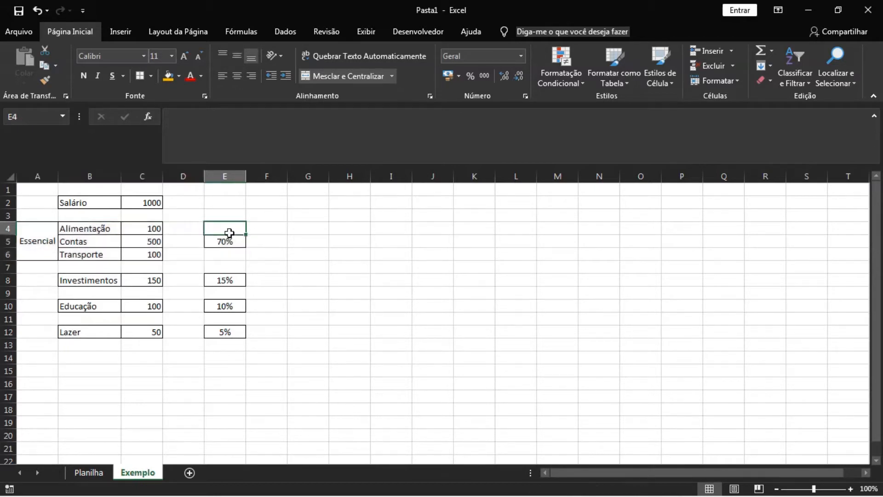
drag(229, 234, 54, 250)
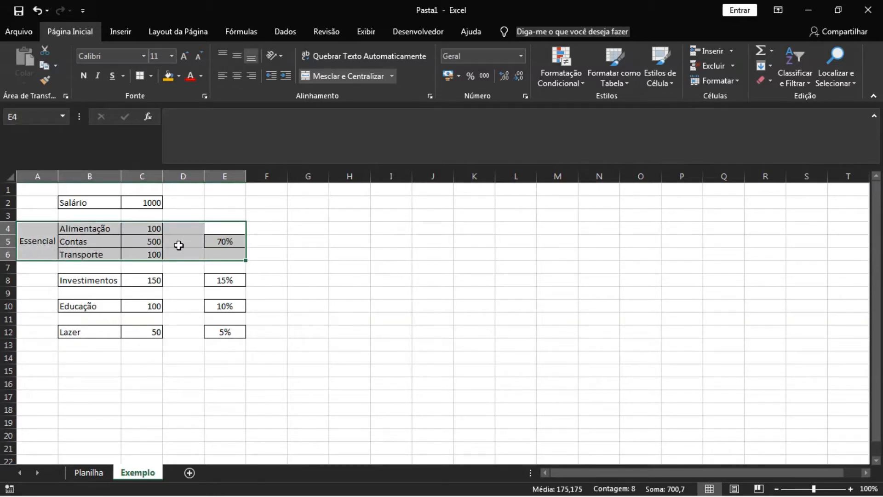
click(230, 243)
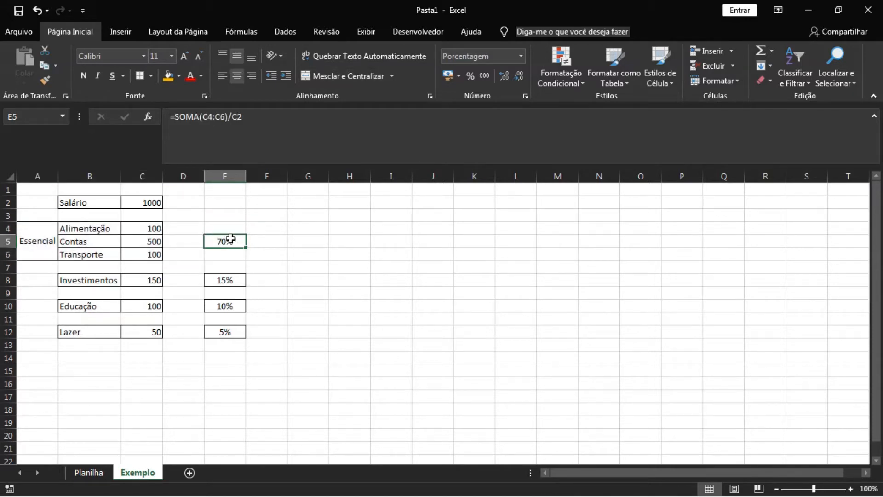
drag(40, 232, 227, 236)
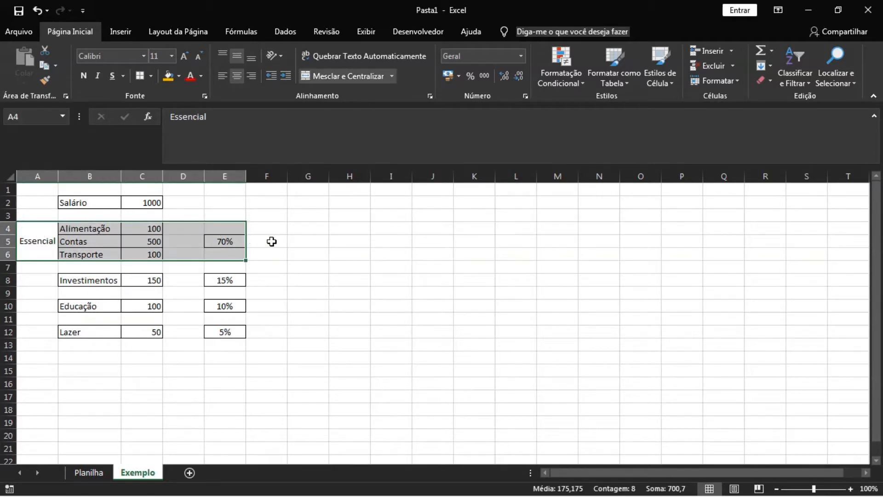
click(223, 241)
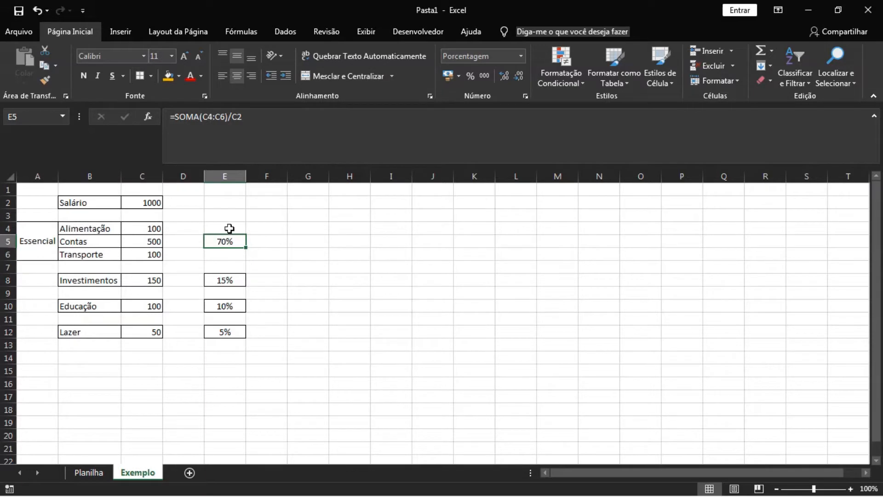
drag(229, 229, 69, 248)
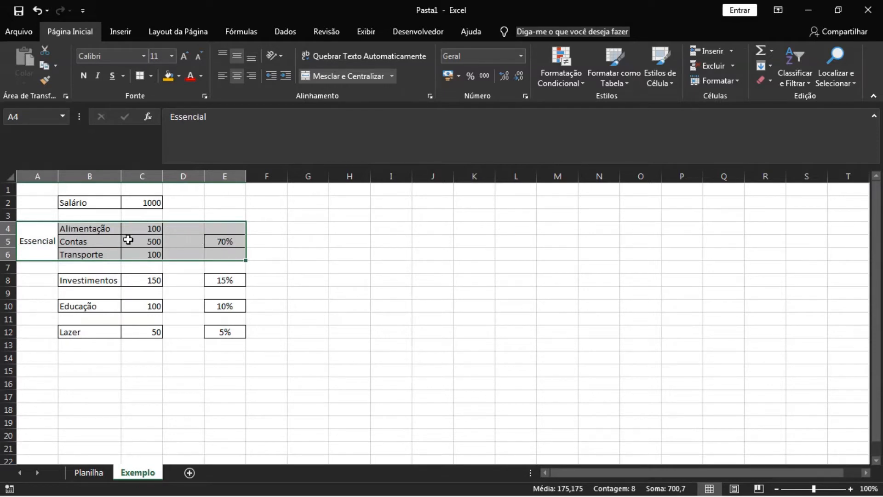
drag(34, 233, 230, 249)
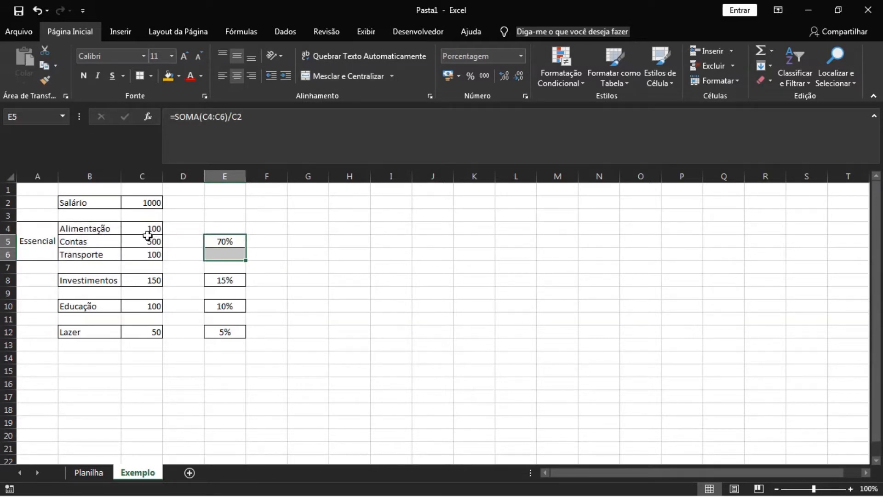
mouse_move(149, 236)
mouse_down()
mouse_move(148, 253)
mouse_move(154, 229)
mouse_move(144, 253)
mouse_up()
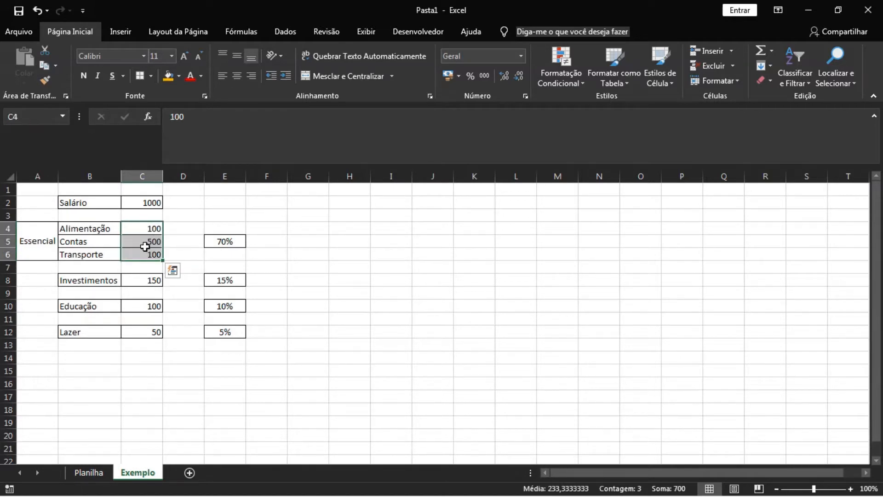
click(228, 229)
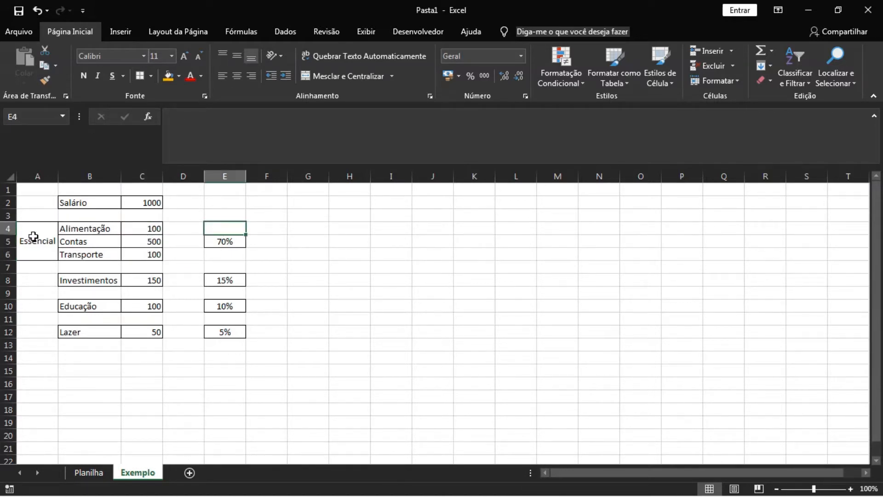
drag(33, 236, 227, 236)
Step: Review the amounts and salary shares in the Investimentos, Educação and Lazer rows
drag(87, 278, 231, 282)
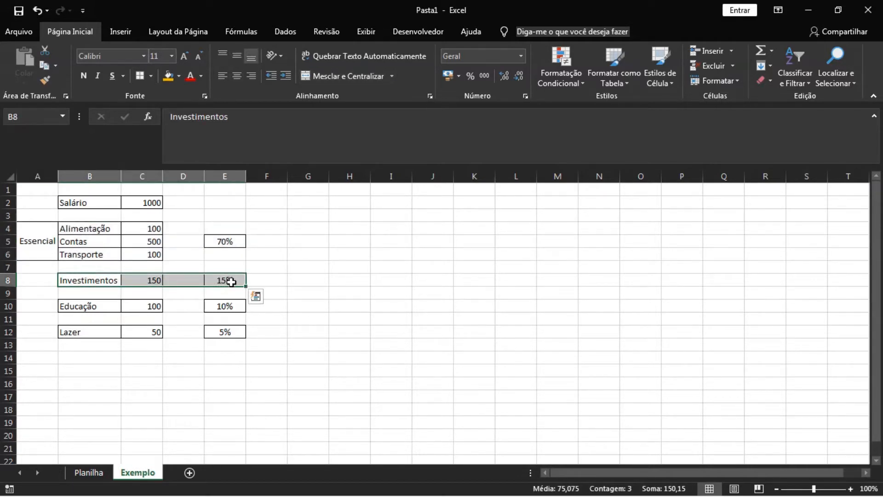
drag(92, 306, 229, 307)
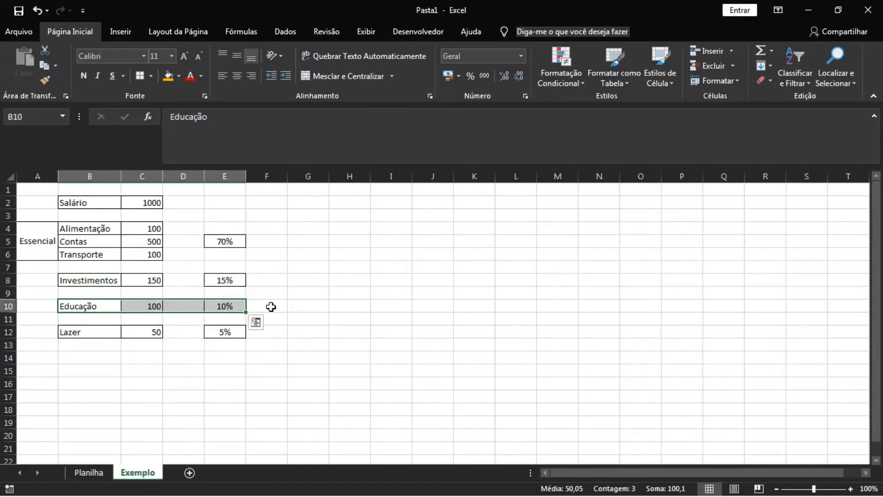
drag(82, 330, 214, 333)
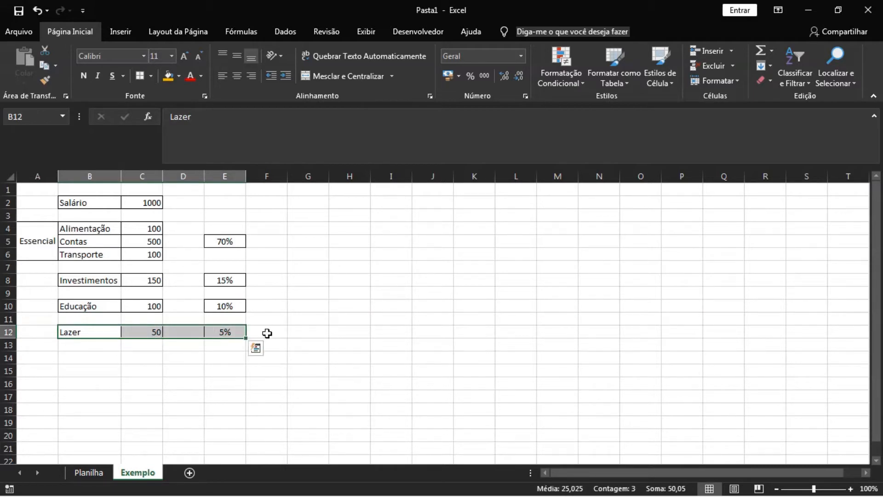
click(305, 328)
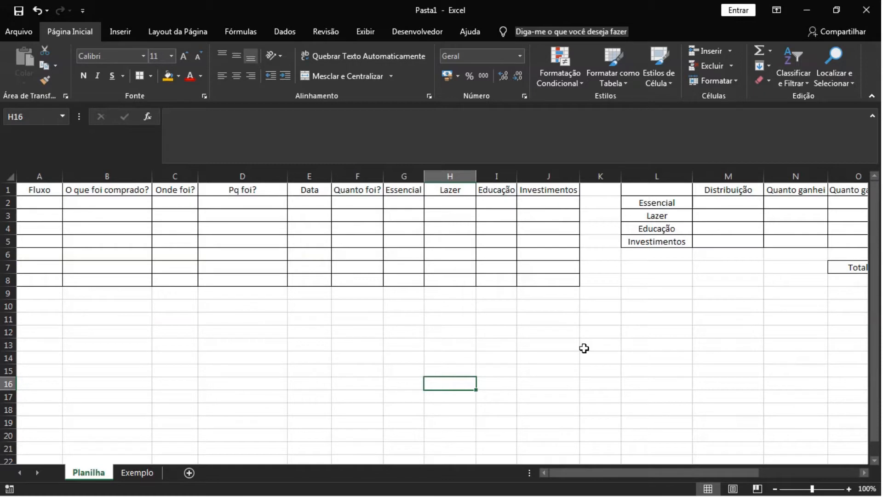
Step: Return to the Exemplo sheet and recheck the percentage split across Essencial, Investimentos, Educação and Lazer
click(131, 474)
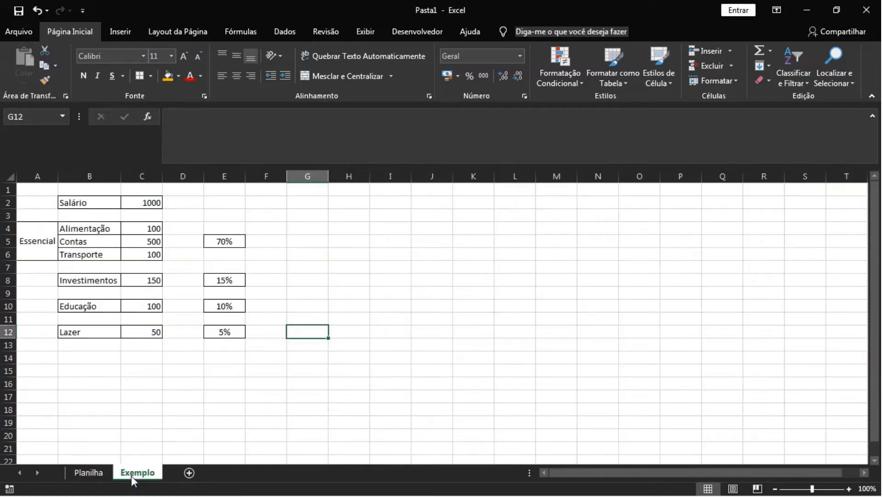
drag(214, 242, 67, 332)
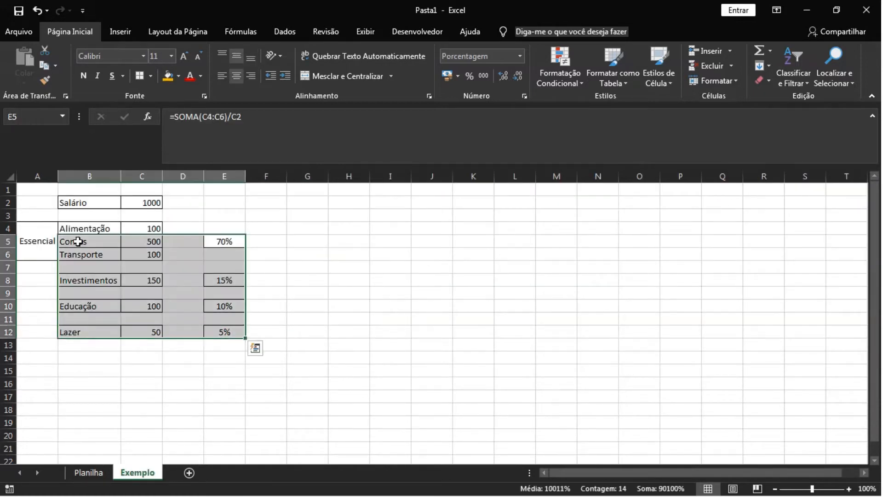
click(102, 241)
drag(32, 239, 139, 281)
click(79, 306)
click(79, 332)
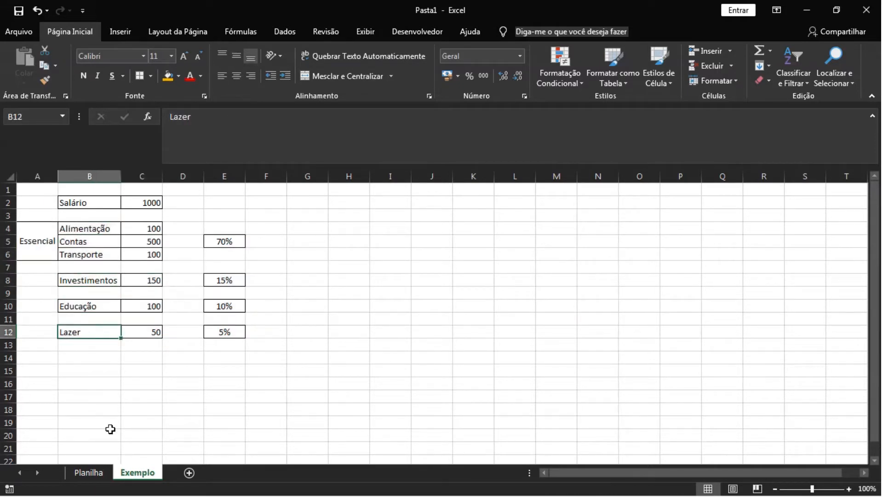
Step: Switch to the Planilha sheet and examine the transaction table A1:J8, including the entry columns from Fluxo to Quanto foi?
click(89, 473)
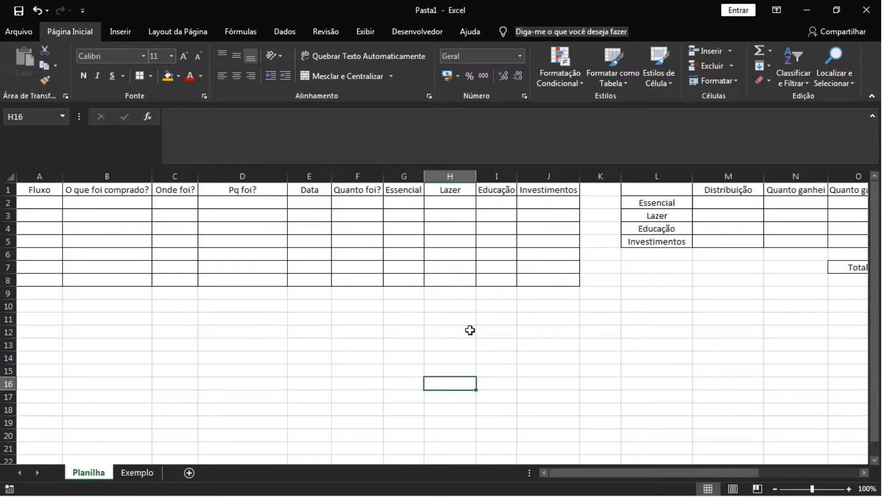
drag(481, 331, 112, 339)
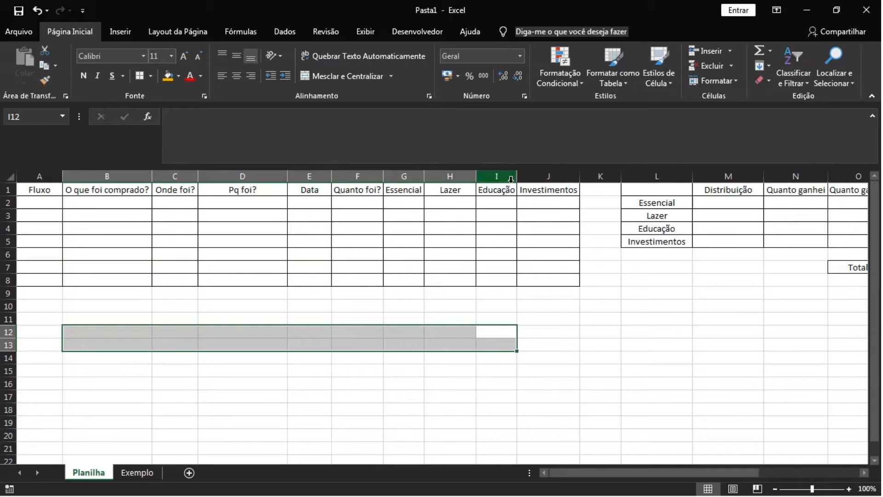
drag(552, 192, 36, 274)
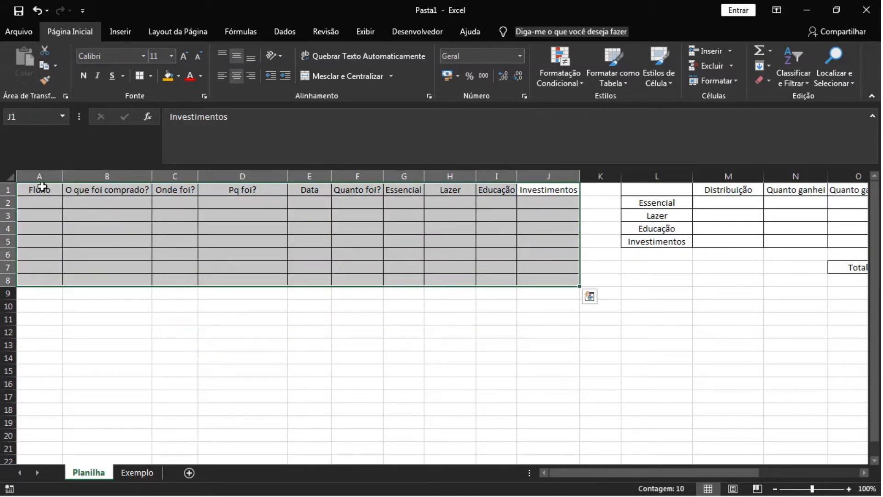
drag(41, 188, 567, 274)
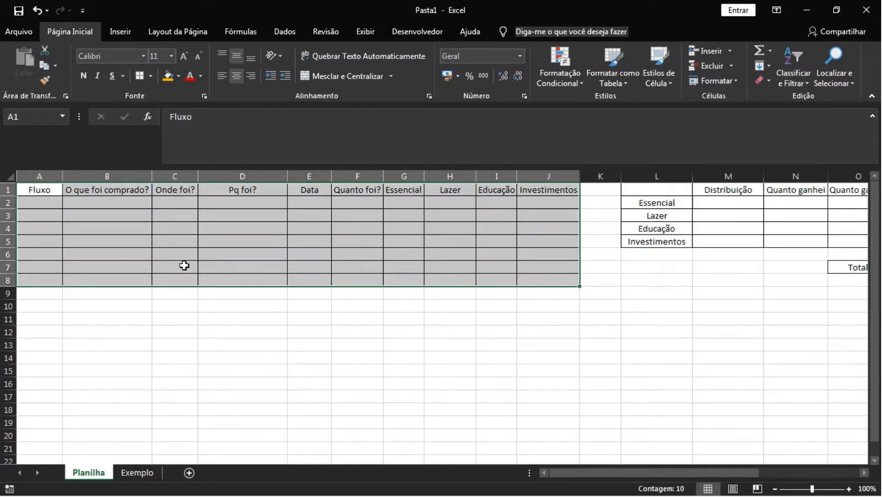
drag(29, 190, 548, 284)
drag(53, 201, 329, 203)
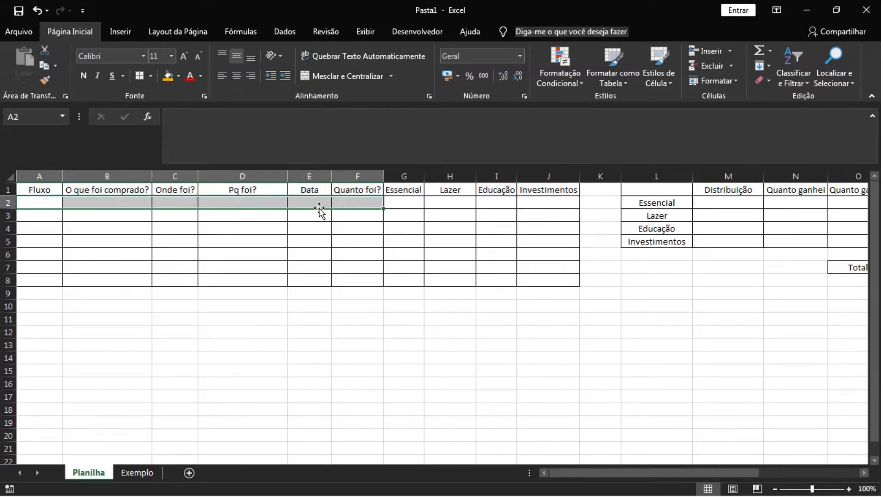
Step: Examine the summary table L1:P7 on the Planilha sheet, including its empty Distribuição cells M2:M5
drag(694, 474, 741, 473)
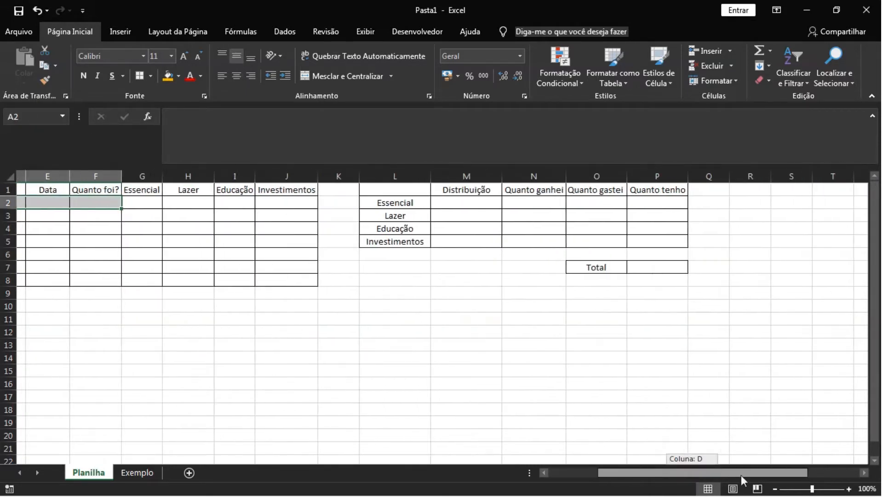
drag(384, 190, 636, 266)
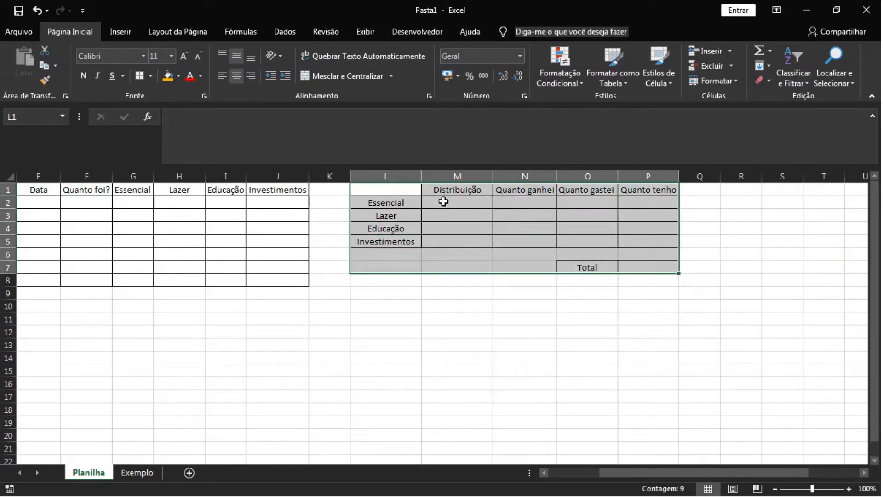
drag(446, 201, 457, 238)
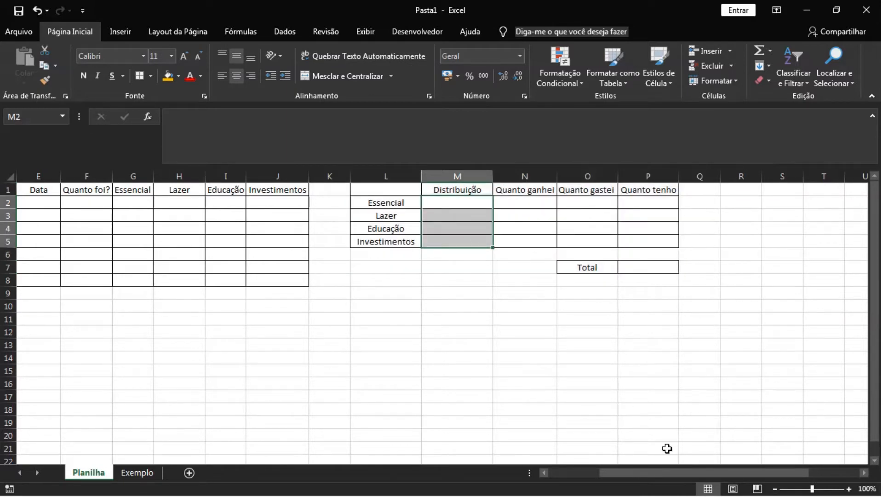
drag(678, 472, 599, 469)
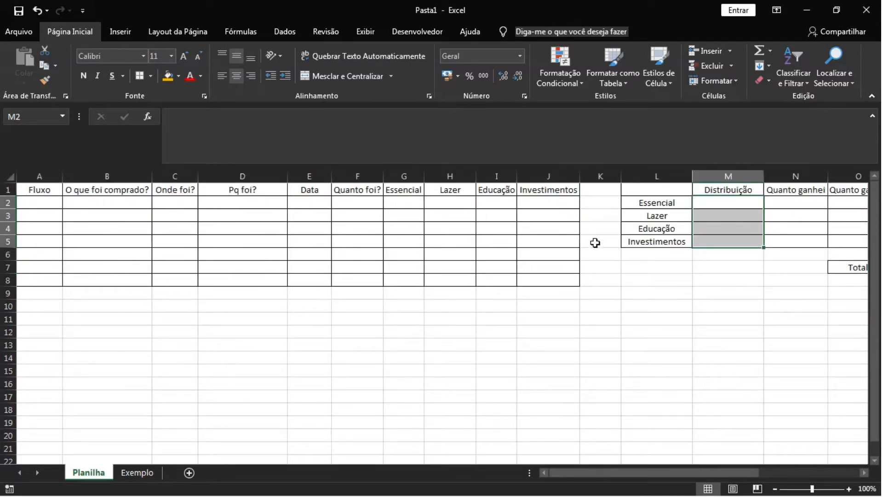
click(657, 473)
click(564, 360)
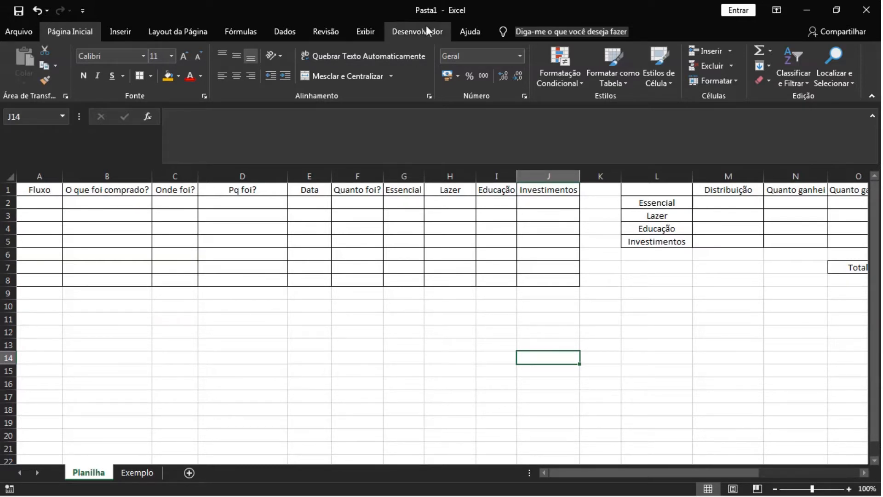
mouse_move(425, 26)
click(348, 33)
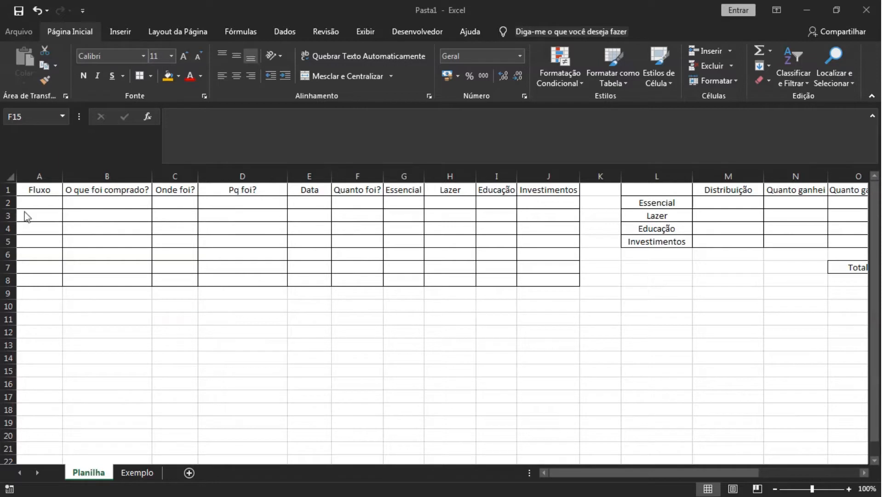
Step: Enter ganho in A2 and gasto in A3 as trial entries in the Fluxo column
drag(43, 190, 45, 280)
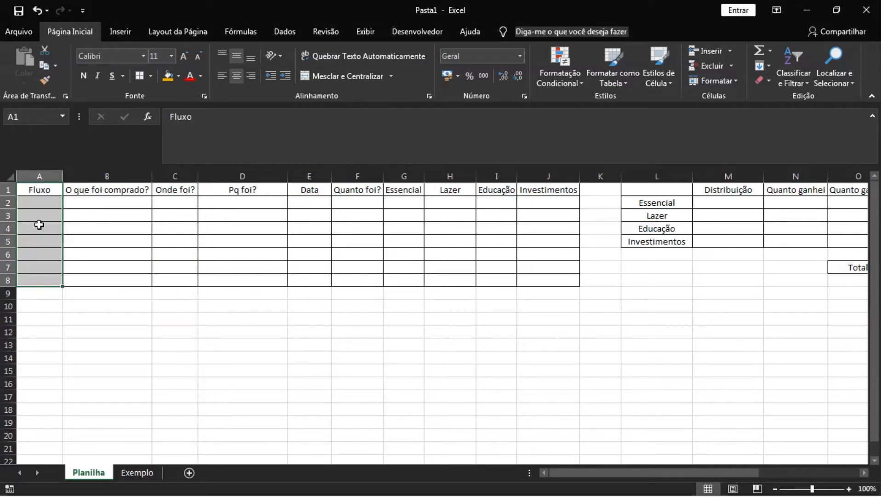
click(38, 203)
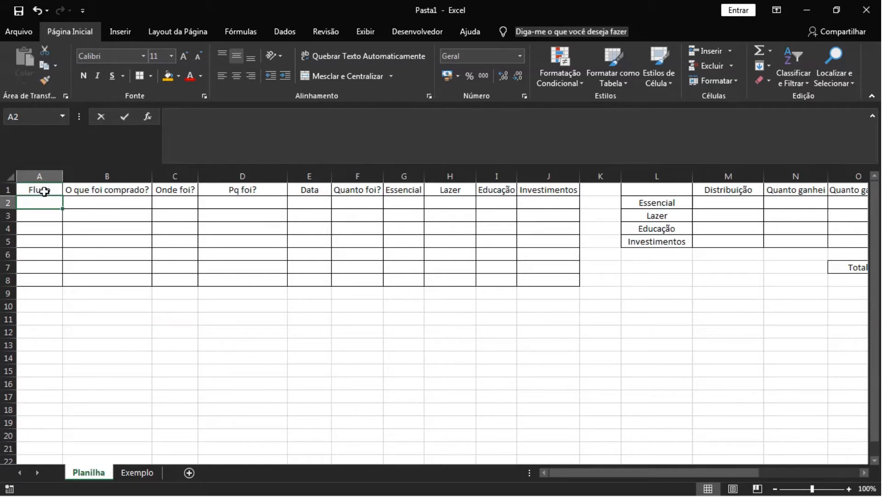
text(ganho)
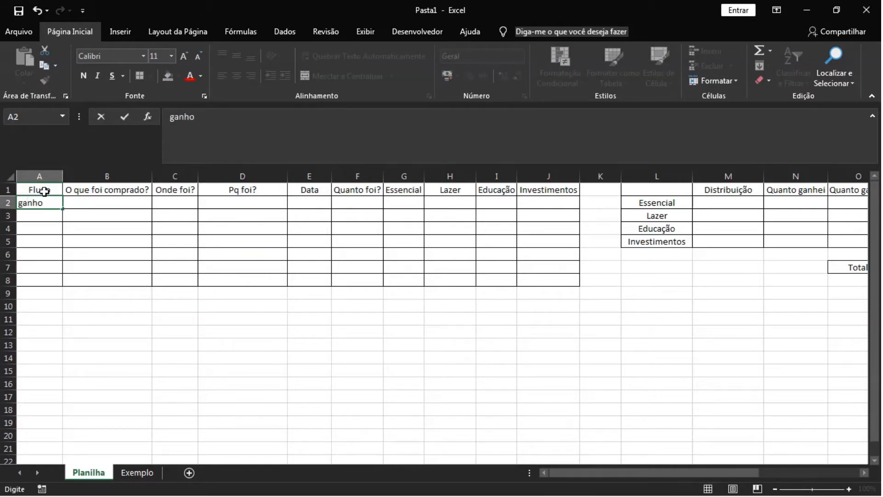
key(Return)
text(gasto)
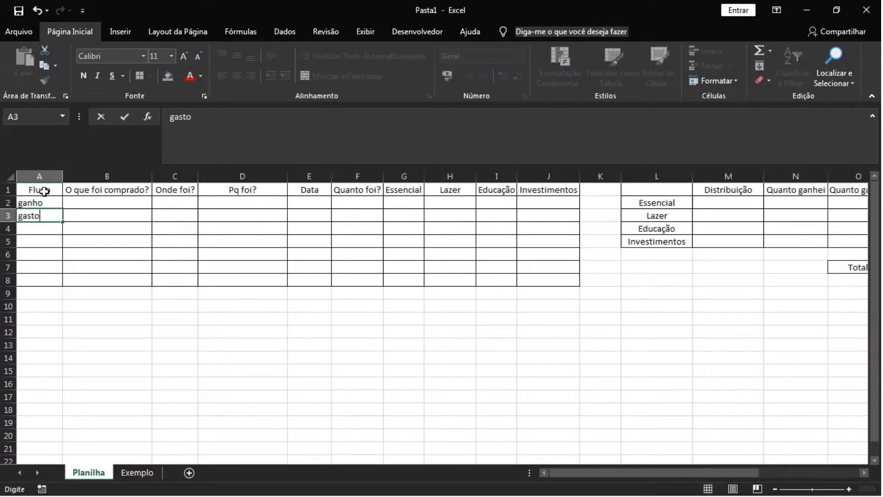
key(Return)
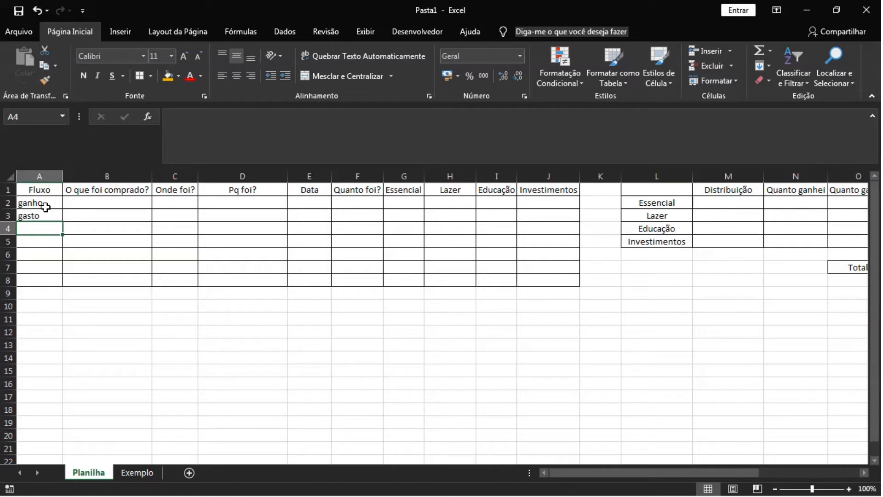
Step: Clear the trial entries from cells A2:A3 of the Fluxo column
drag(45, 208, 35, 284)
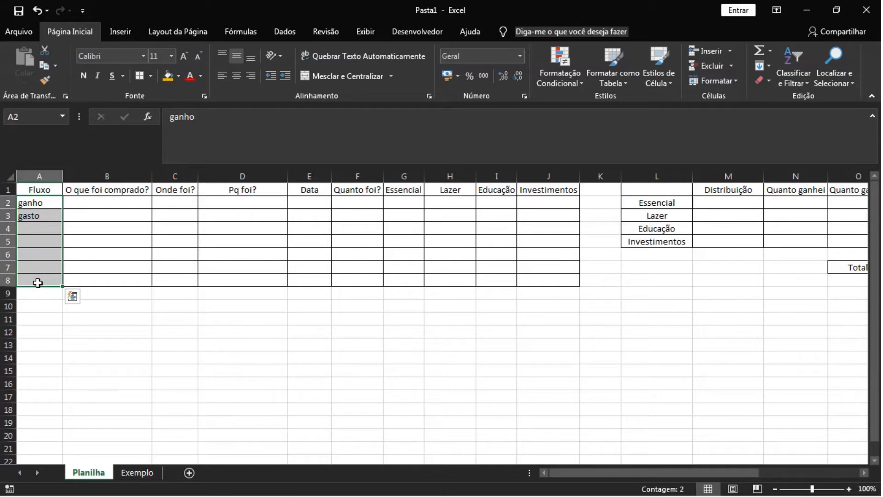
mouse_move(54, 204)
mouse_down()
mouse_move(44, 223)
mouse_move(51, 214)
mouse_up()
click(57, 204)
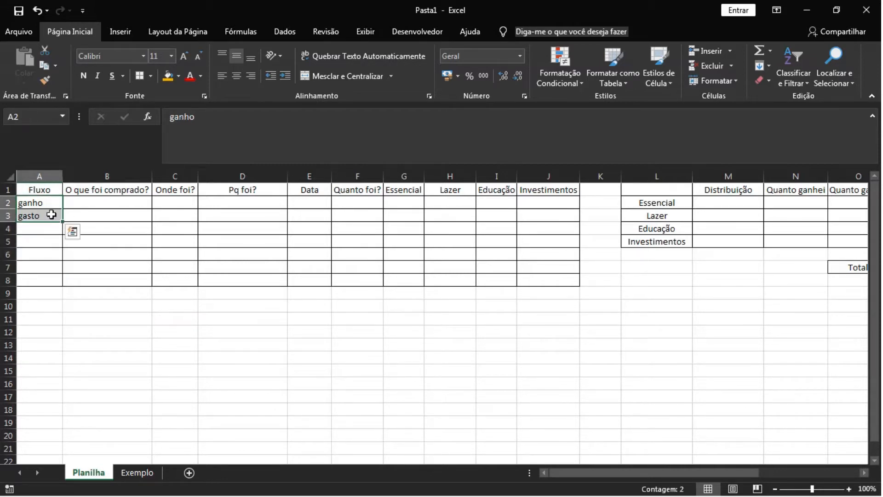
key(Delete)
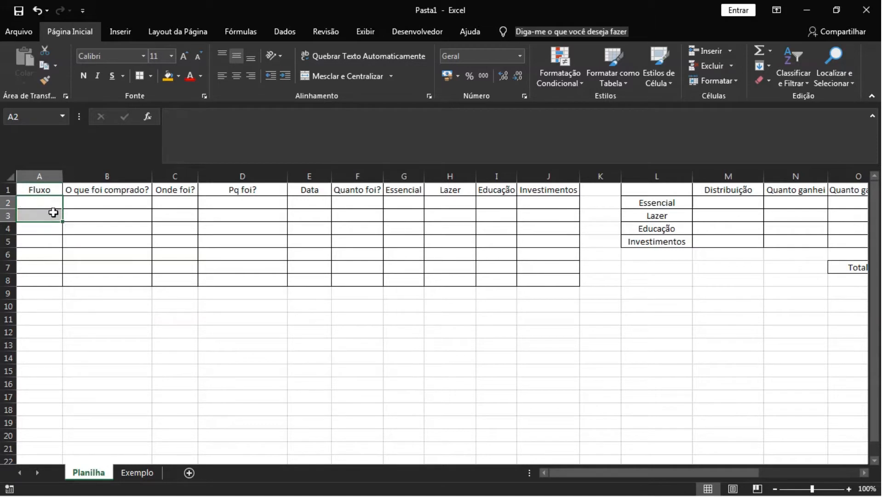
Step: Enter Ganho as the Fluxo value of the first transaction in A2
click(46, 201)
text(G)
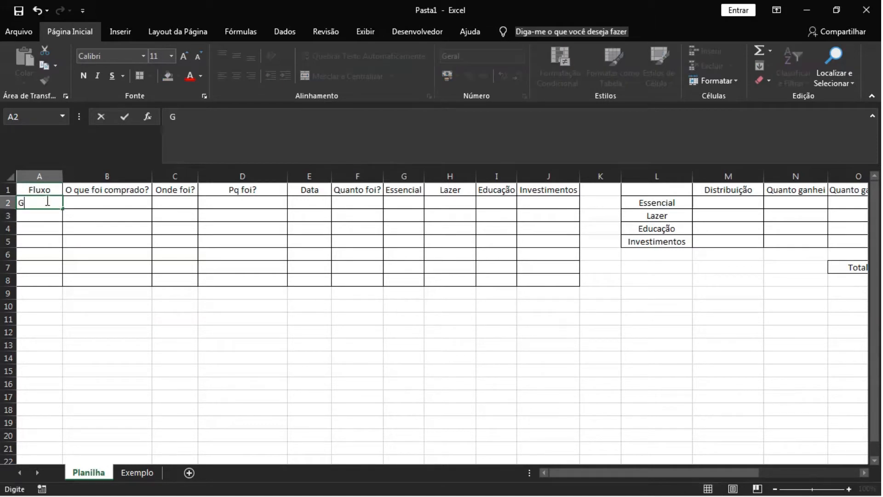
text(anho)
key(Tab)
Step: Shorten the column header in B1 to "O que foi?"
click(85, 191)
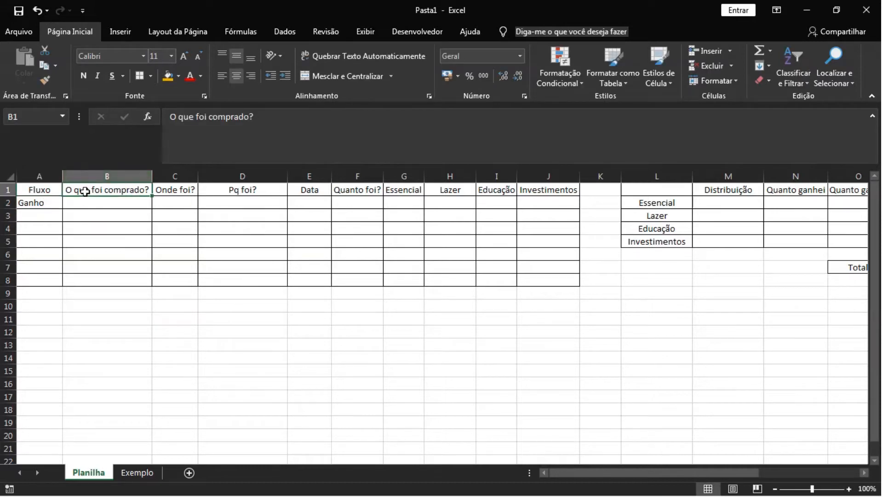
click(224, 119)
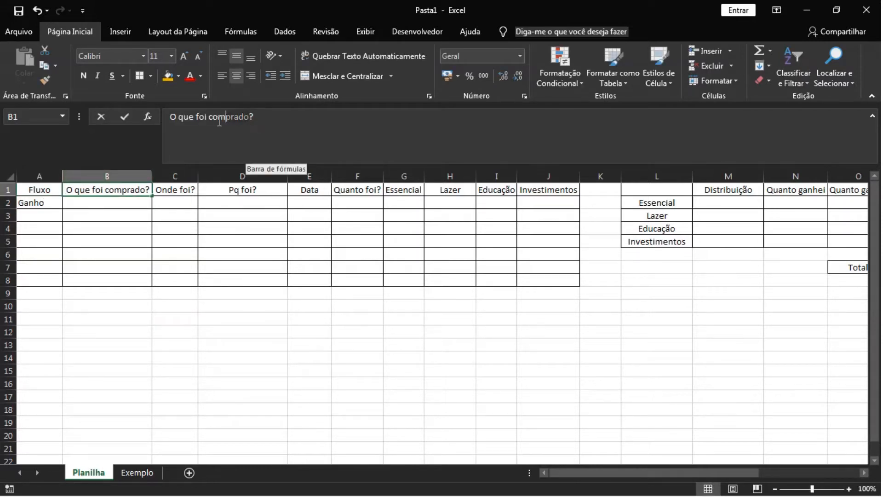
click(208, 119)
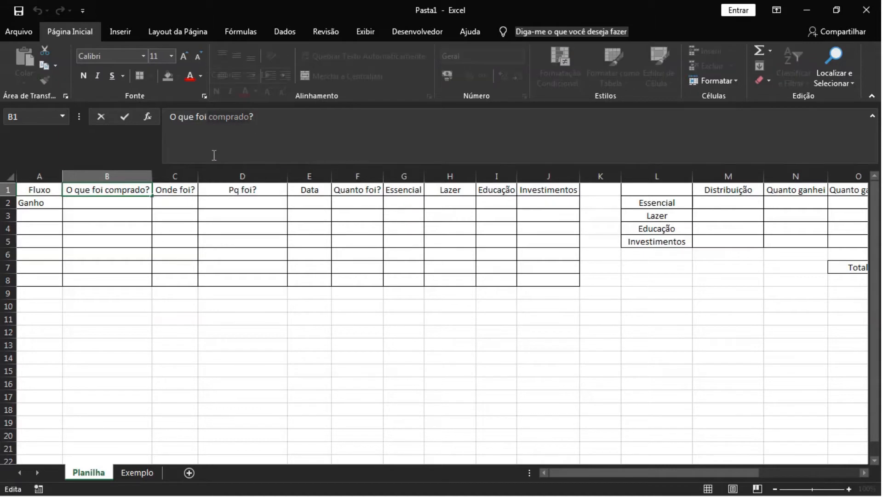
key(BackSpace)
key(BackSpace)
key(Return)
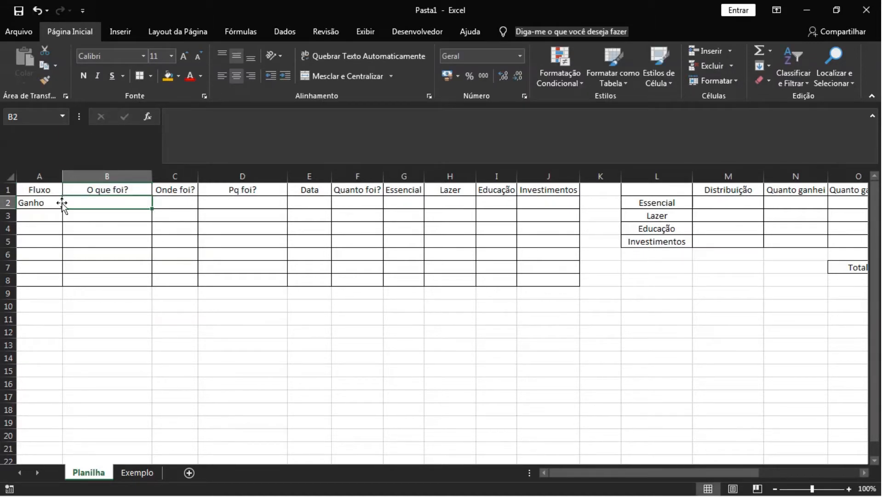
Step: Describe the first transaction in row 2 with Salário in B2, Empresa in C2 and Trabalho in D2
text(Sa)
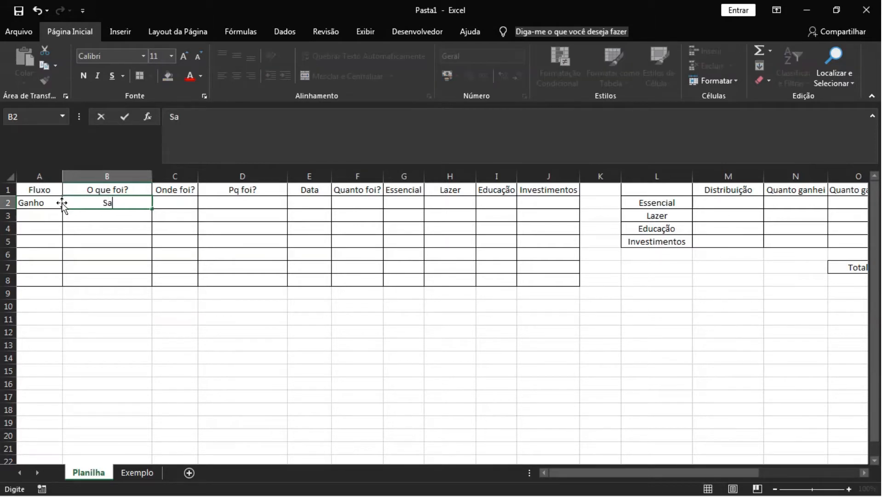
text(lário)
key(Tab)
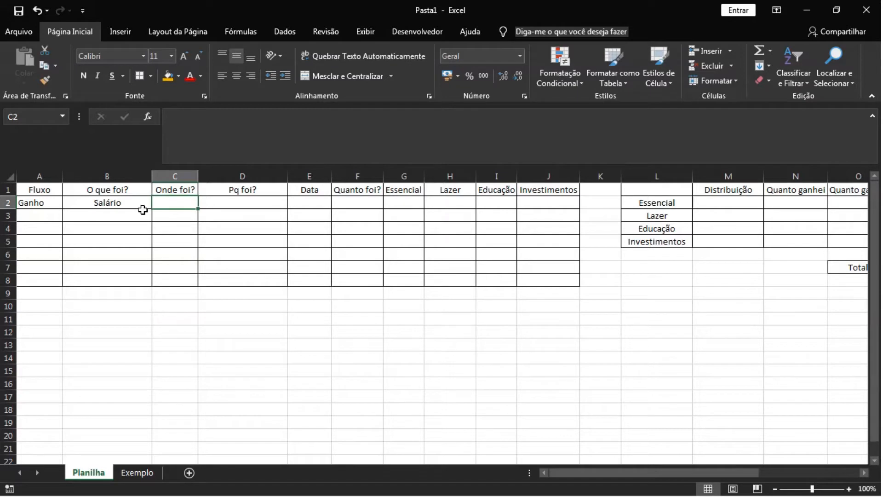
text(Empresa)
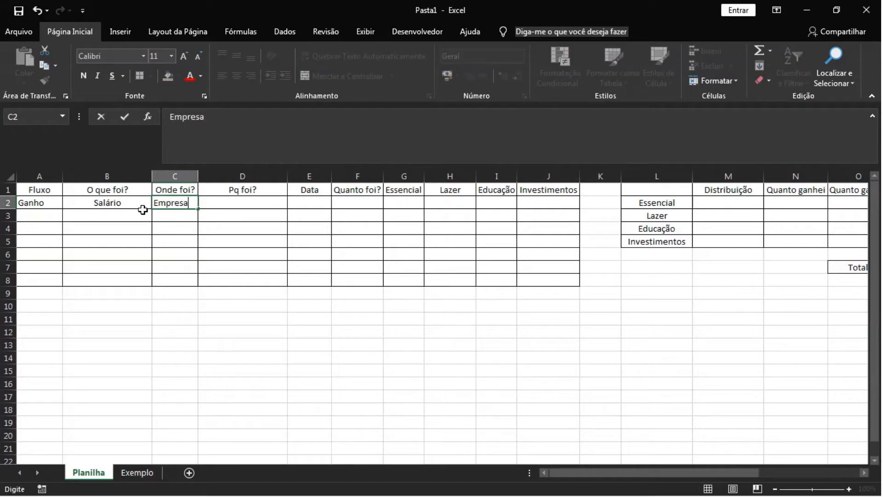
key(Tab)
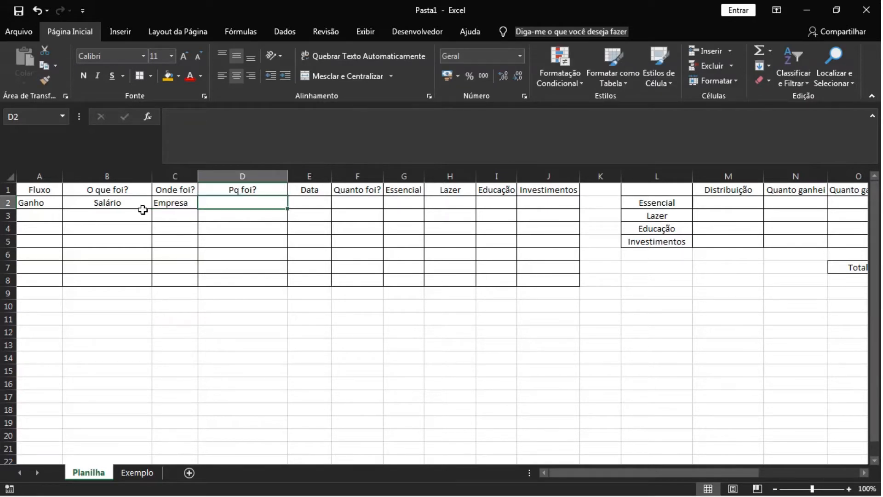
text(Trabalho)
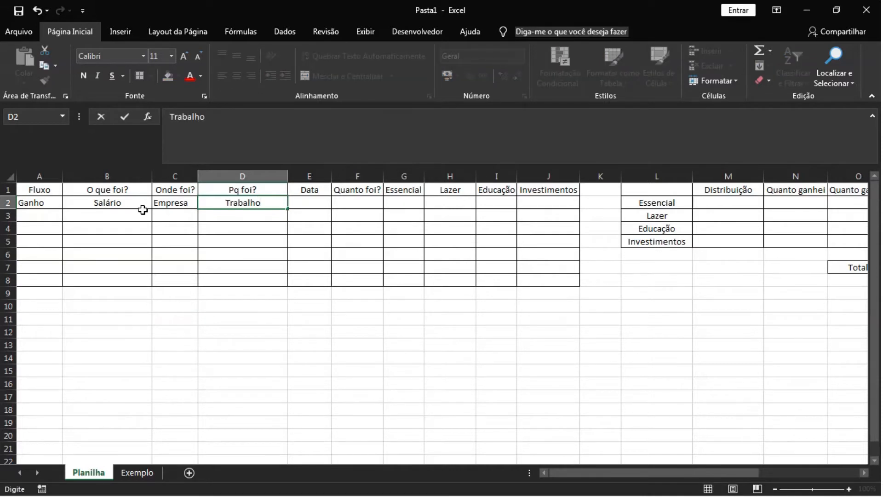
key(Tab)
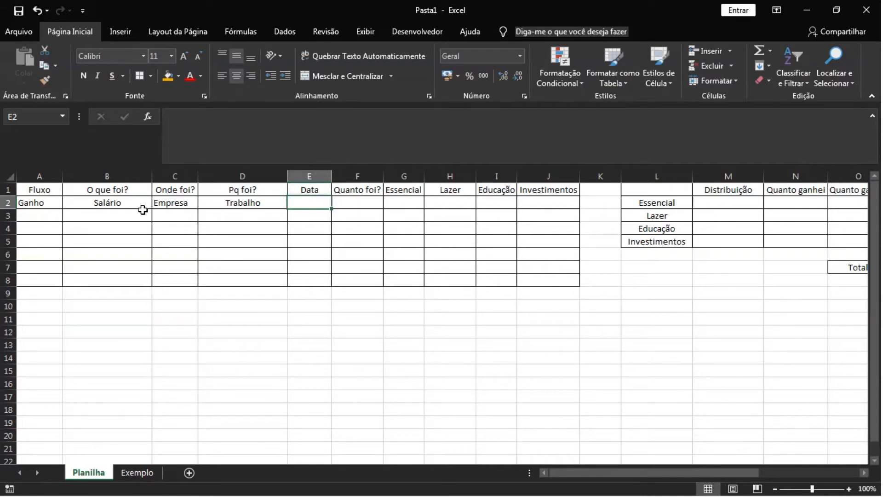
Step: Set the first transaction's Data to 20/11/2020 in E2 and its Quanto foi? amount to 1000 in F2
text(20)
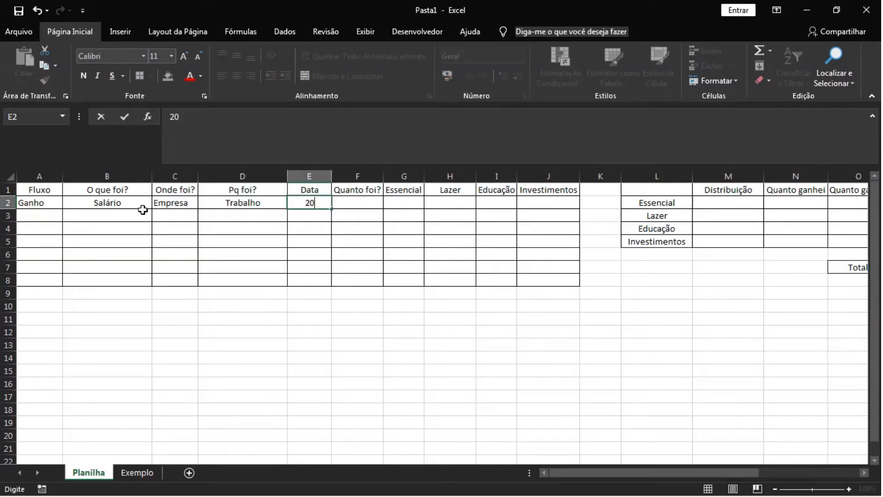
text(/11/2020)
key(Tab)
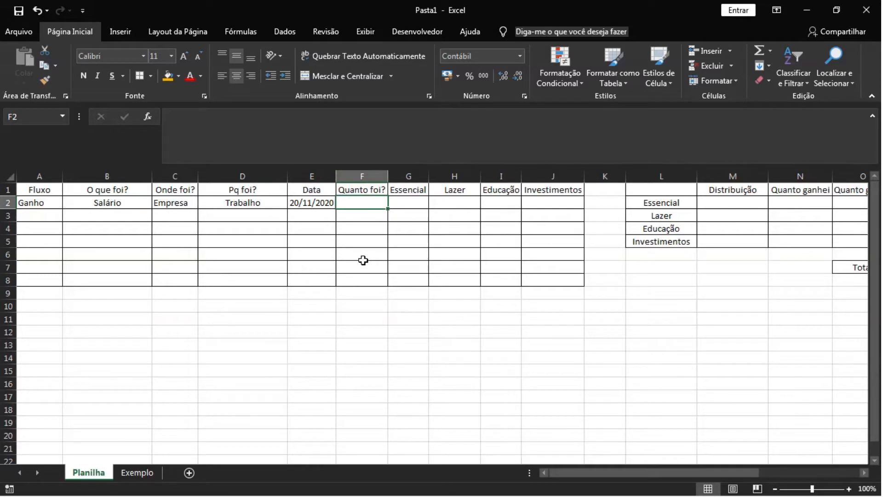
text(1000)
key(Return)
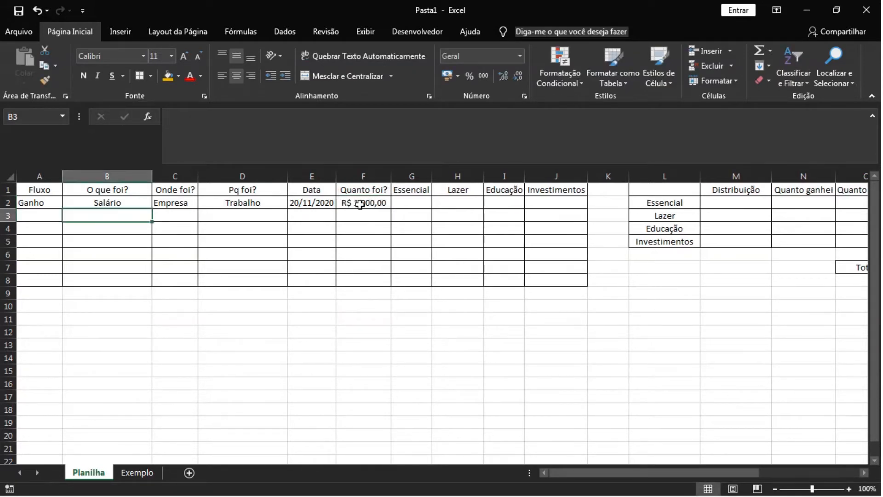
Step: Examine the salary amount in F2 and the empty category cells from Essencial to Investimentos, G2:J2
mouse_move(361, 204)
mouse_down()
mouse_move(1, 206)
mouse_move(365, 201)
mouse_up()
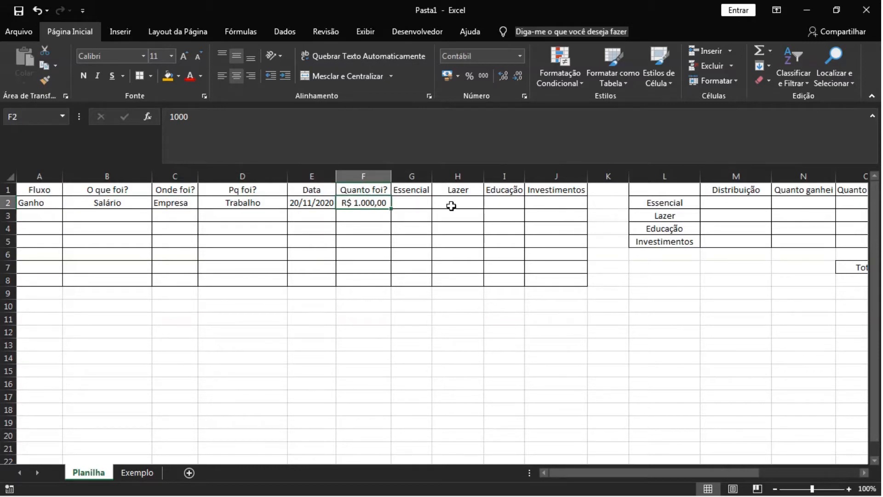
drag(412, 202, 550, 279)
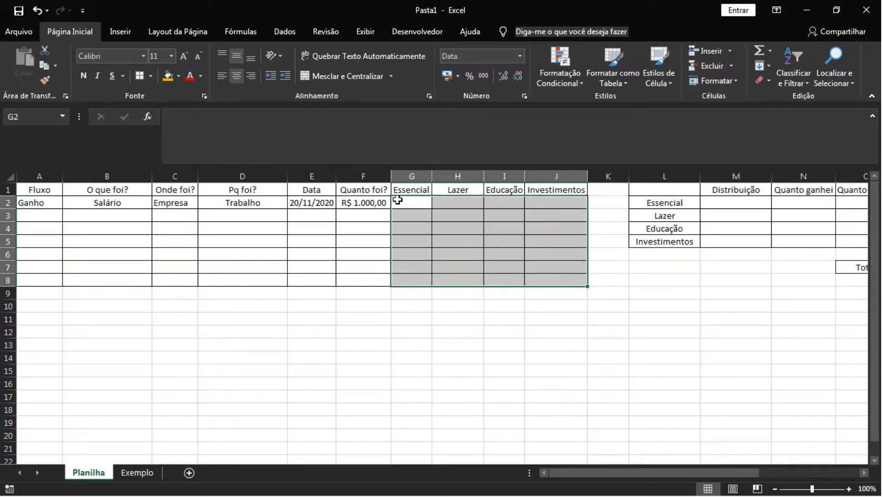
click(408, 199)
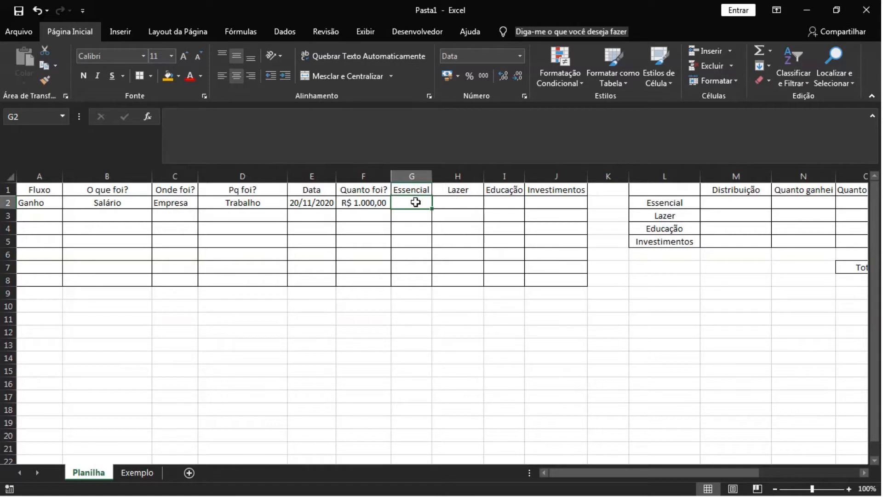
drag(414, 203, 566, 206)
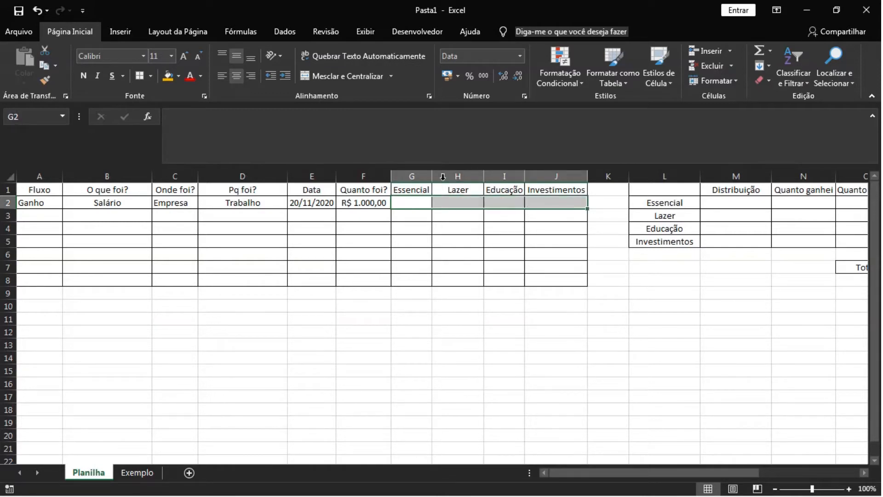
mouse_move(371, 3)
click(345, 33)
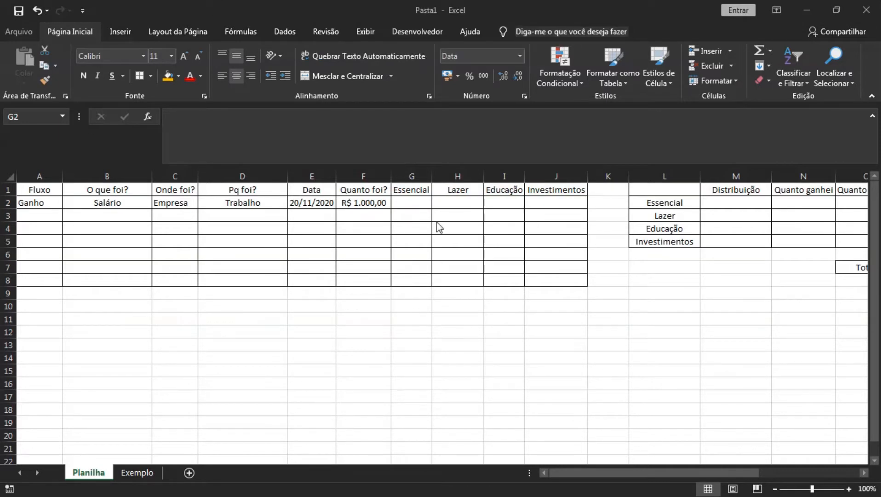
click(414, 202)
drag(414, 202, 539, 203)
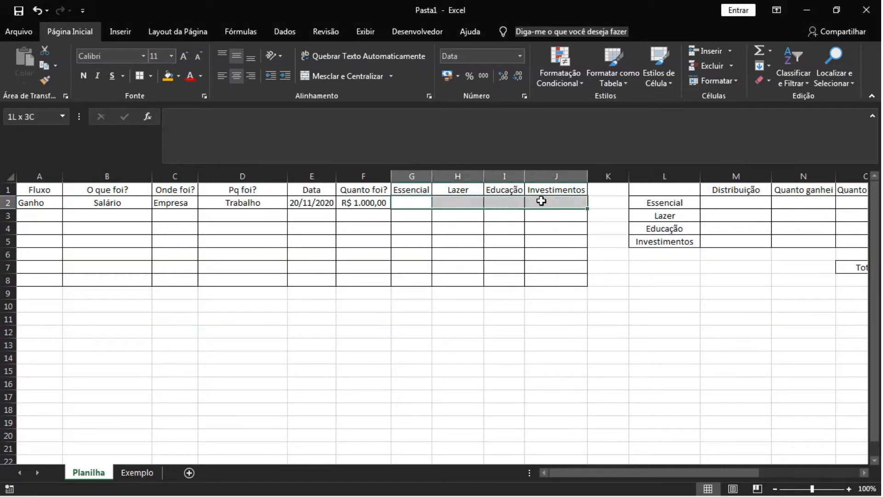
drag(414, 203, 547, 203)
drag(420, 202, 543, 206)
click(557, 281)
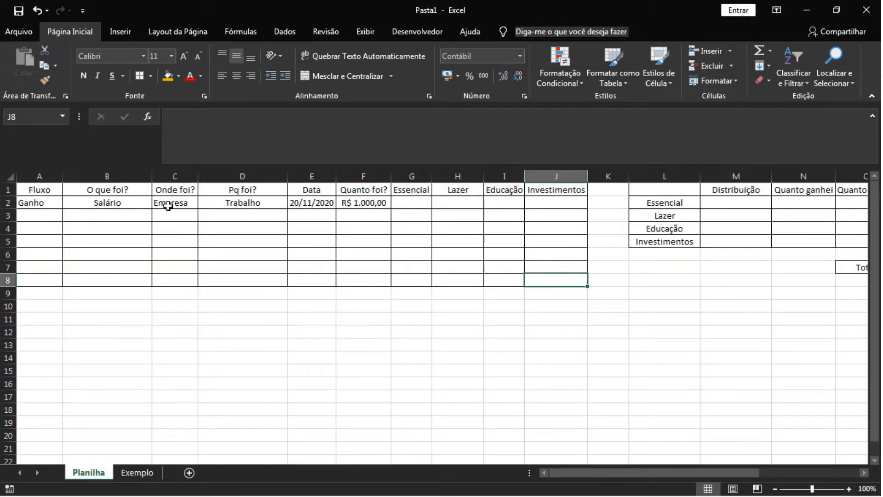
Step: Review the whole transaction table A1:J8 and its unfilled rows A3:J8
drag(39, 188, 557, 280)
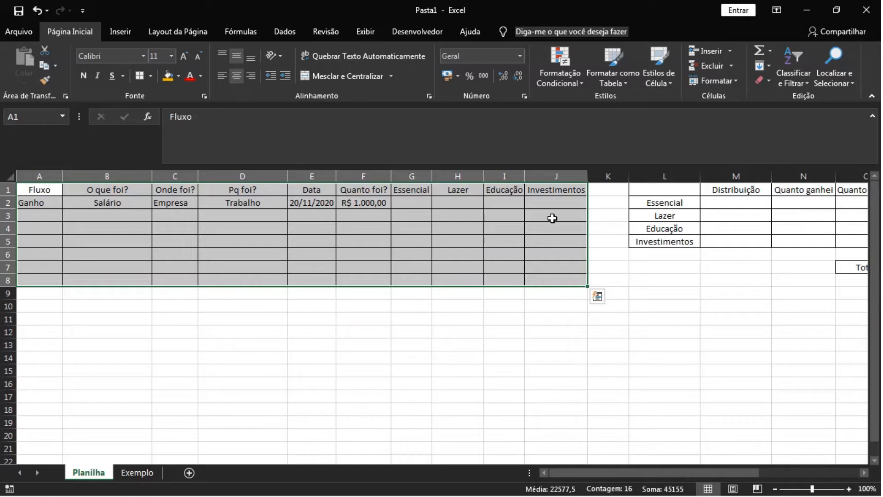
click(529, 228)
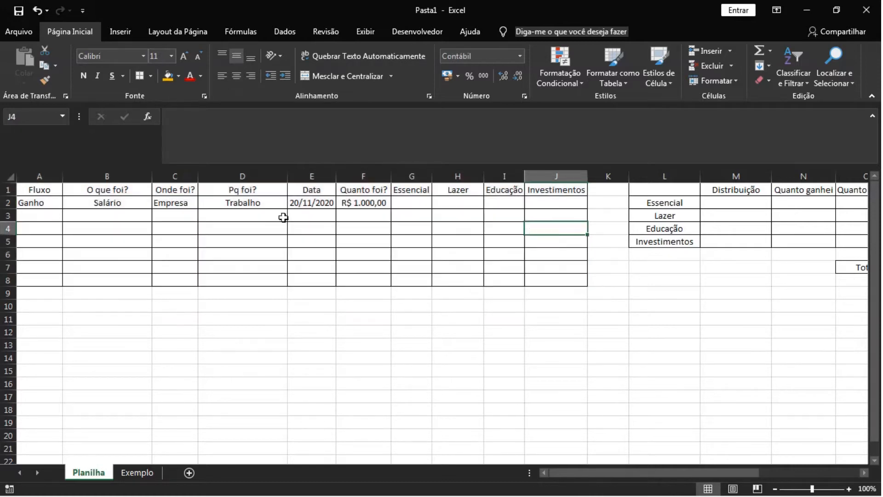
drag(27, 220, 562, 274)
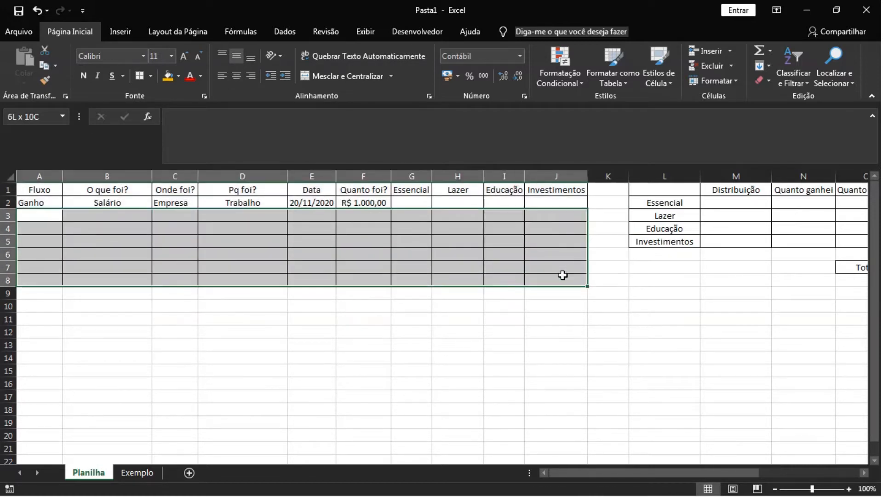
Step: Delete the unfilled transaction cells A3:J8, shifting the remaining cells up
right_click(558, 272)
click(603, 343)
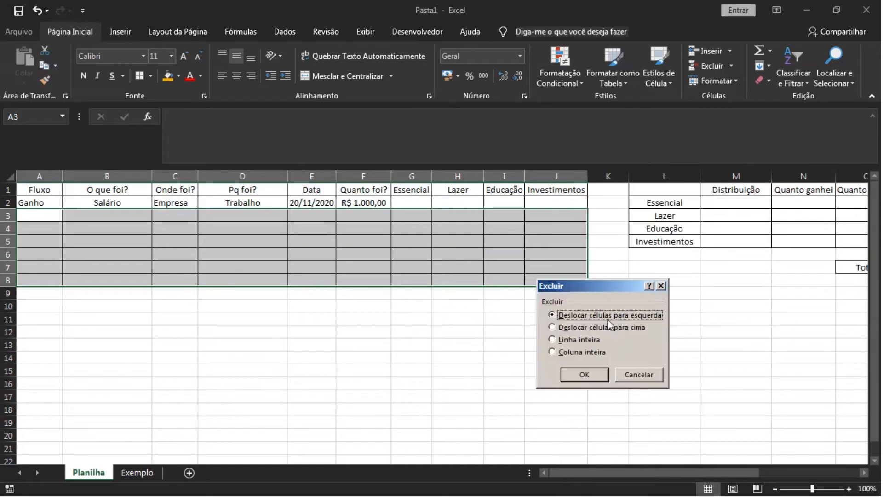
click(587, 324)
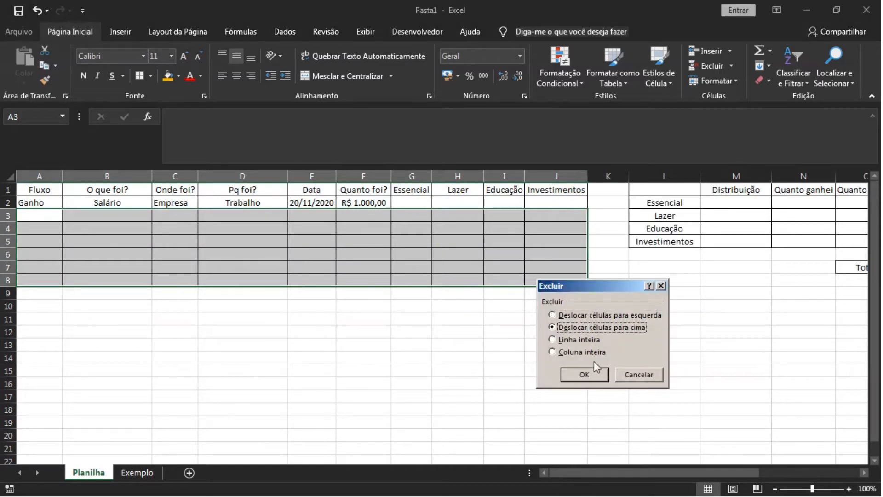
click(586, 371)
click(405, 238)
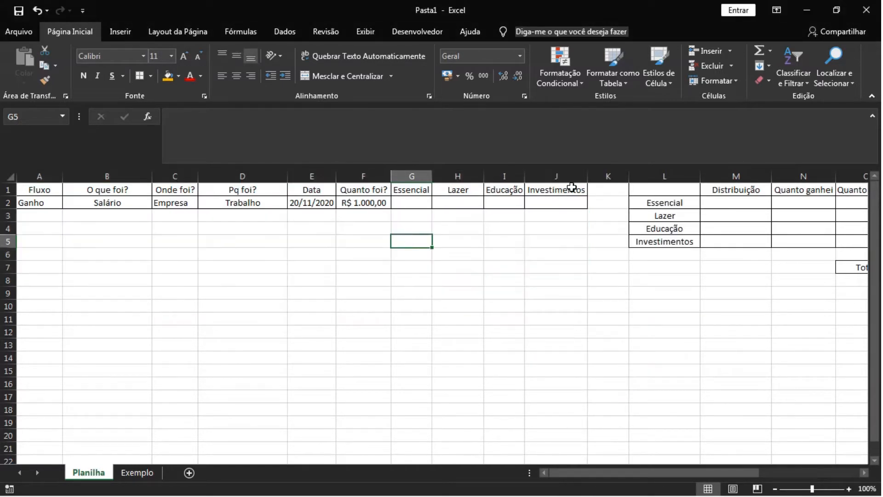
drag(570, 189, 40, 200)
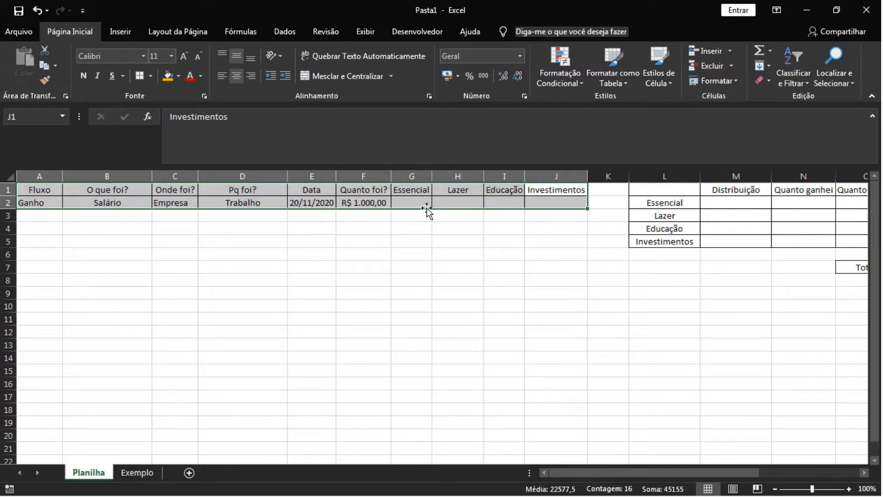
click(494, 251)
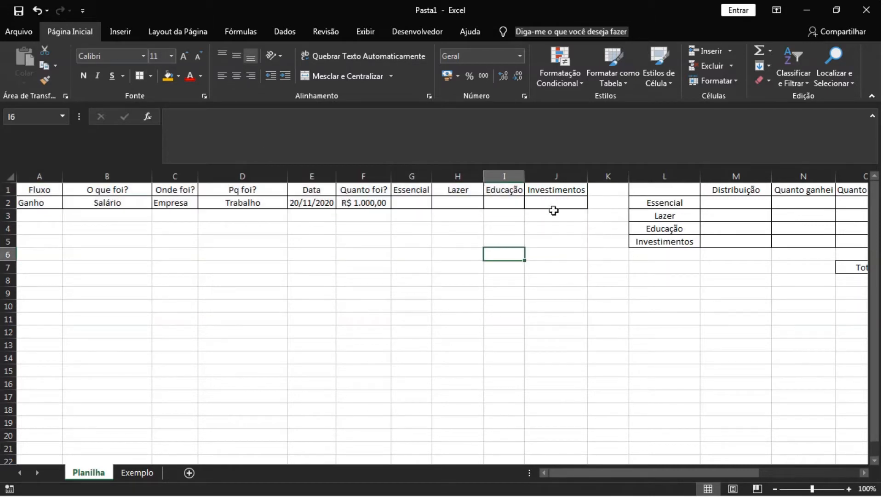
drag(555, 191, 82, 195)
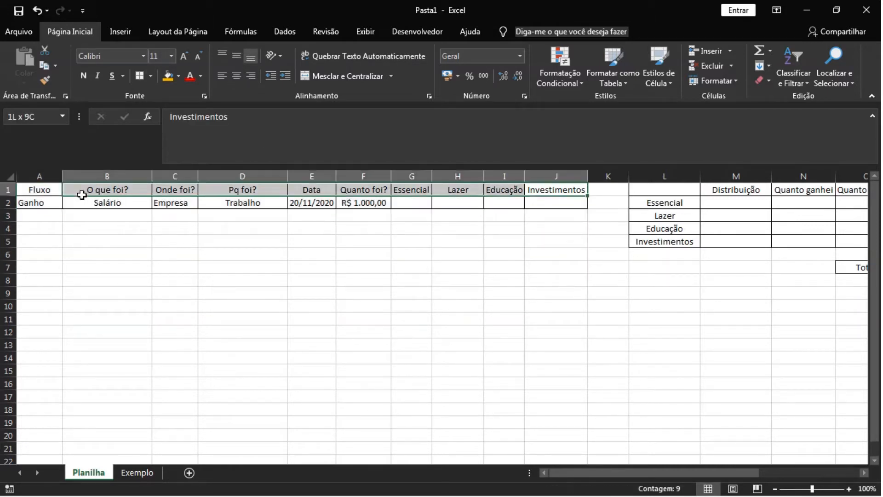
Step: Try adding rows beneath the plain range with gasto in A3 and jsdknhkjfs in A4, and clear both cells
click(47, 217)
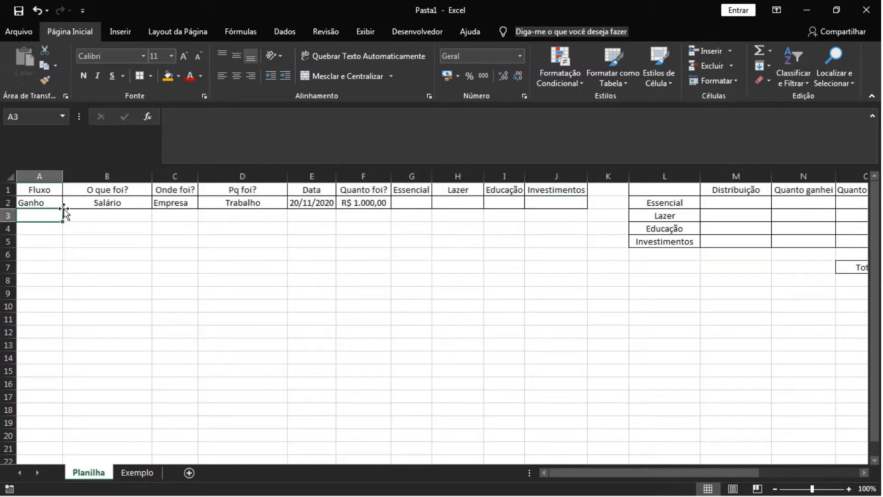
text(gasto)
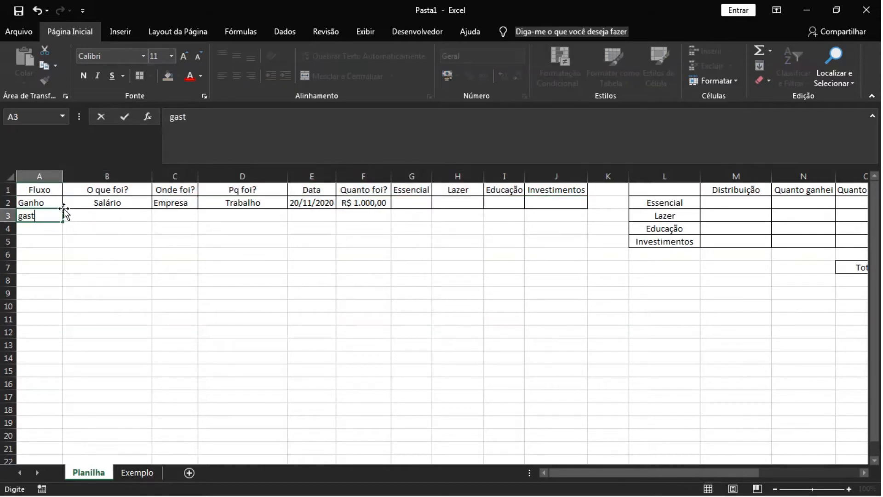
key(Tab)
key(Tab)
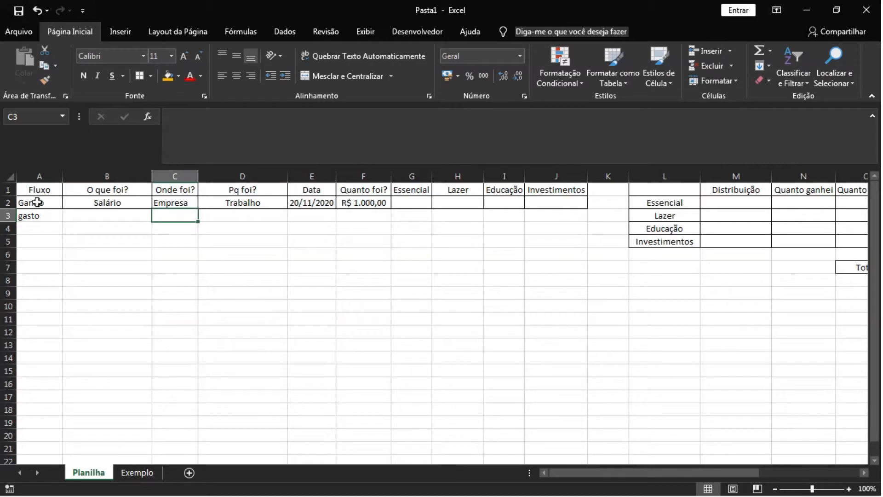
click(29, 216)
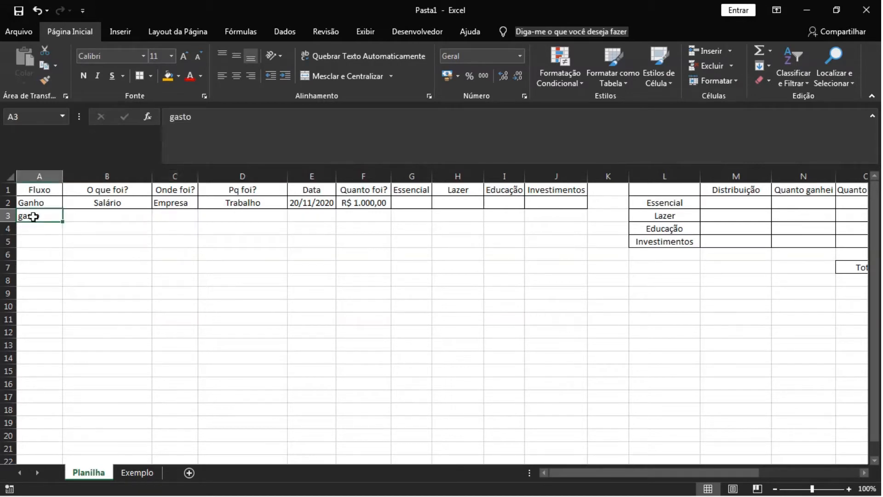
key(Return)
text(jsdknhkjfs)
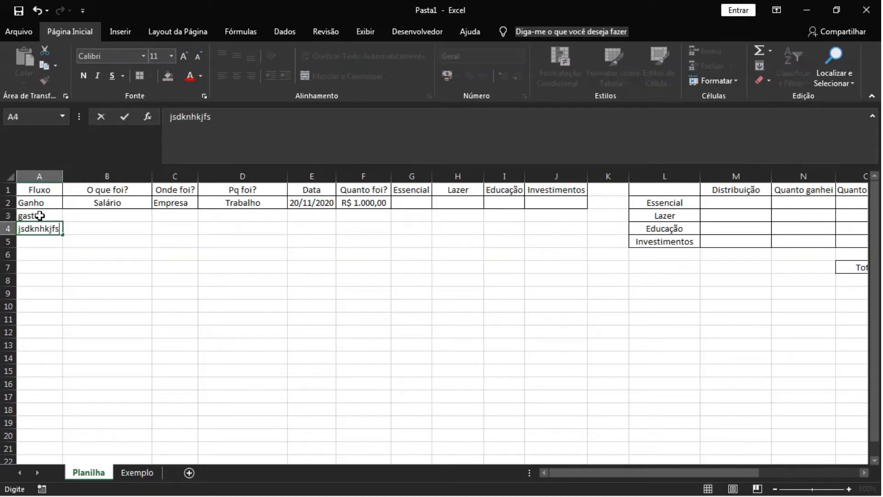
key(Return)
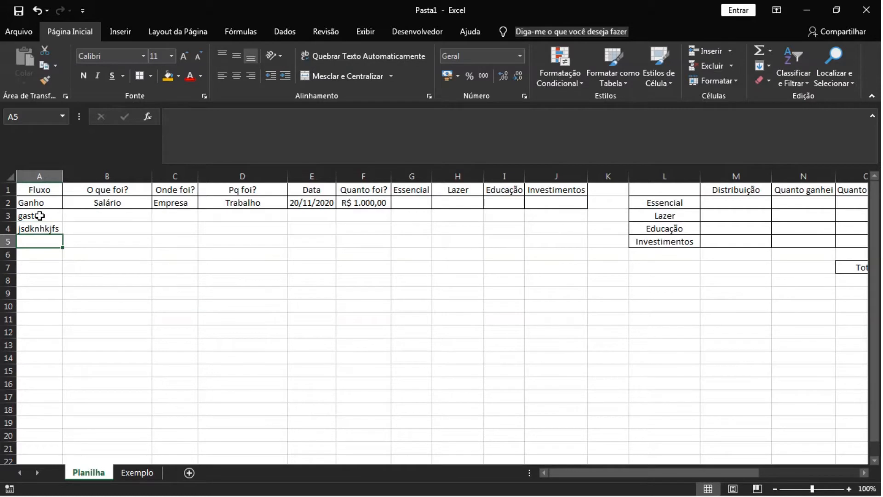
drag(40, 216, 43, 228)
key(Delete)
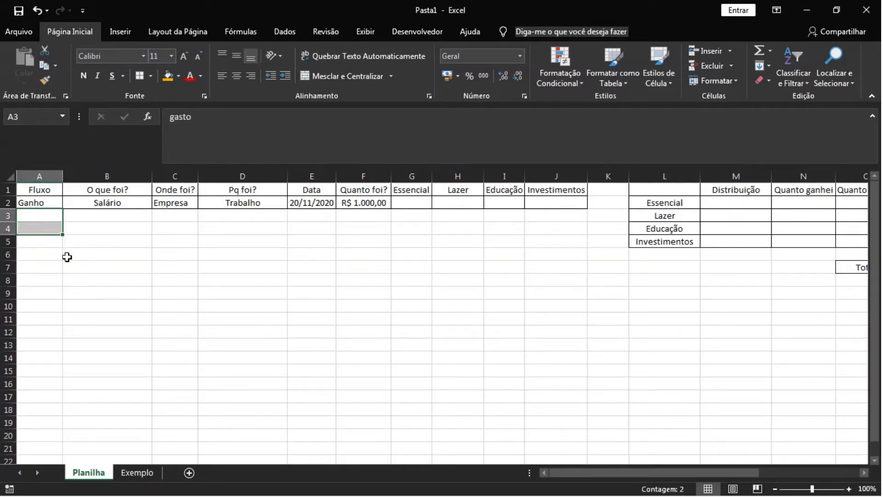
click(105, 254)
Step: Convert the range A1:J2 into a table that uses its first row as headers
drag(39, 189, 532, 197)
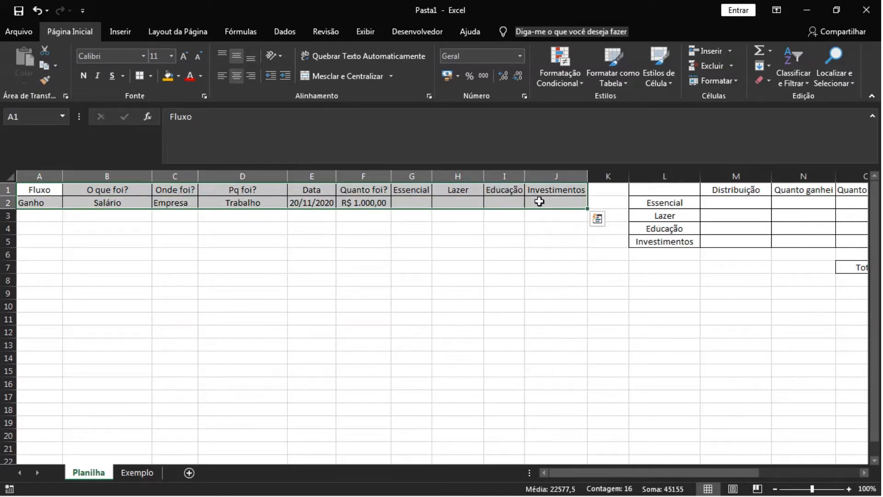
drag(568, 189, 2, 203)
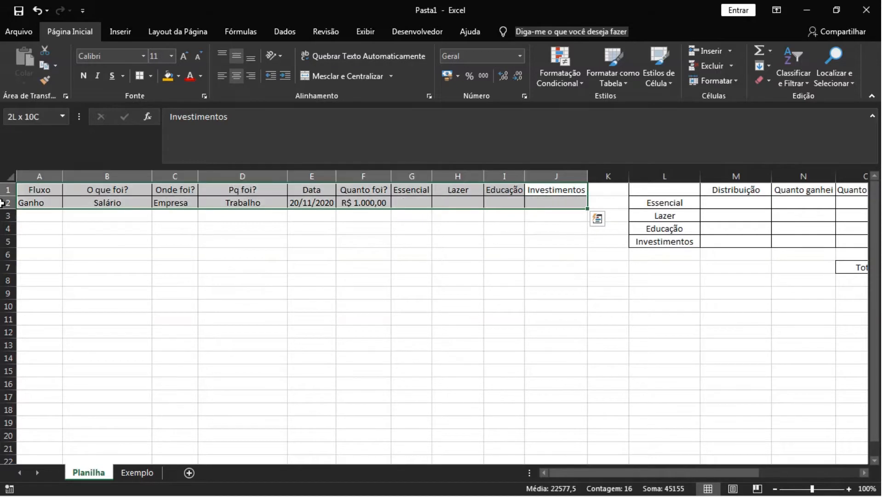
click(125, 31)
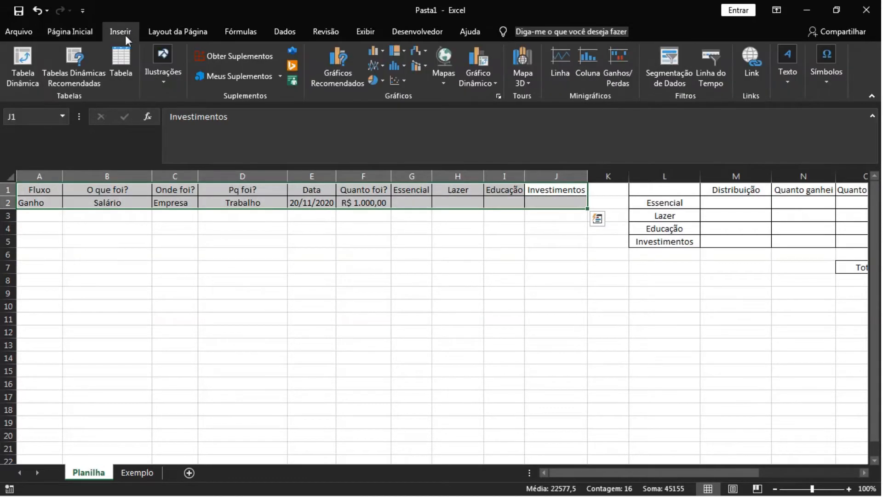
click(125, 67)
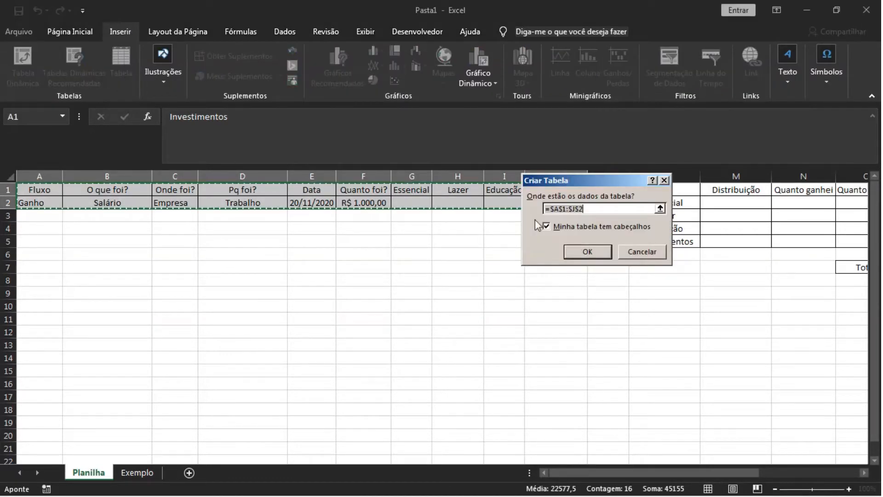
drag(564, 181, 398, 199)
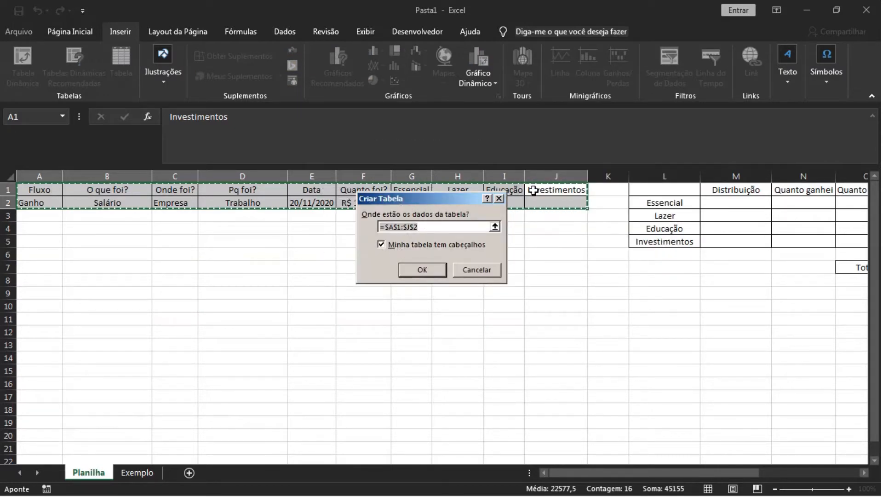
click(419, 269)
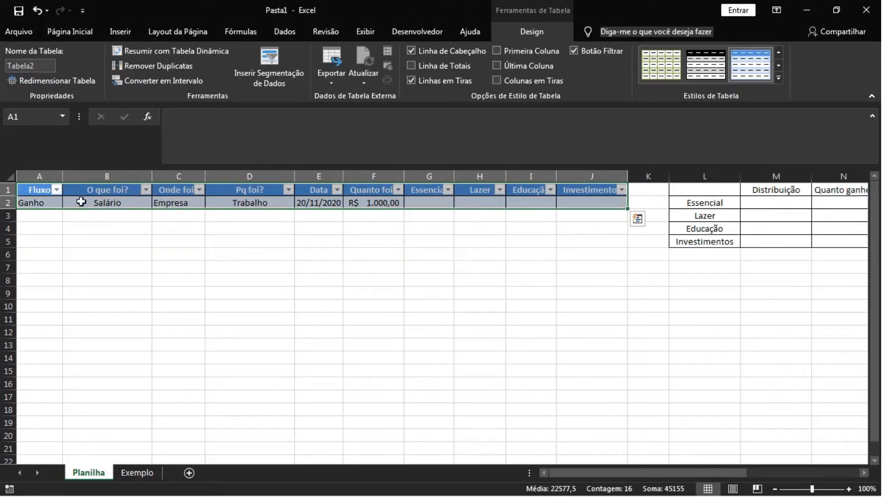
Step: Apply the first, uncoloured style of the Clara group to the transaction table
click(778, 79)
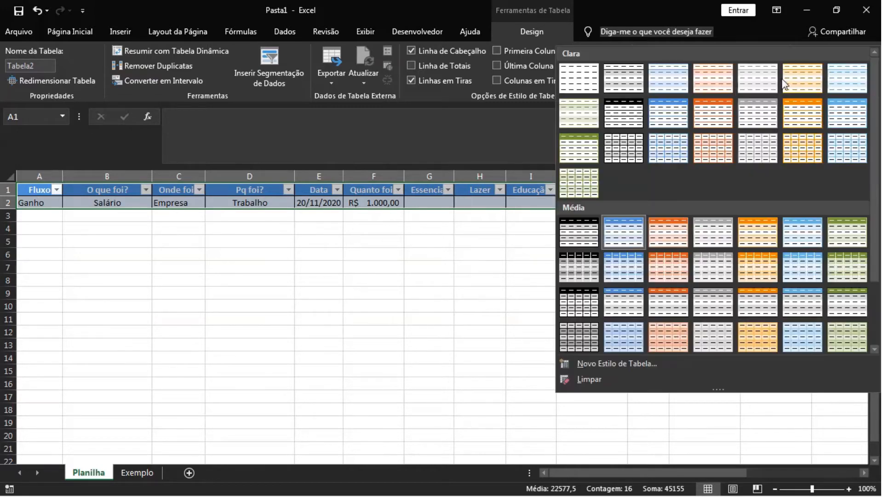
click(580, 80)
click(579, 229)
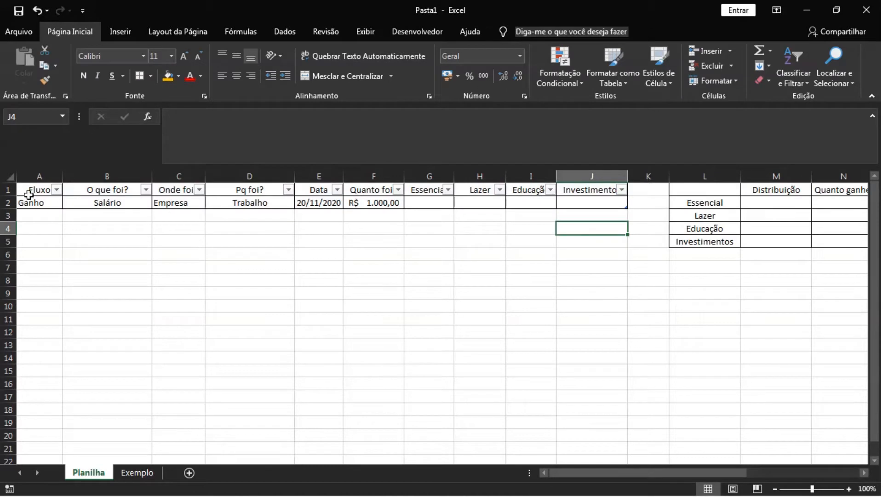
drag(28, 195, 53, 191)
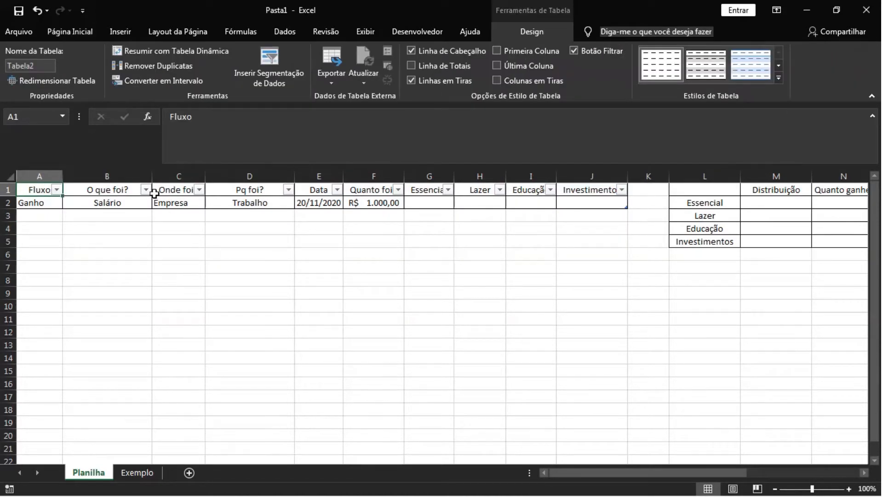
click(614, 217)
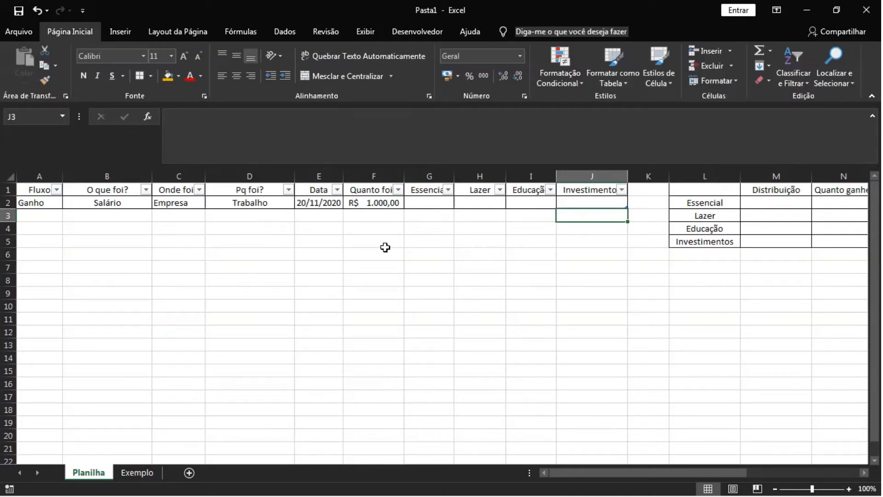
Step: Extend the table through row 5 by entering Gasto in A3, Ganho in A4 and Gasto in A5
click(33, 216)
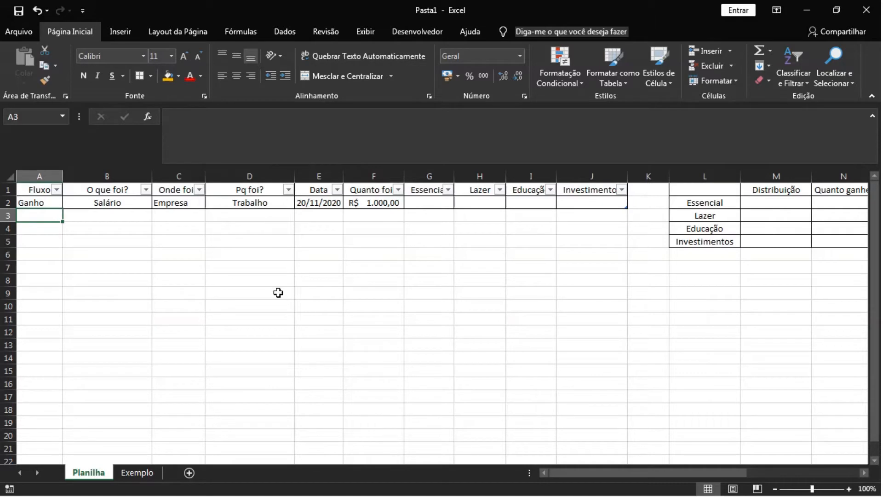
text(Gasto)
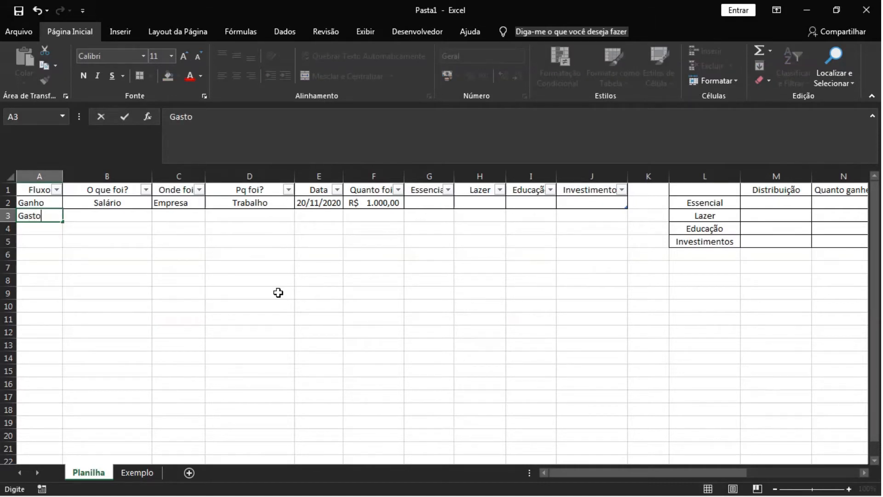
key(Tab)
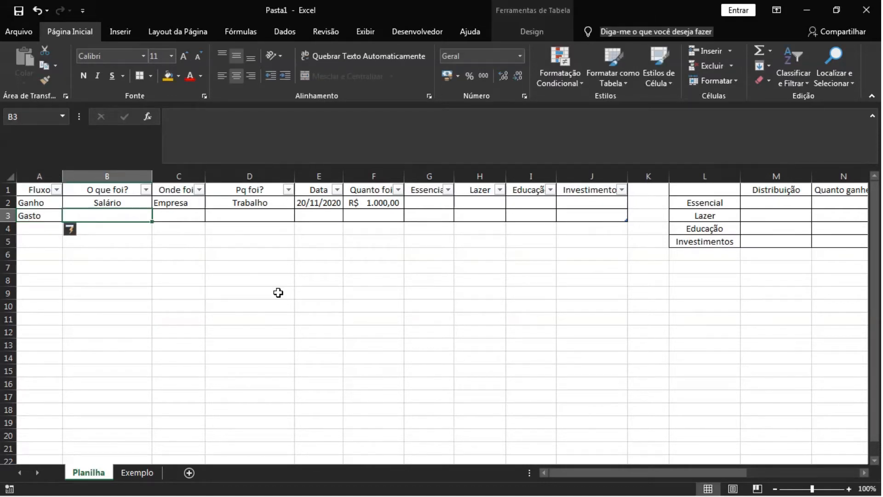
click(298, 241)
click(128, 237)
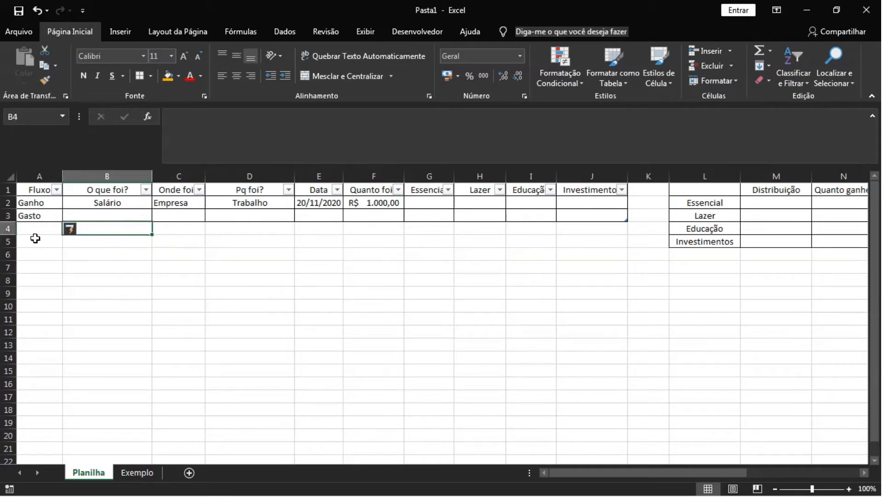
click(47, 229)
text(Ganho)
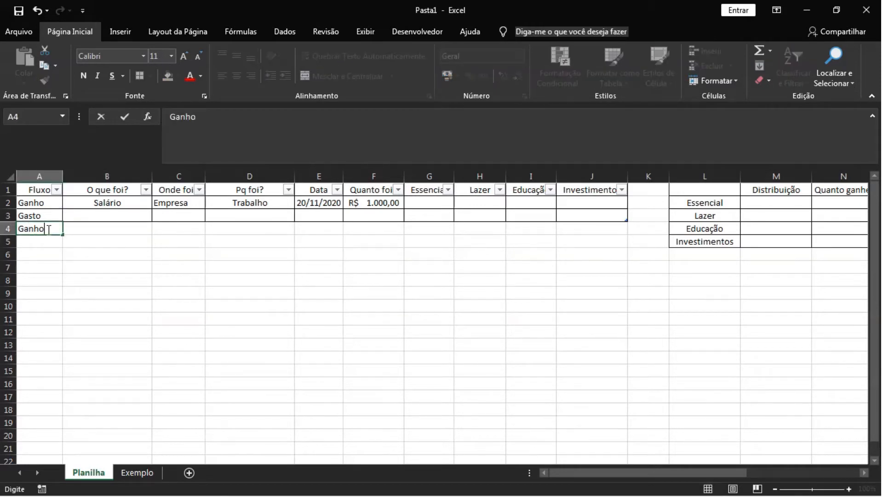
key(Return)
text(Gasto)
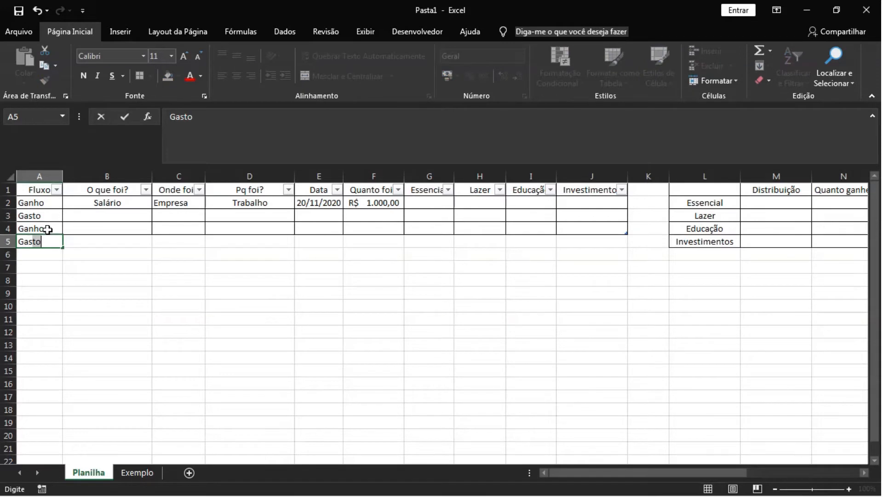
key(Tab)
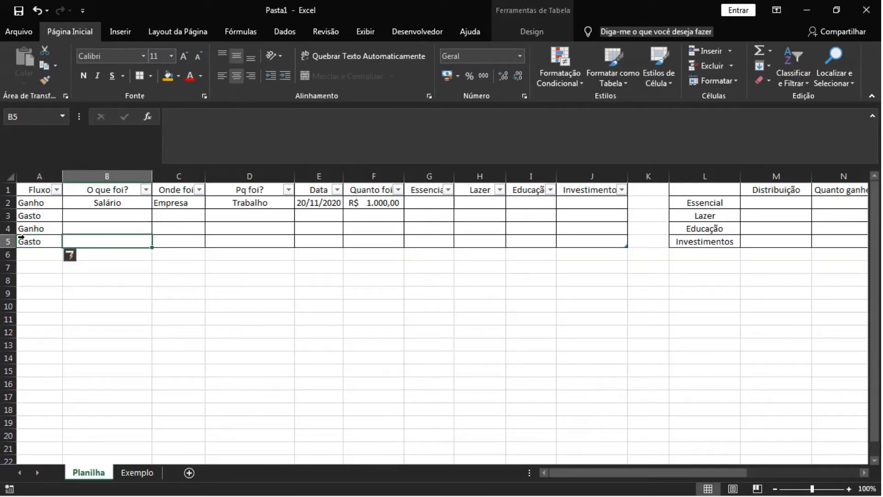
Step: Clear the trial Fluxo entries in A3:A5, keeping the added table rows
click(138, 278)
drag(55, 253, 607, 256)
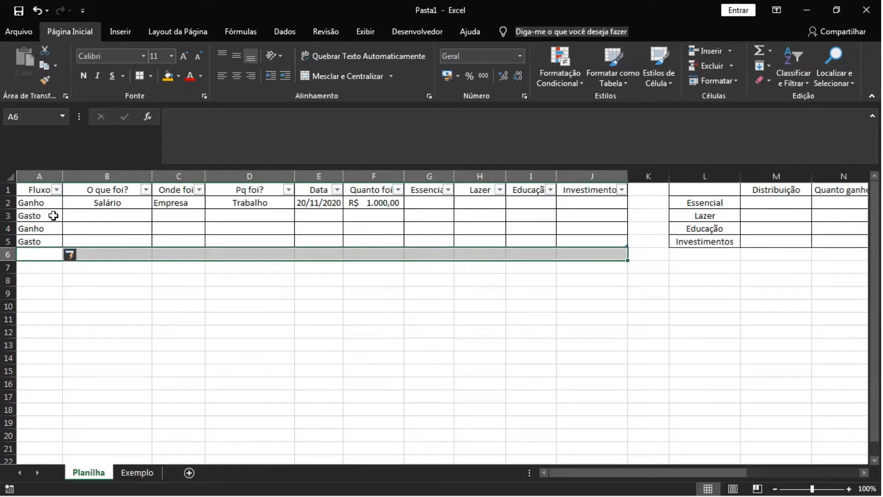
drag(52, 216, 35, 239)
right_click(39, 232)
key(Escape)
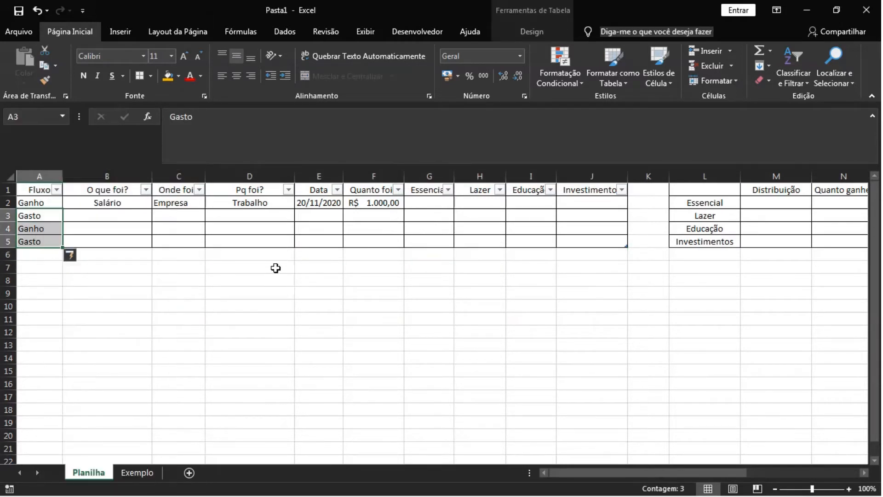
key(Delete)
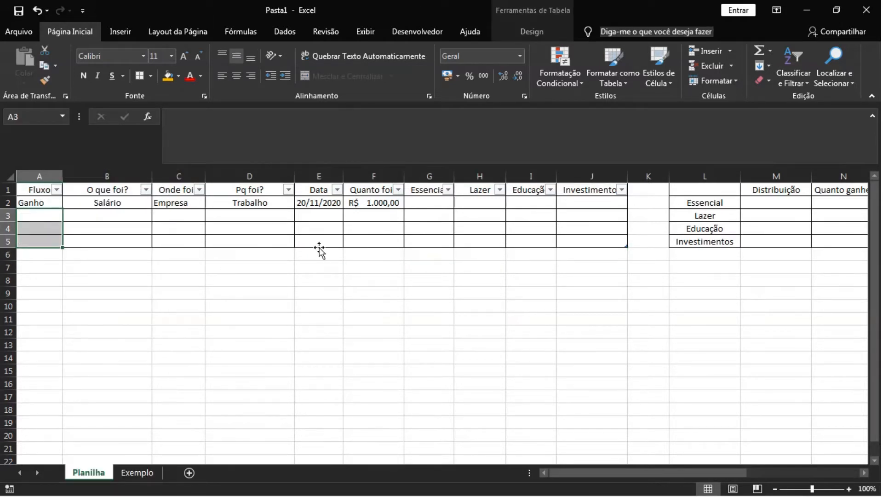
drag(427, 205, 570, 201)
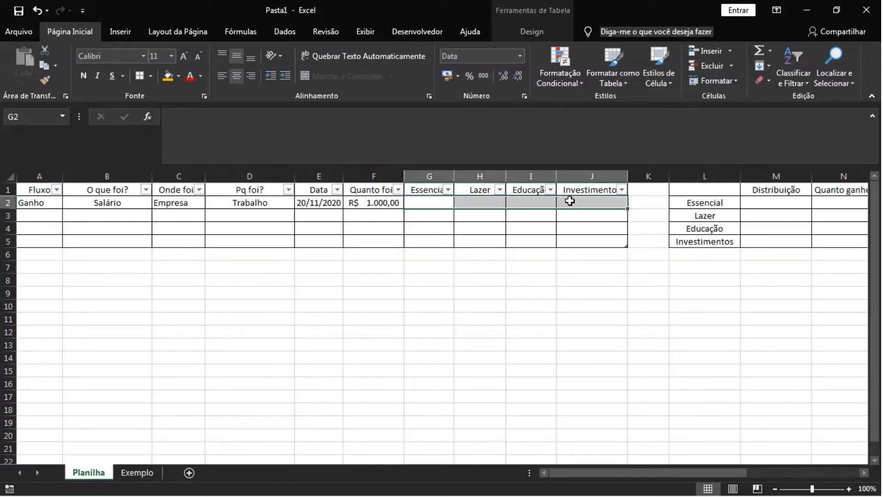
click(413, 205)
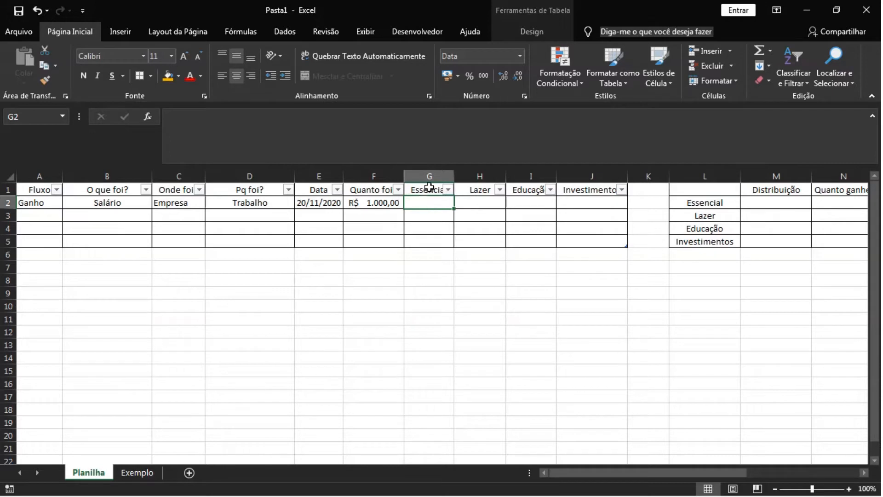
drag(426, 190, 598, 237)
drag(428, 203, 595, 237)
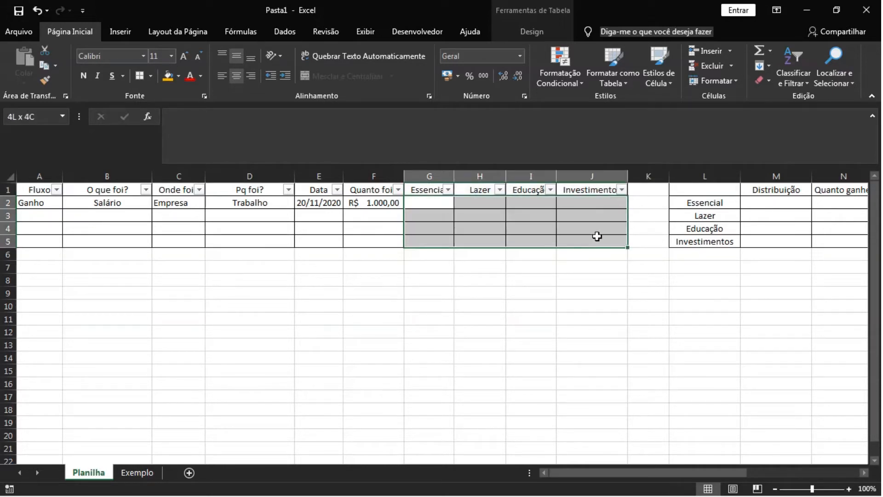
click(426, 201)
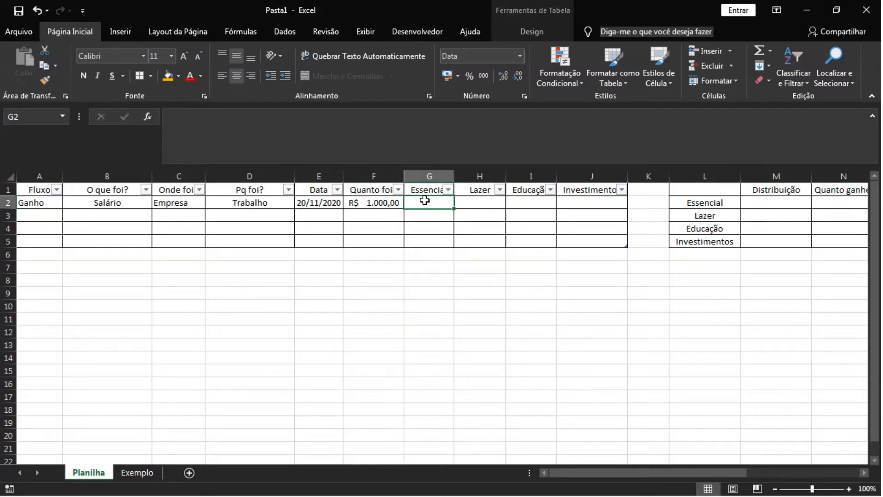
text(=)
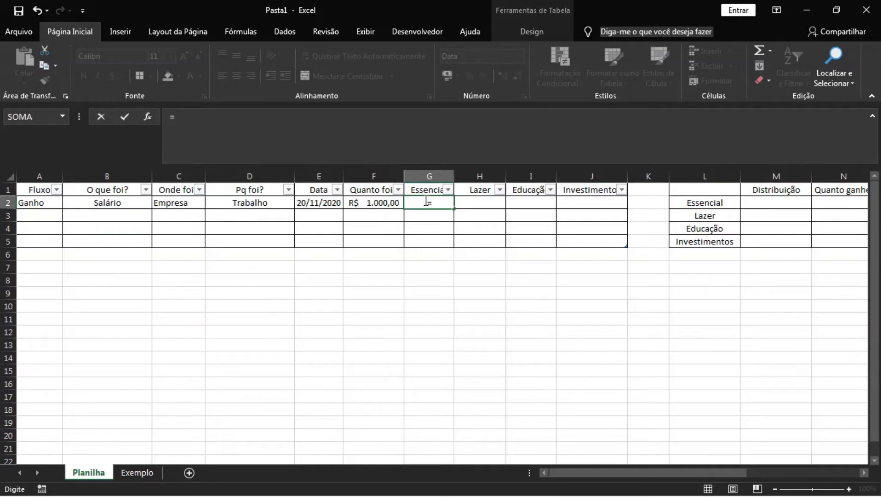
text(Se()
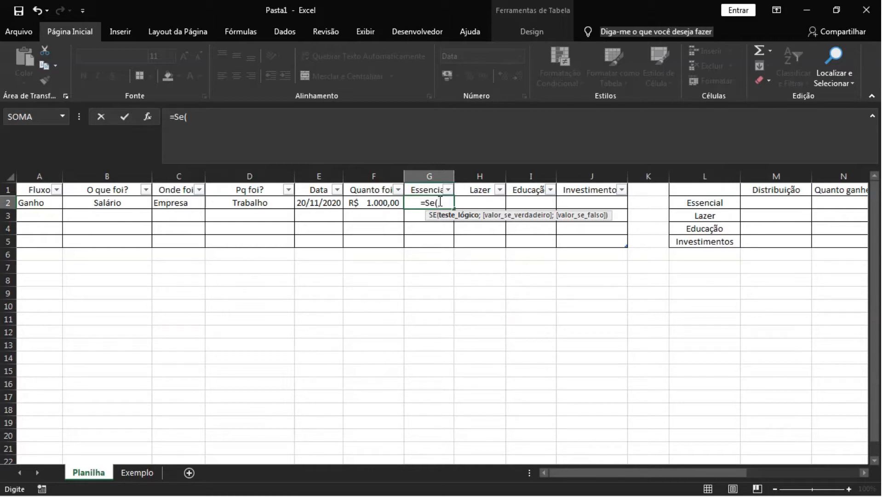
click(45, 200)
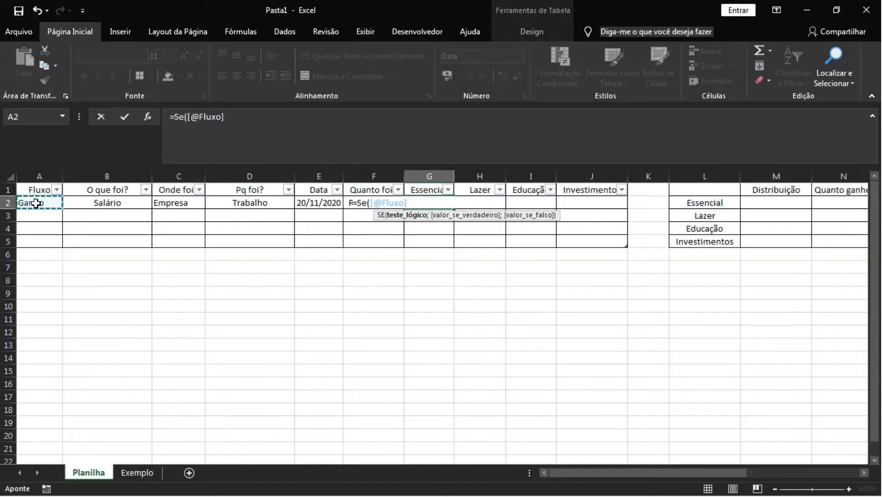
text(=)
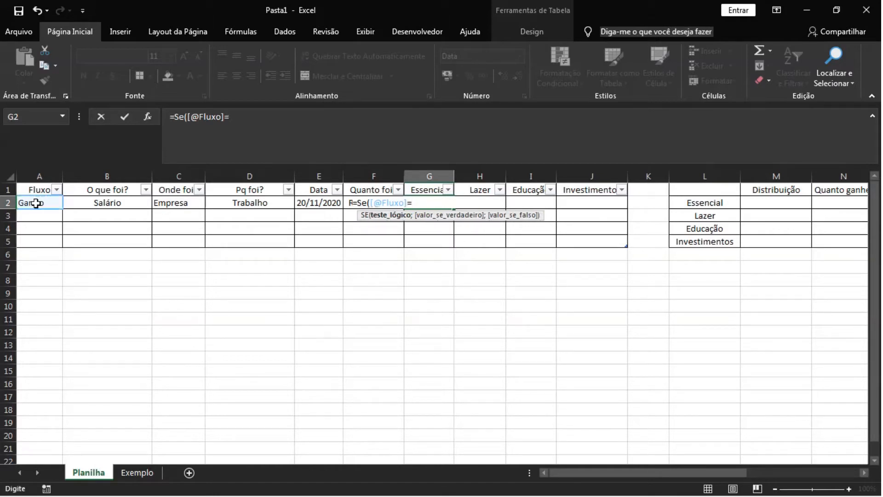
text("Ganho";)
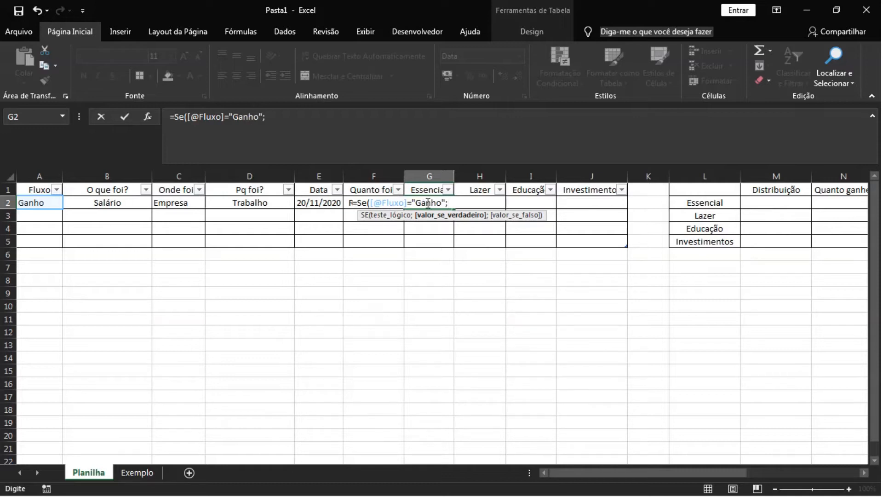
click(348, 203)
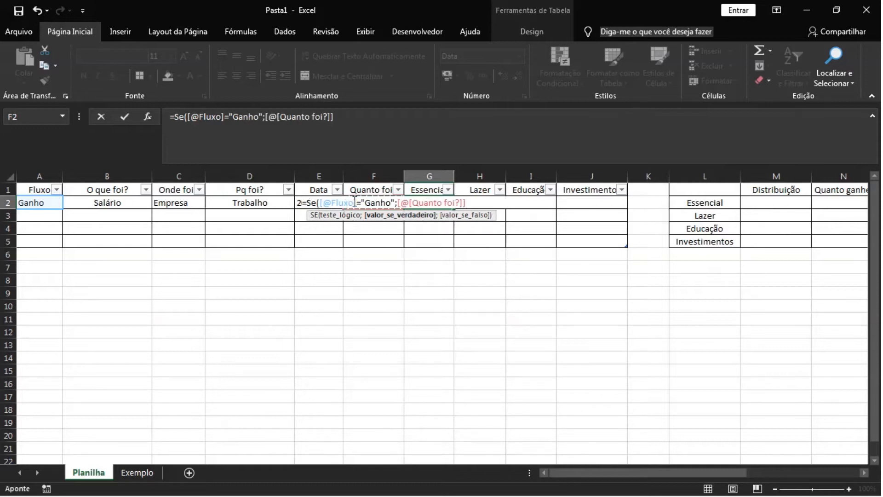
click(357, 121)
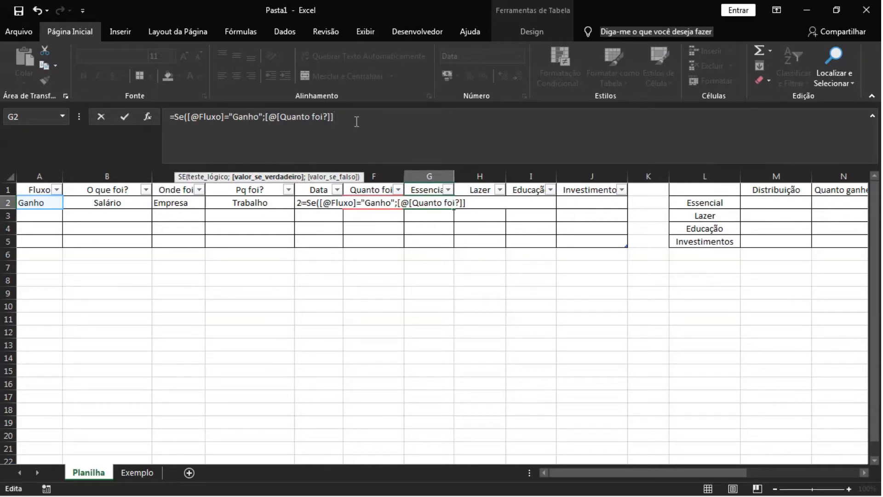
text(*0,7)
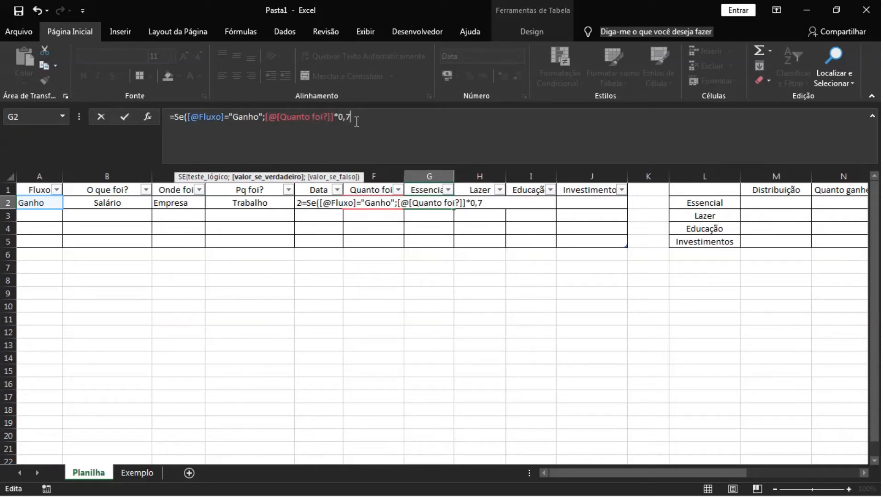
text(;0)
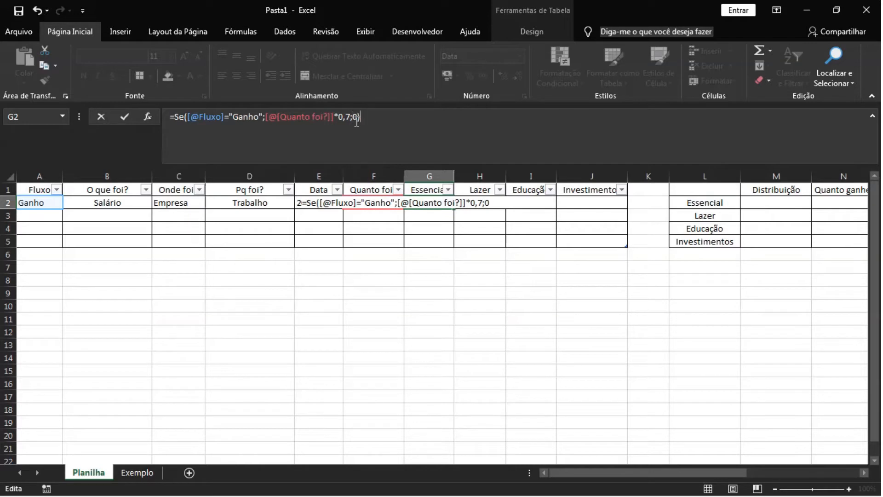
key(Return)
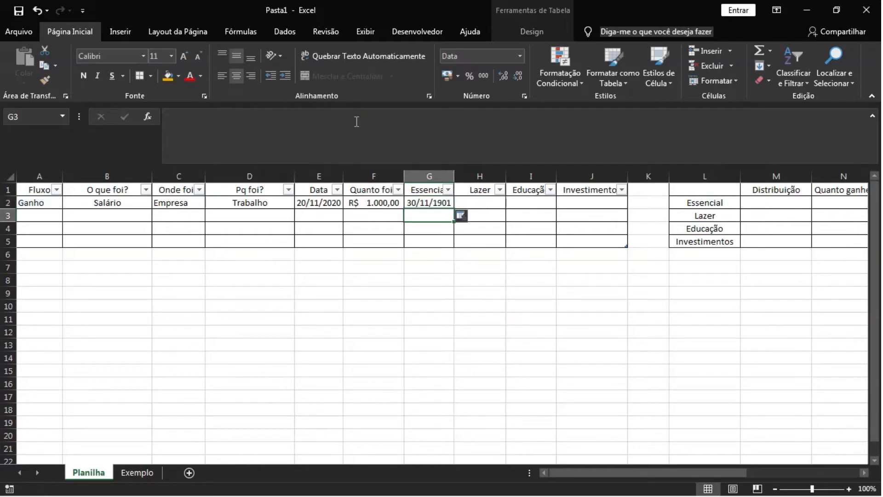
Step: Apply the accounting number format in R$ to the four category columns, range G2:J5
click(428, 202)
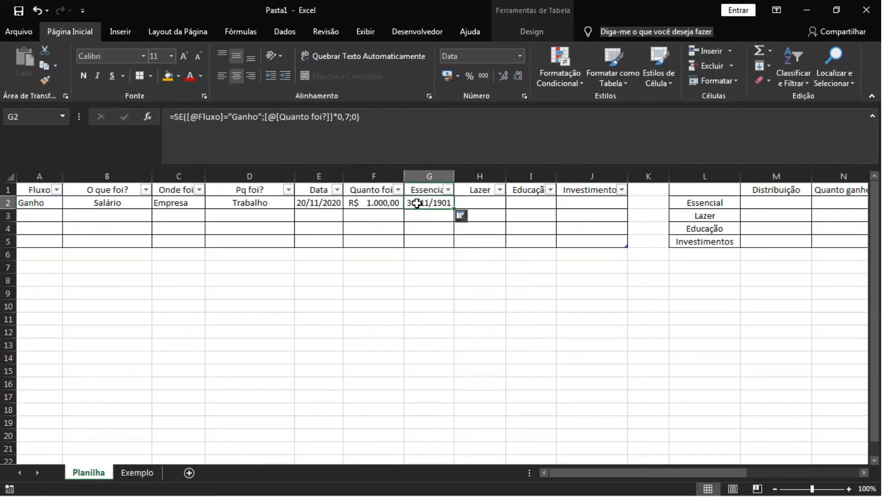
mouse_move(420, 203)
mouse_down()
mouse_move(582, 217)
mouse_move(591, 242)
mouse_up()
drag(428, 201, 581, 240)
click(447, 76)
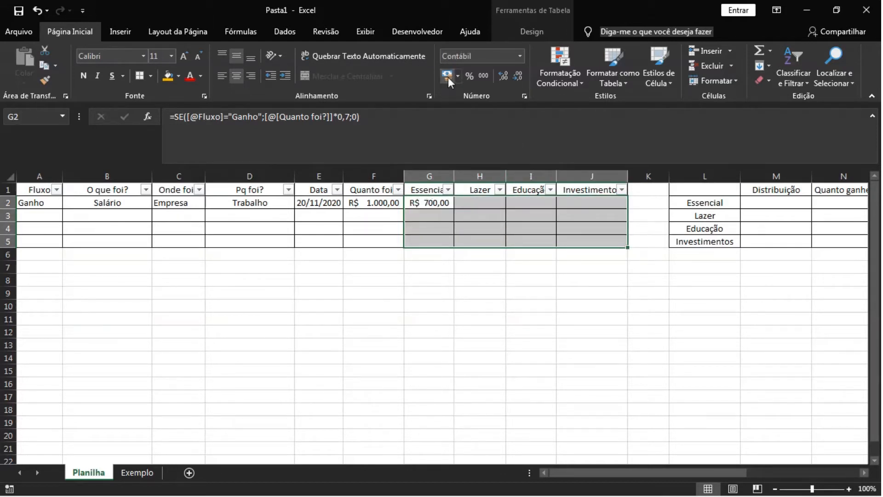
drag(435, 206, 605, 242)
click(444, 203)
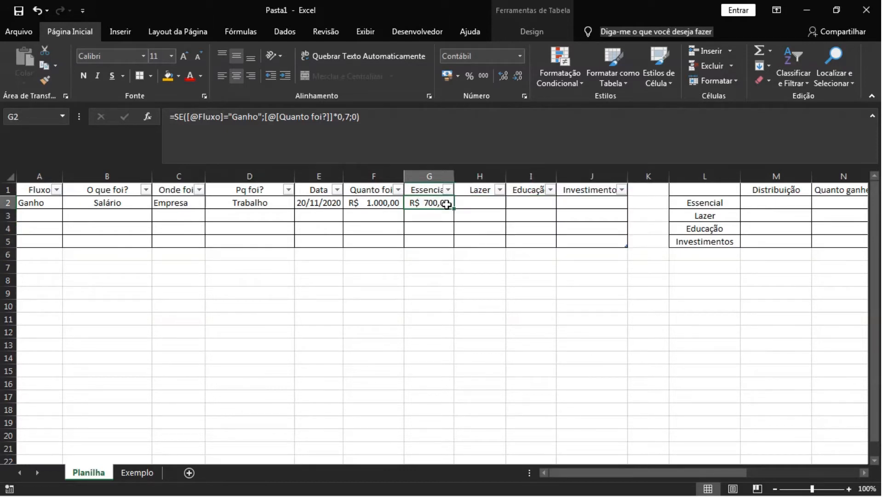
drag(433, 204, 606, 239)
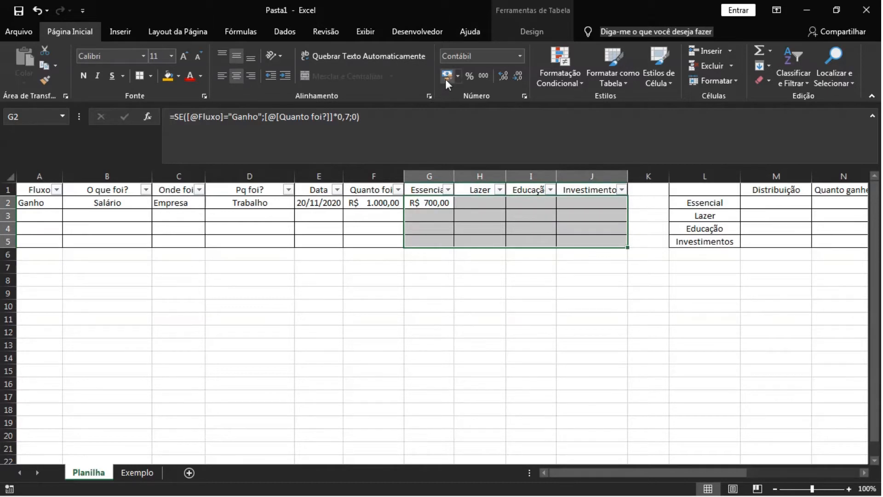
click(435, 202)
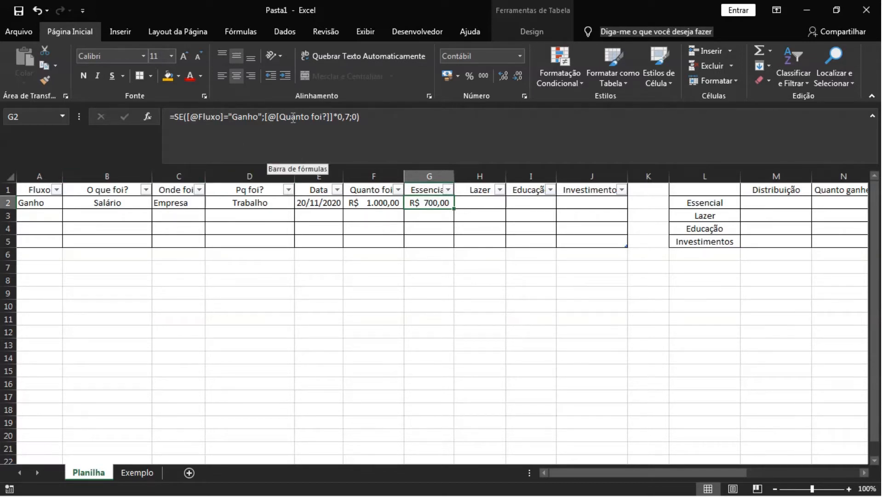
click(375, 193)
drag(375, 195, 378, 239)
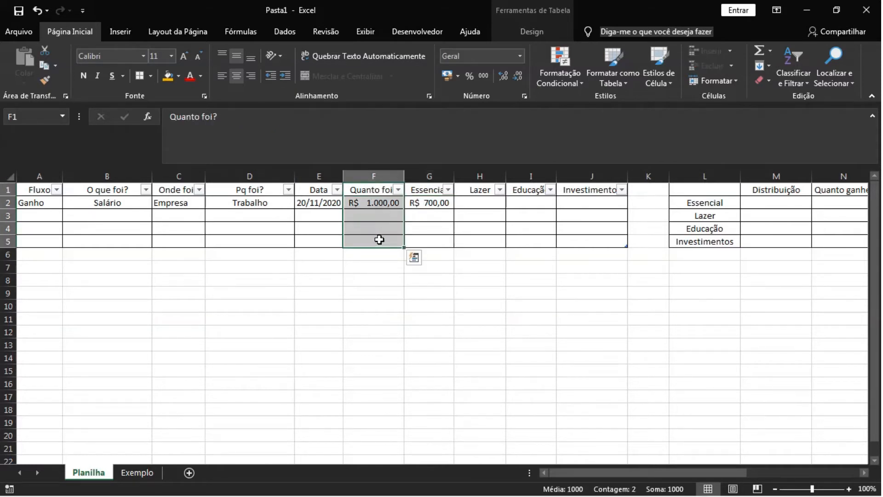
click(387, 204)
click(436, 206)
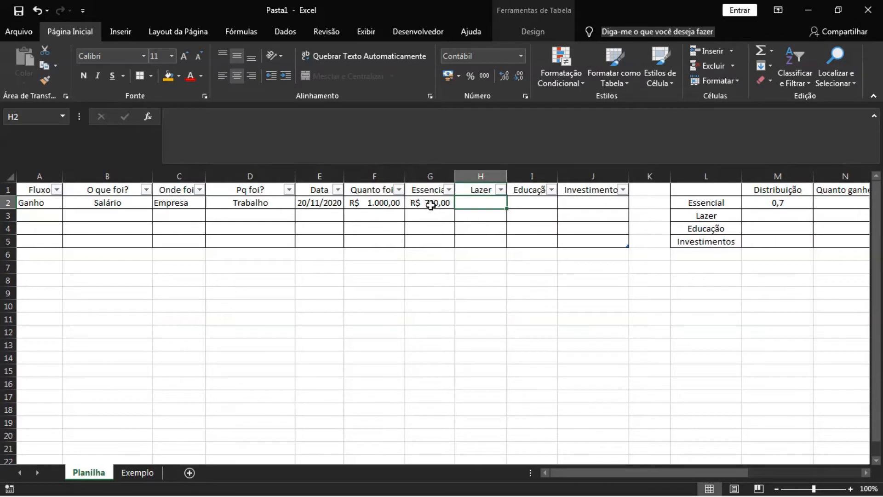
click(431, 205)
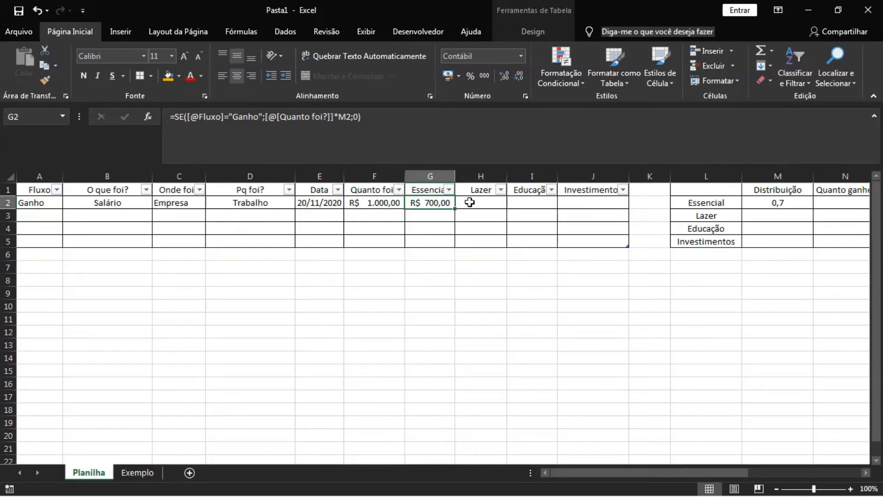
click(469, 202)
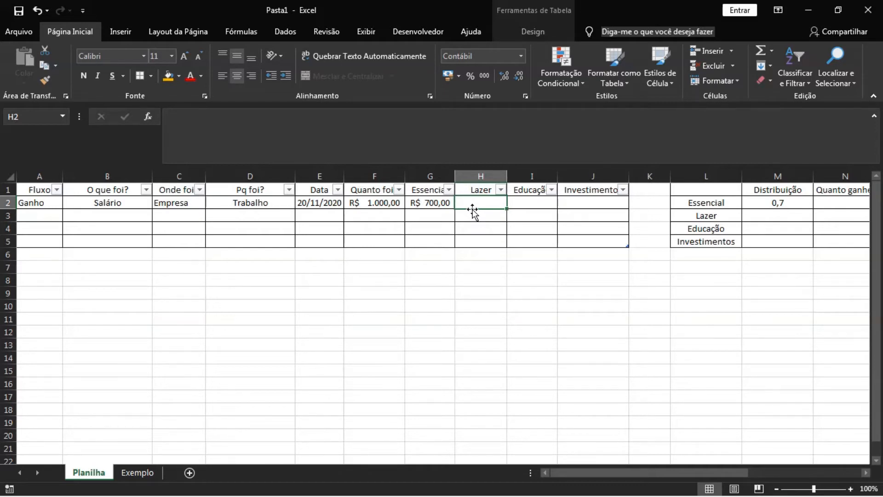
text(=se)
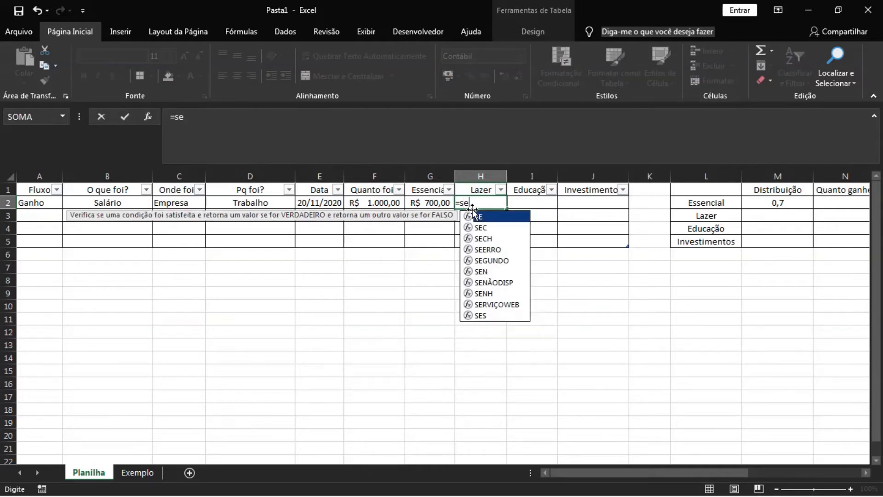
text(()
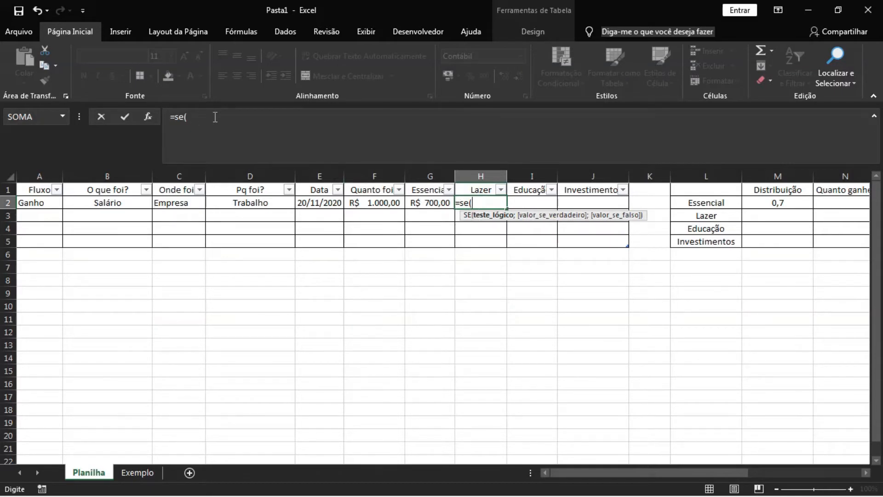
click(55, 199)
text(=)
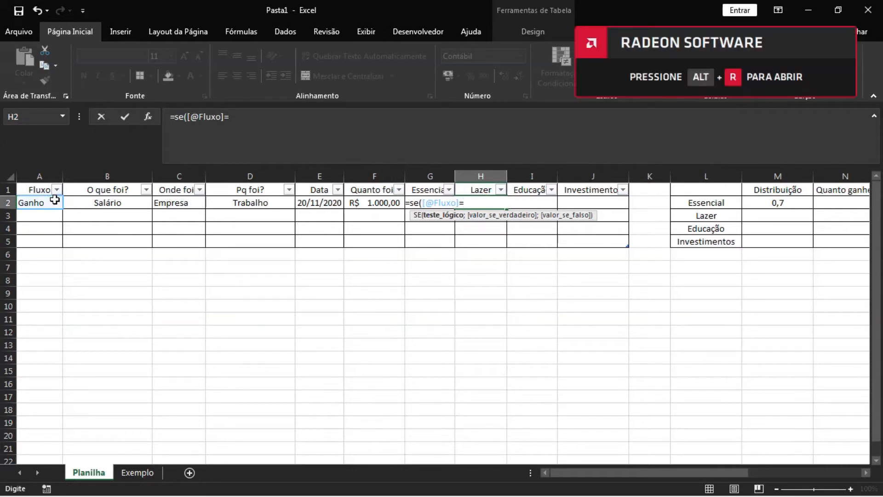
text("Ganho")
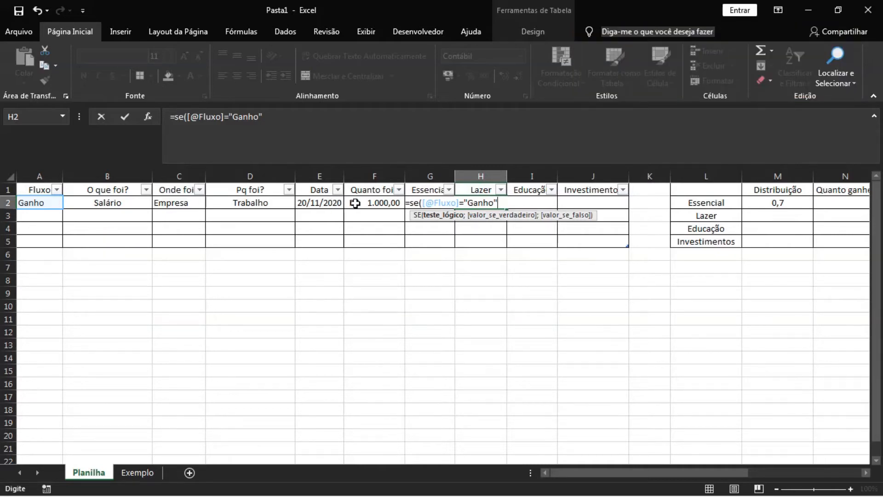
text(;)
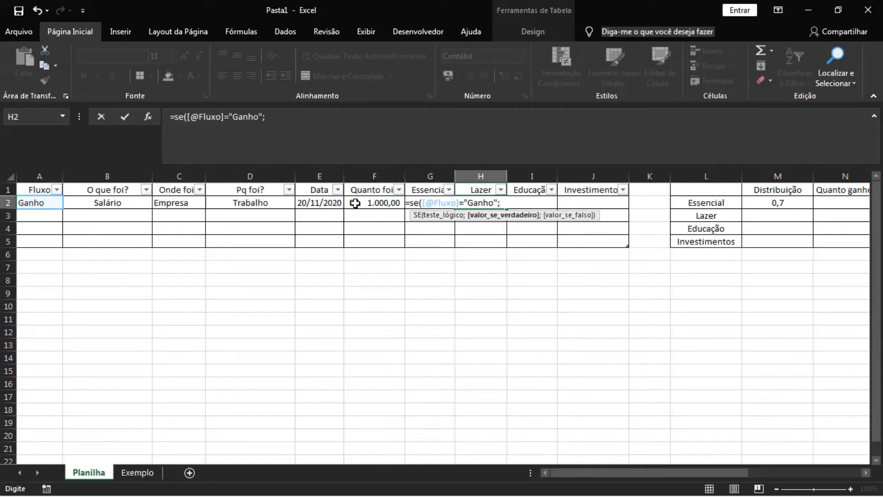
click(355, 203)
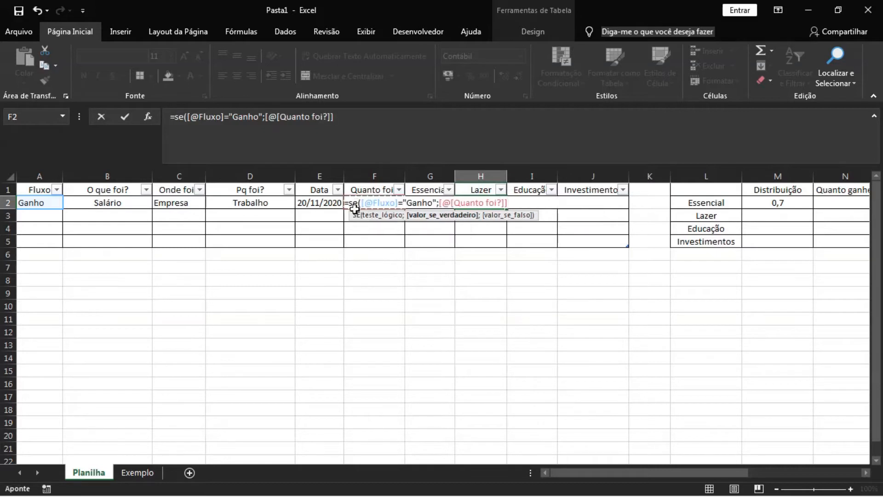
click(350, 116)
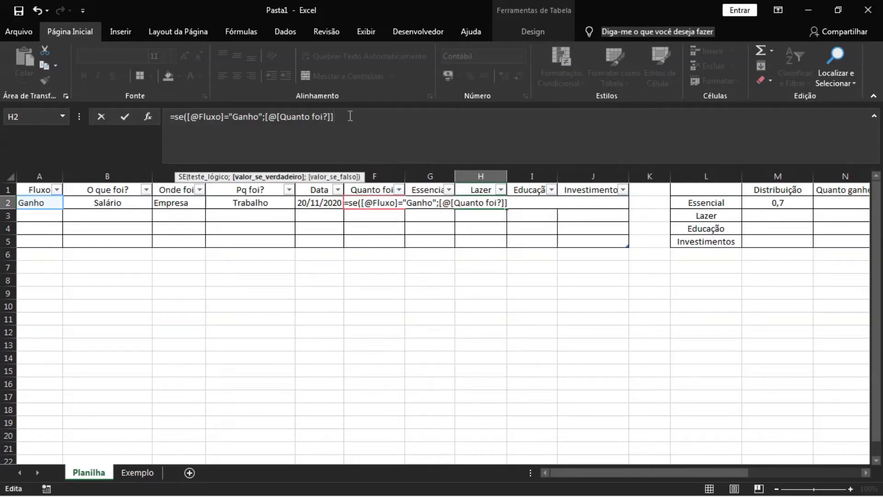
text(*)
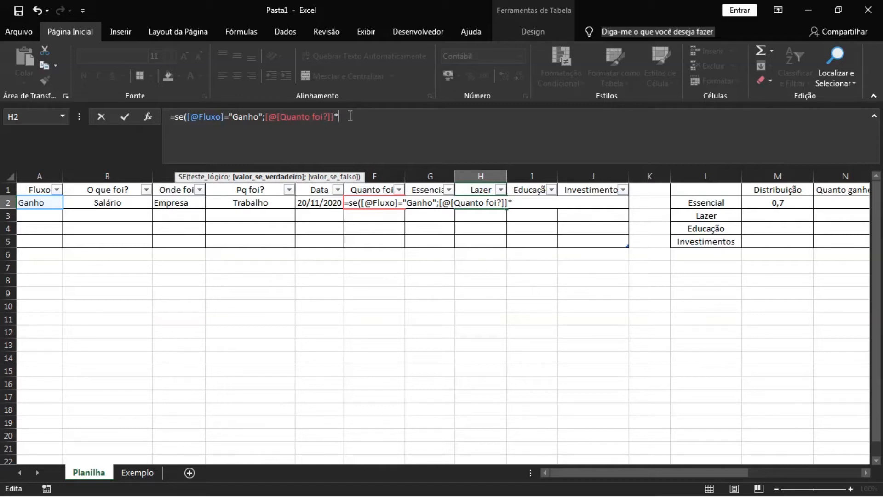
click(765, 216)
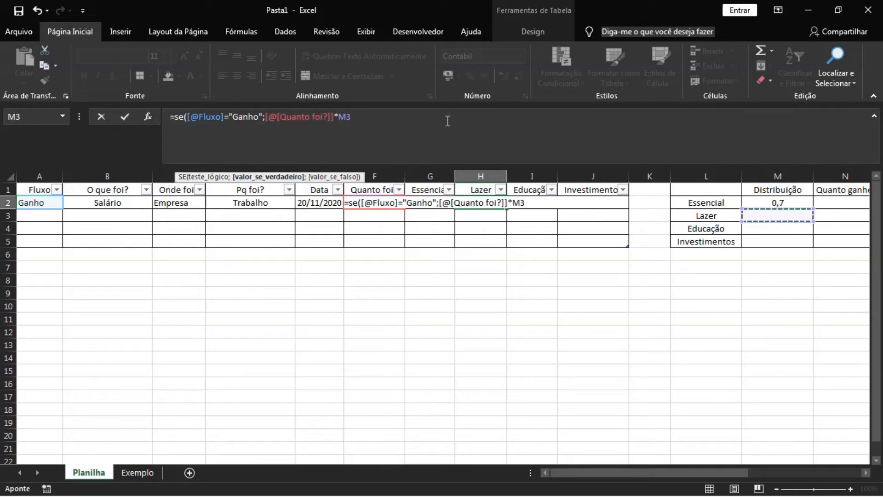
text(;)
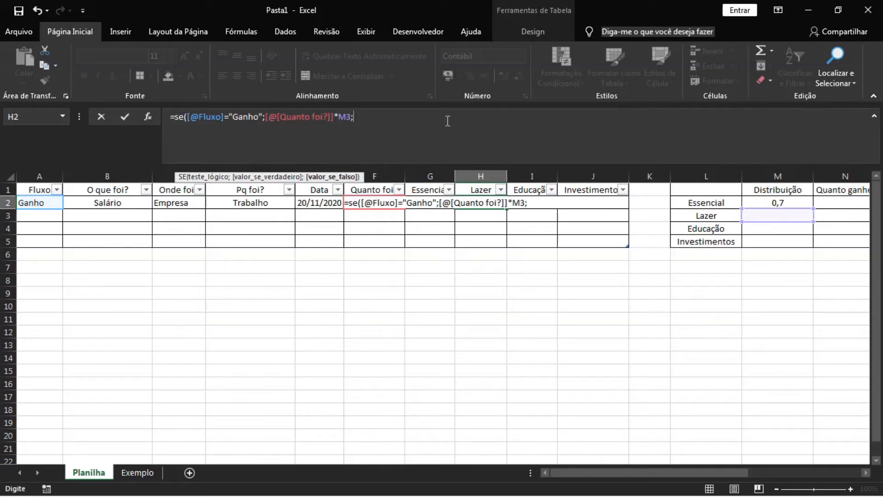
text(0))
key(Return)
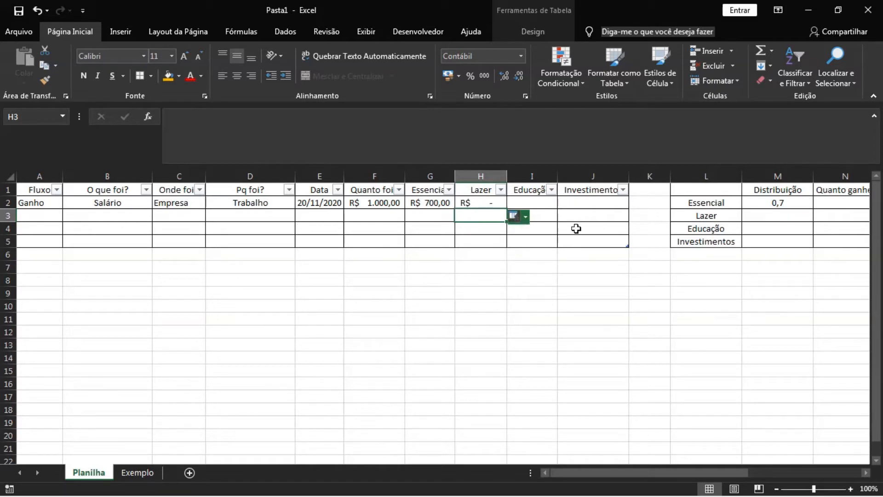
Step: Apply the Lazer formula from H2 to every row of its table column, then select H2:H5 to check it
click(516, 218)
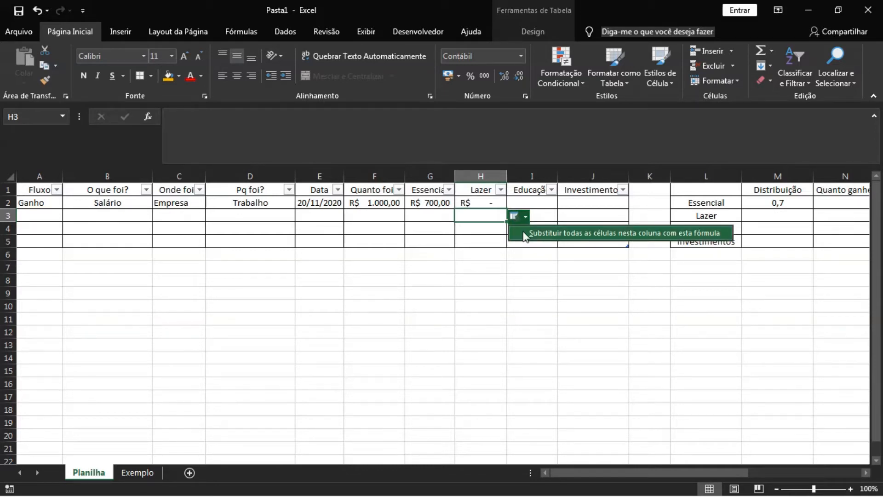
click(525, 233)
drag(469, 202, 479, 236)
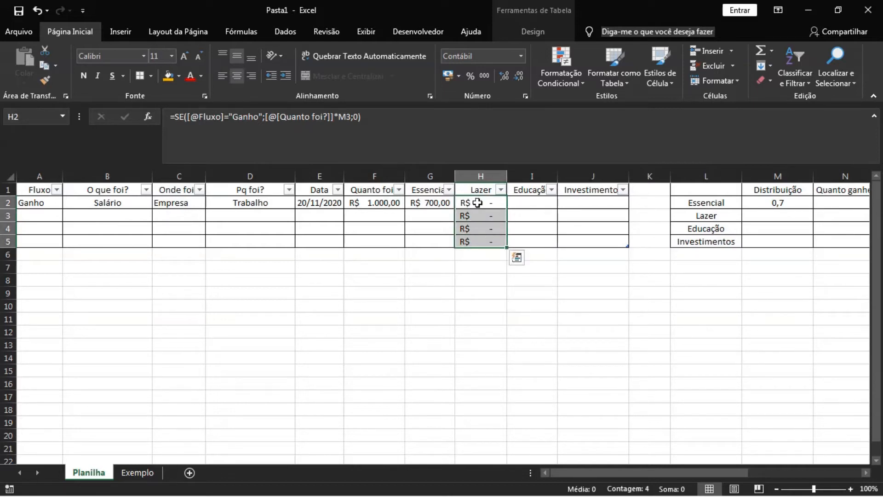
drag(477, 203, 485, 236)
click(448, 205)
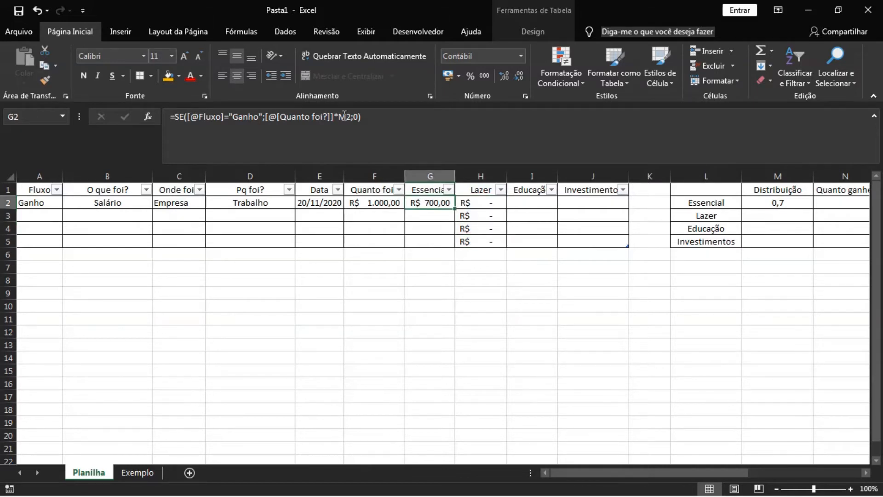
click(345, 117)
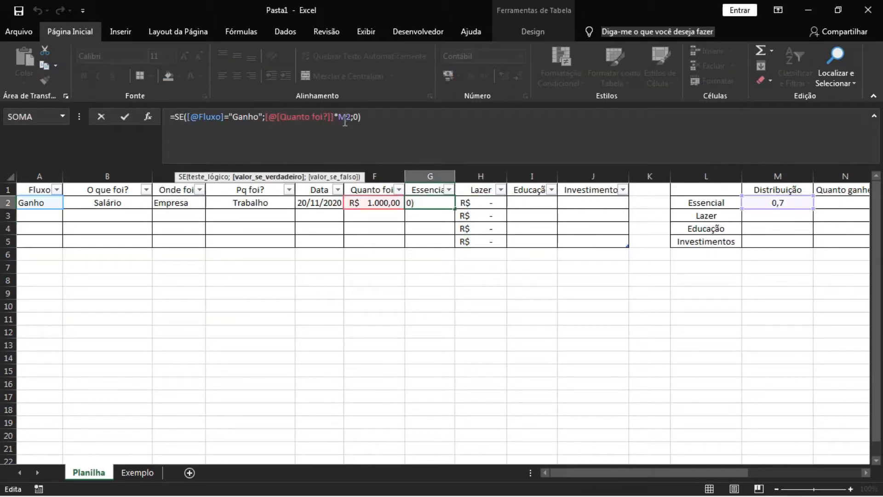
click(359, 116)
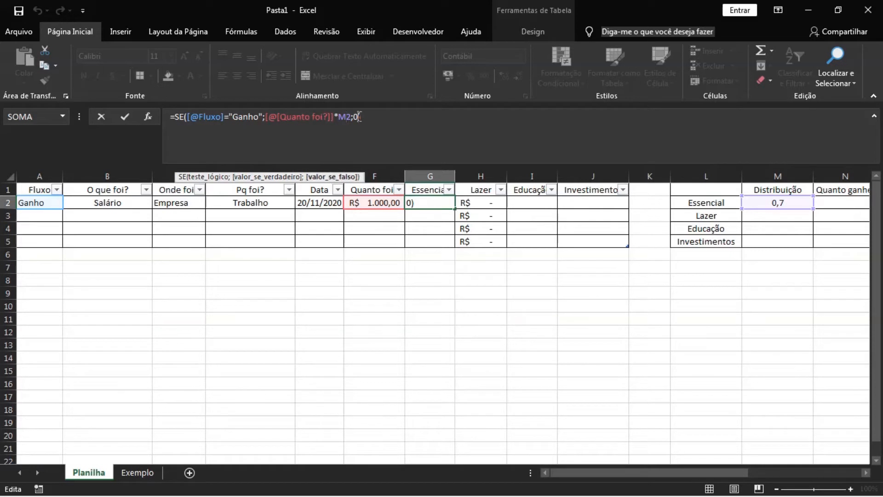
key(Return)
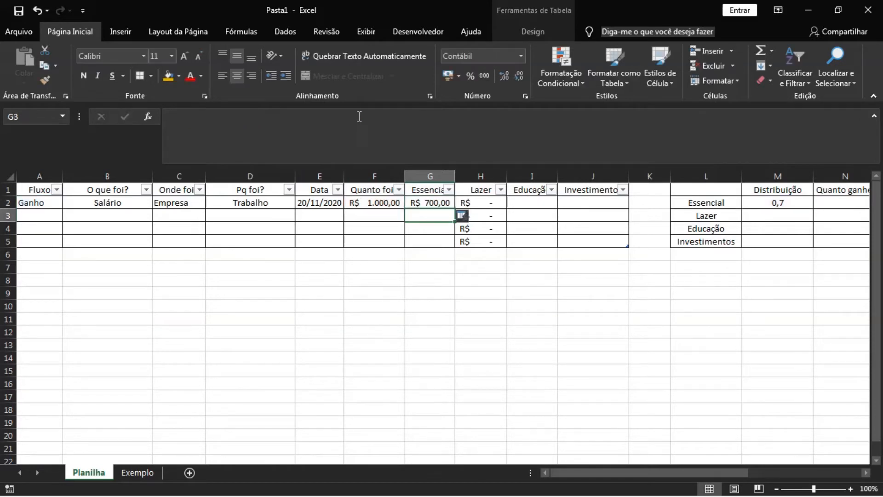
click(469, 217)
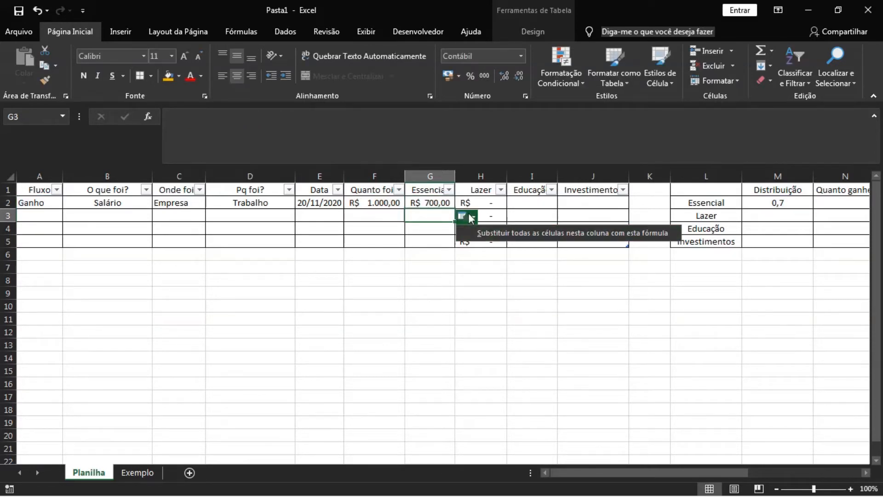
click(479, 232)
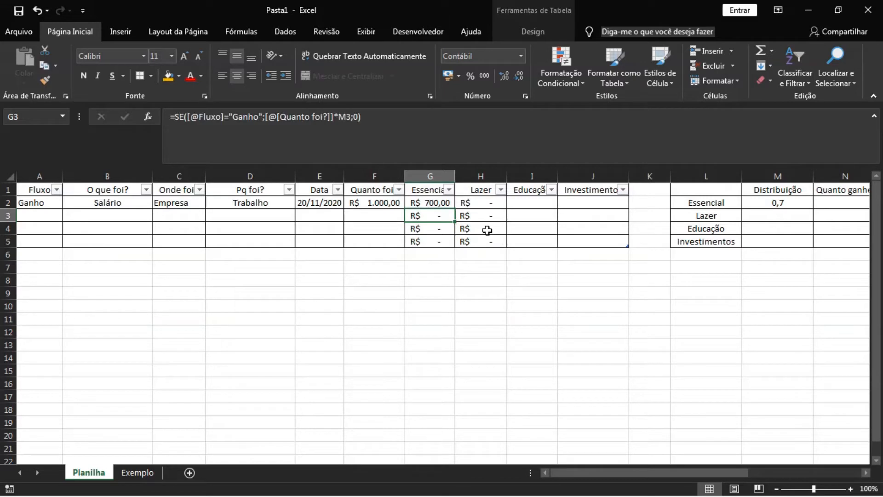
Step: Start a second transaction in row 3 with Fluxo Ganho, O que foi? Venda and Onde foi? Casa
click(376, 214)
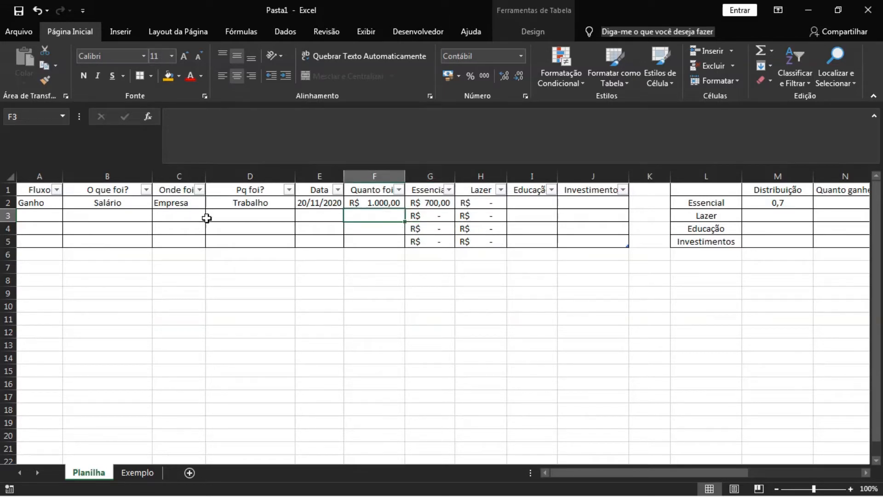
click(50, 220)
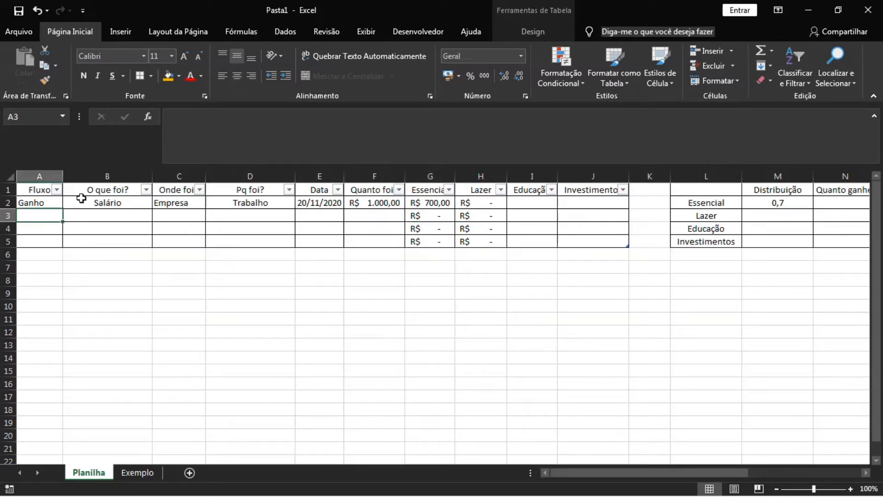
text(Gasto)
key(Tab)
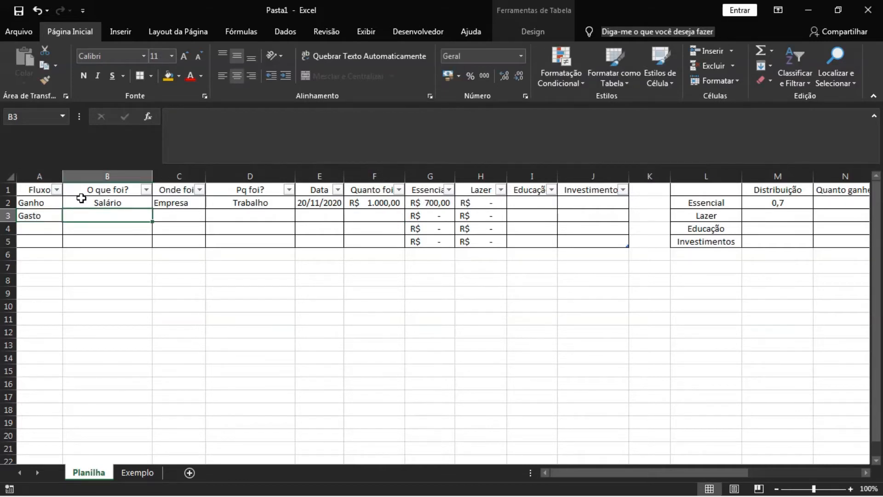
key(Left)
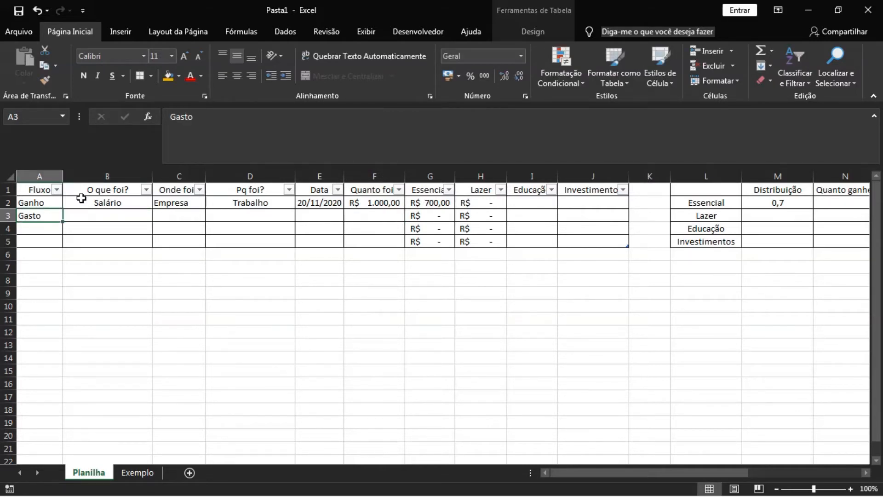
text(Ganh0)
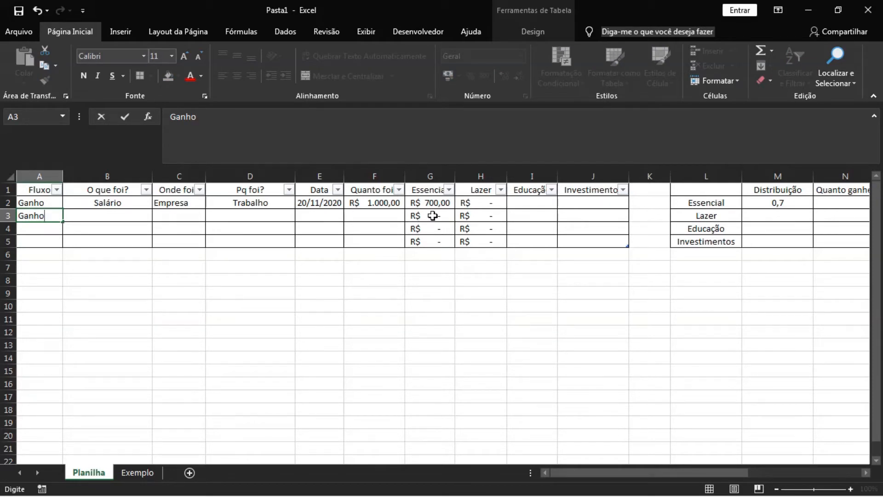
key(Tab)
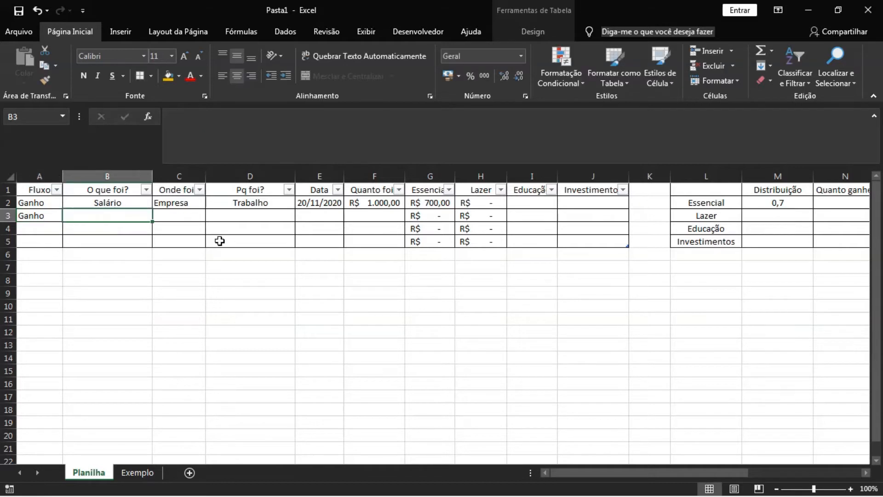
text(Venda)
key(Tab)
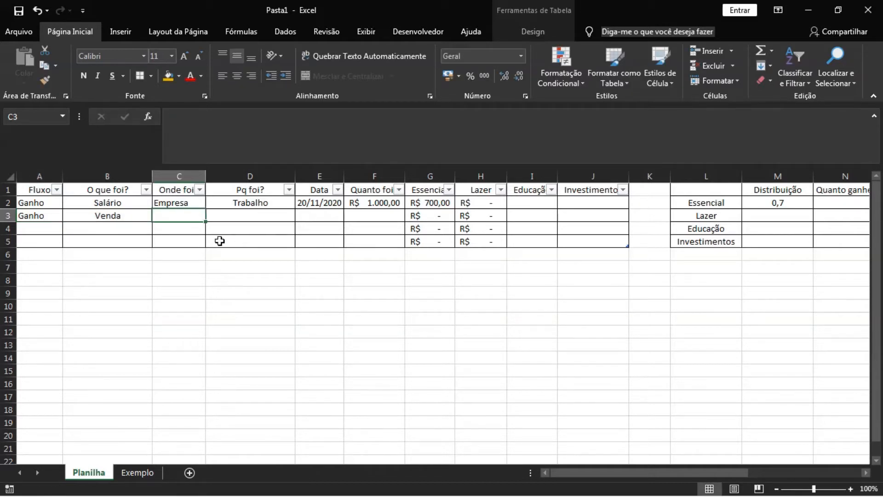
text(Casa)
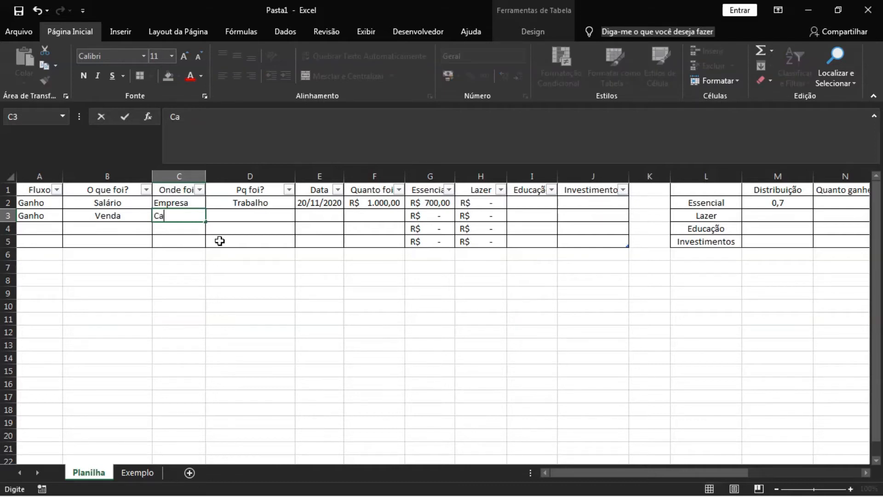
key(Tab)
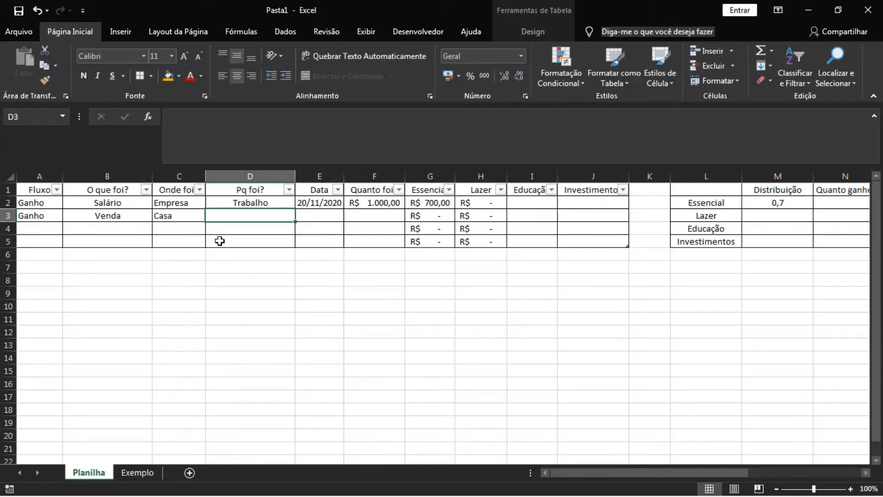
Step: Complete the row 3 transaction with reason Venda do violão, date 21/11/2020 and amount 300
text(C)
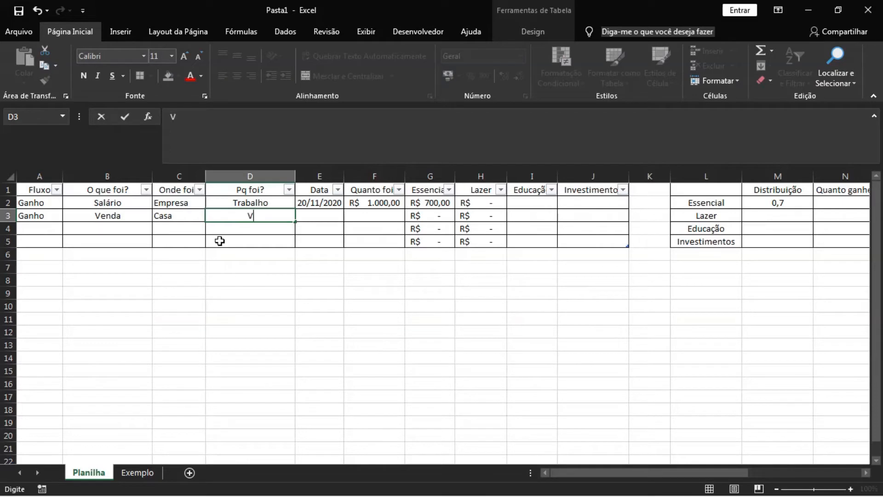
text(enda do viol)
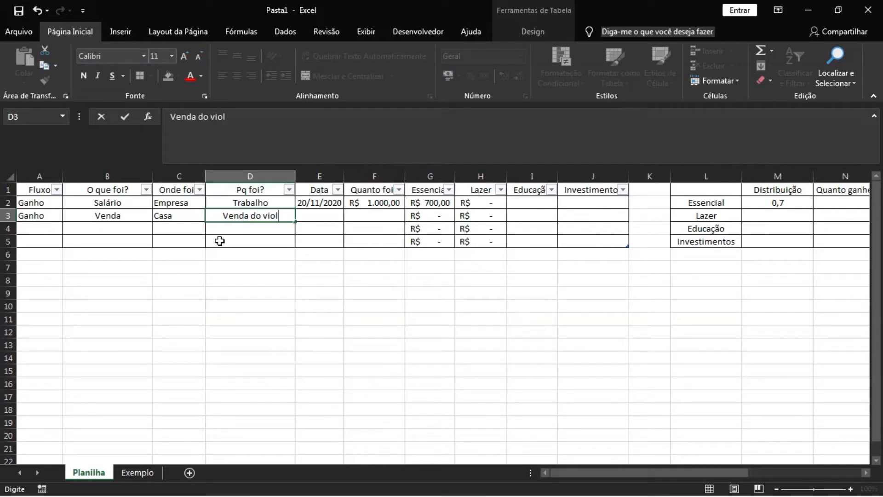
text(ão)
key(Tab)
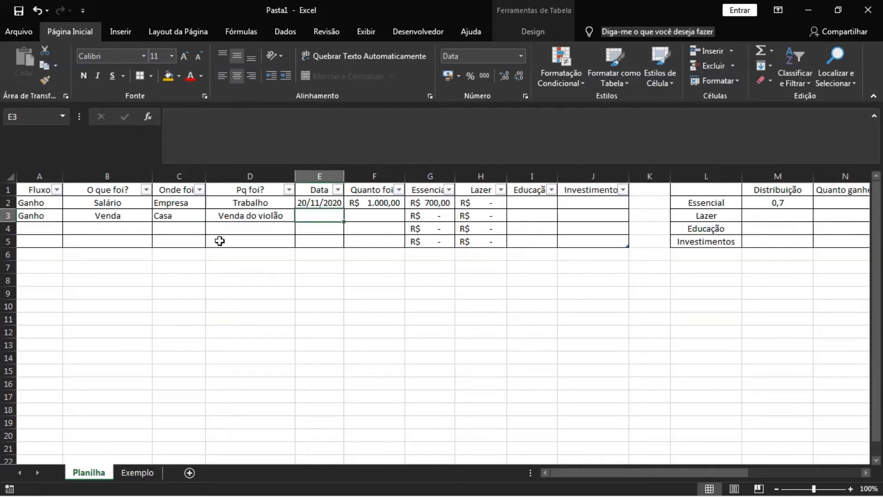
text(21)
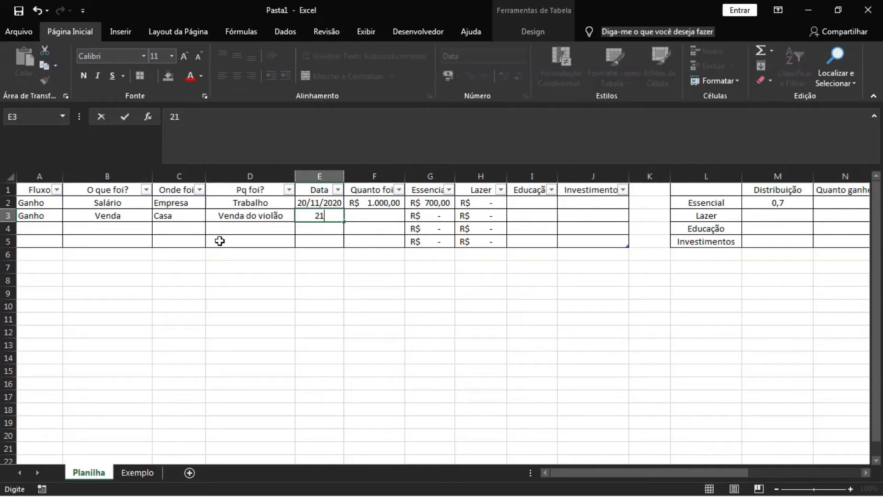
text(/11/2020)
key(Tab)
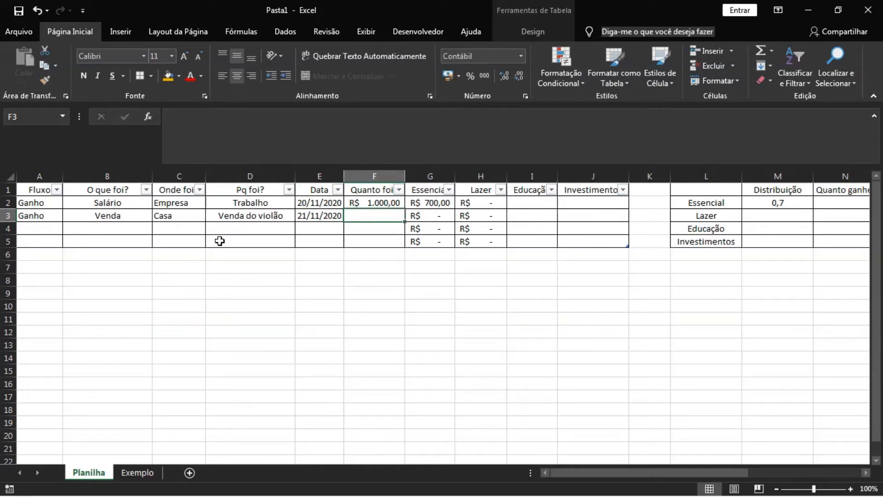
text(300)
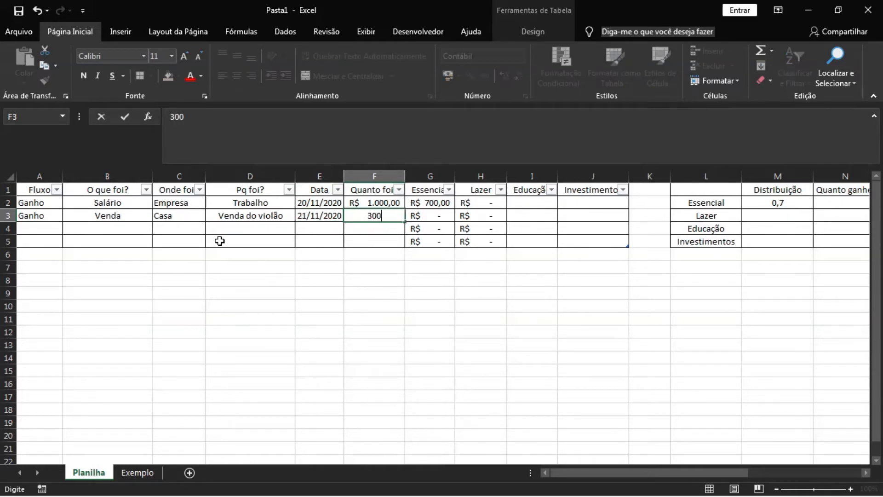
key(Return)
Step: Compare the Essencial formulas in G2 and G3, examining their Fluxo, amount and Distribuição references
click(386, 214)
click(440, 215)
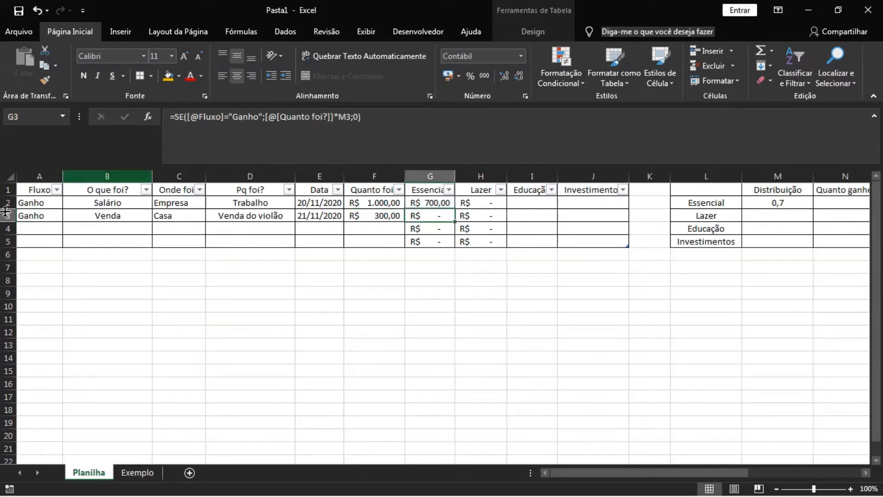
click(46, 216)
click(267, 123)
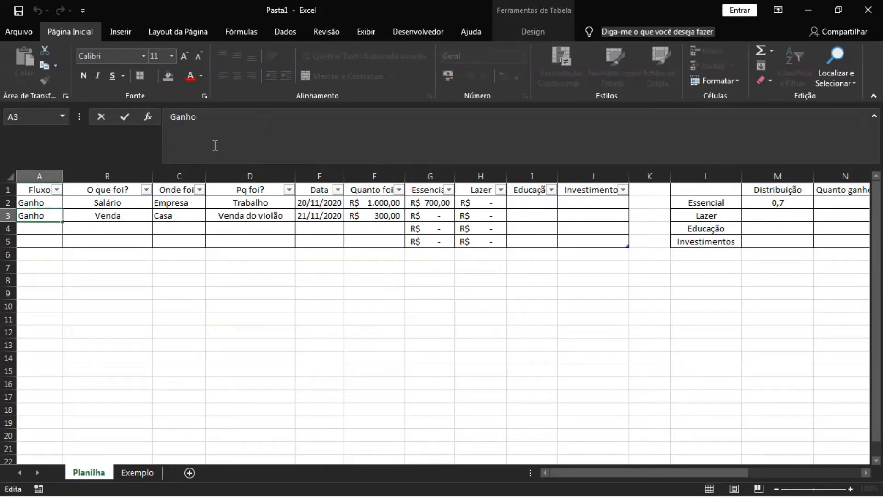
key(Return)
click(428, 219)
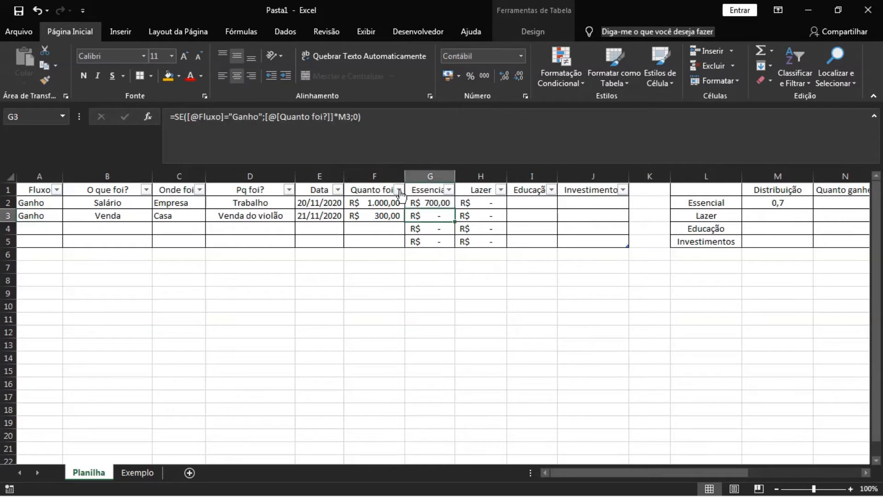
click(325, 118)
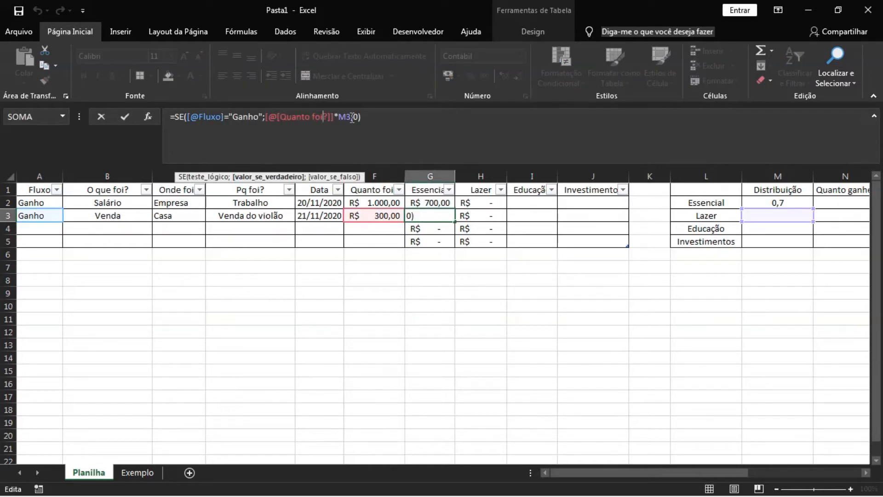
click(377, 227)
click(382, 217)
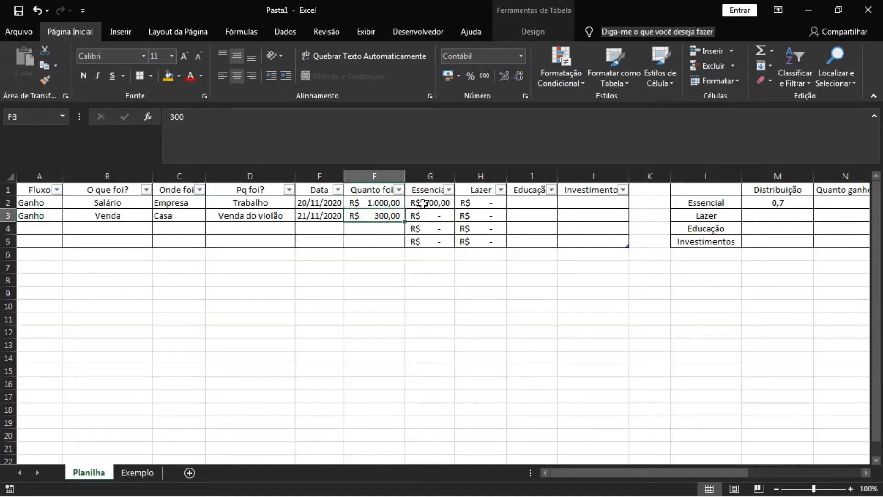
click(424, 204)
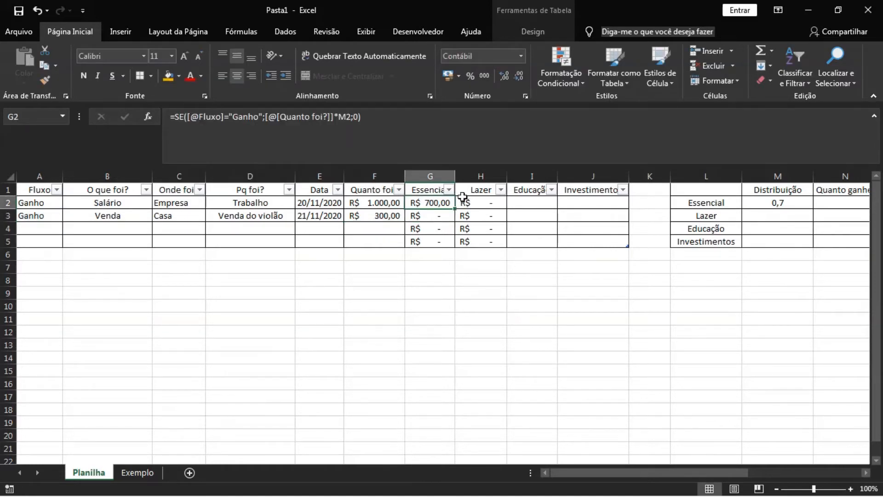
click(342, 118)
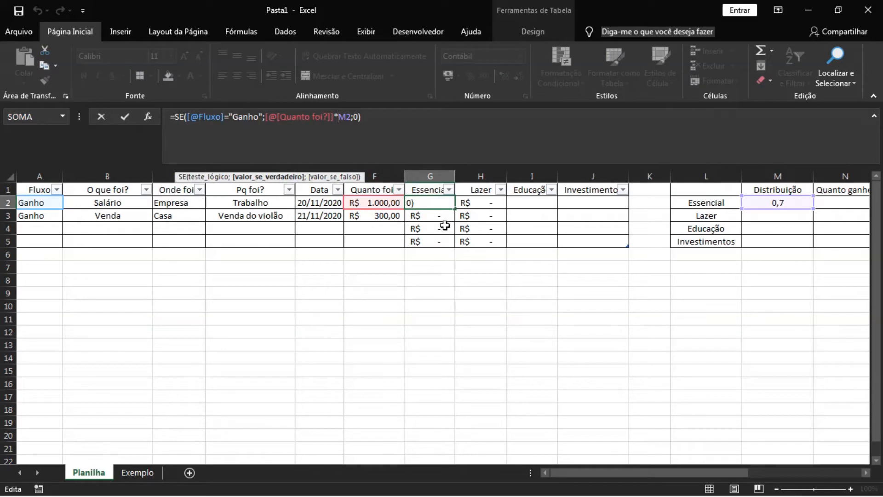
click(429, 217)
key(Escape)
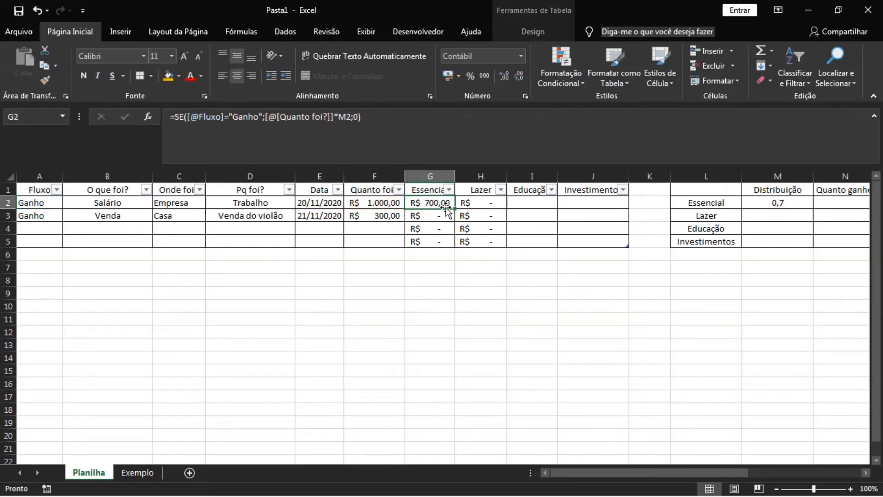
Step: Fill the Essencial formula from G2 down to G5 and check the Distribuição reference in the copied cells
click(347, 119)
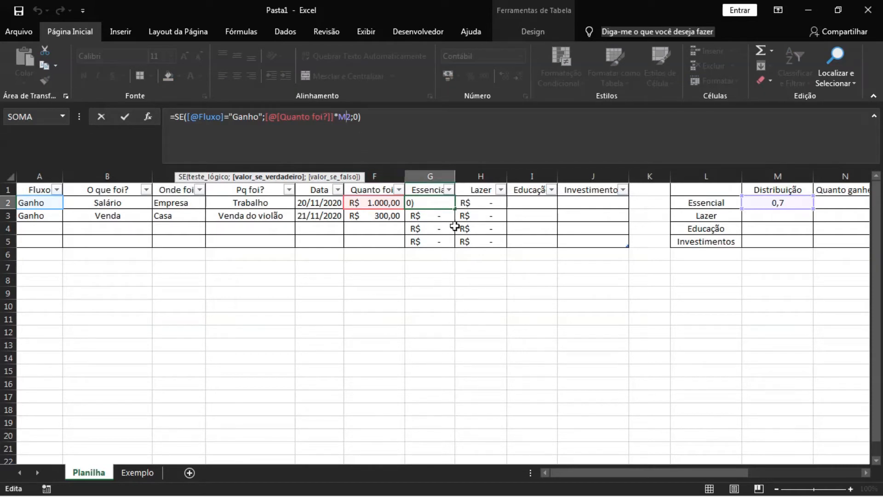
drag(456, 210, 448, 248)
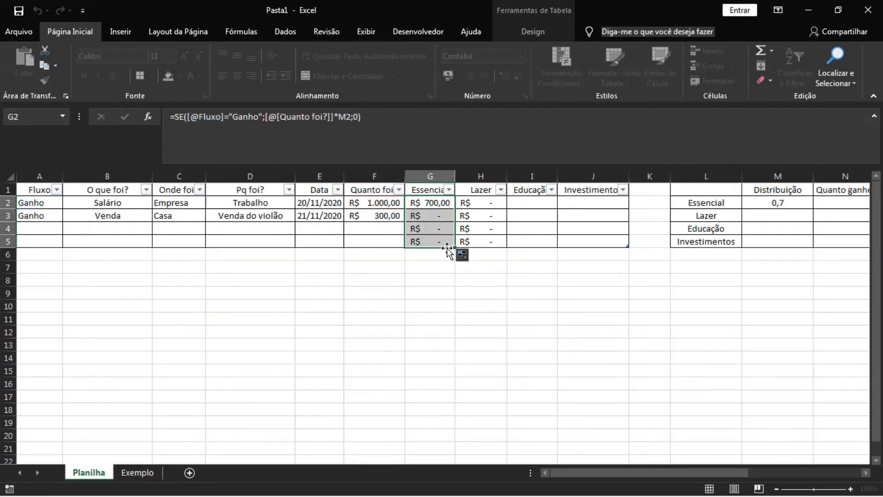
click(442, 203)
click(441, 217)
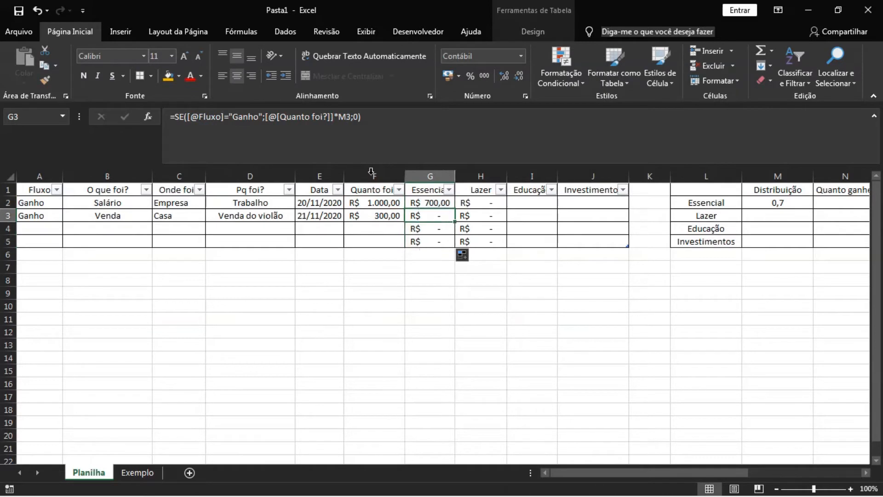
click(347, 121)
click(431, 226)
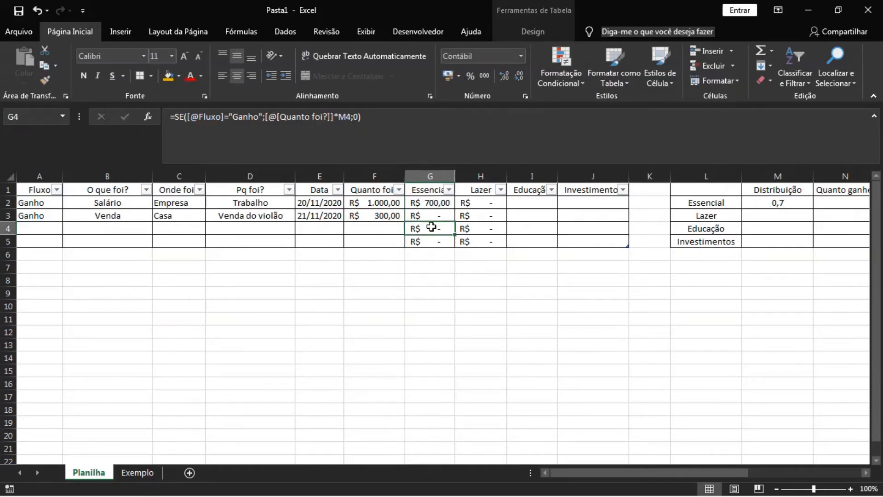
Step: Make the Essencial share reference in the G2 formula absolute as $M$2
click(756, 230)
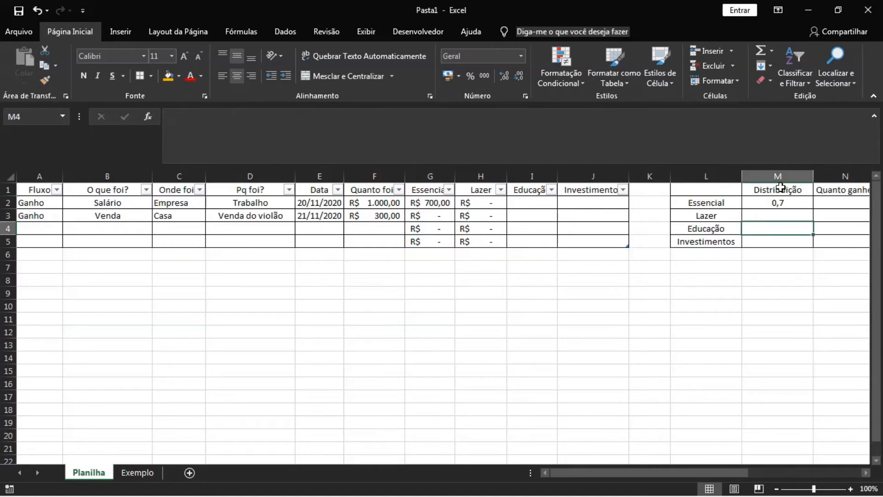
click(428, 212)
click(428, 202)
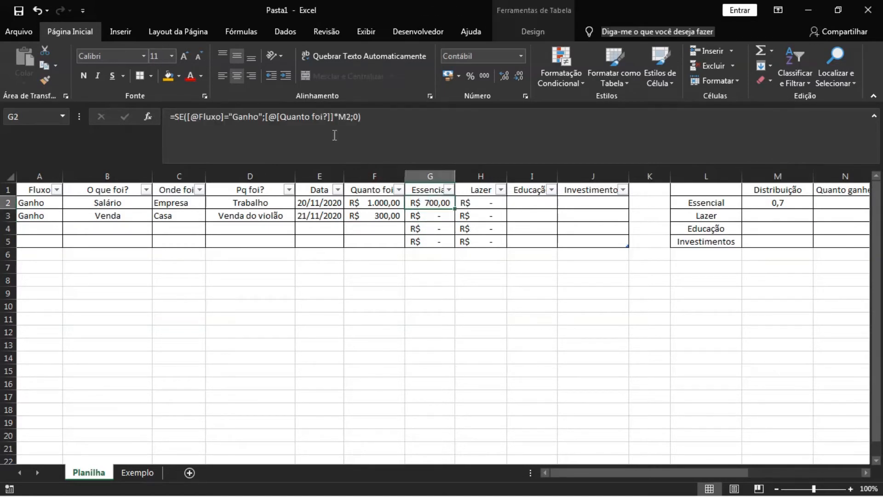
click(344, 123)
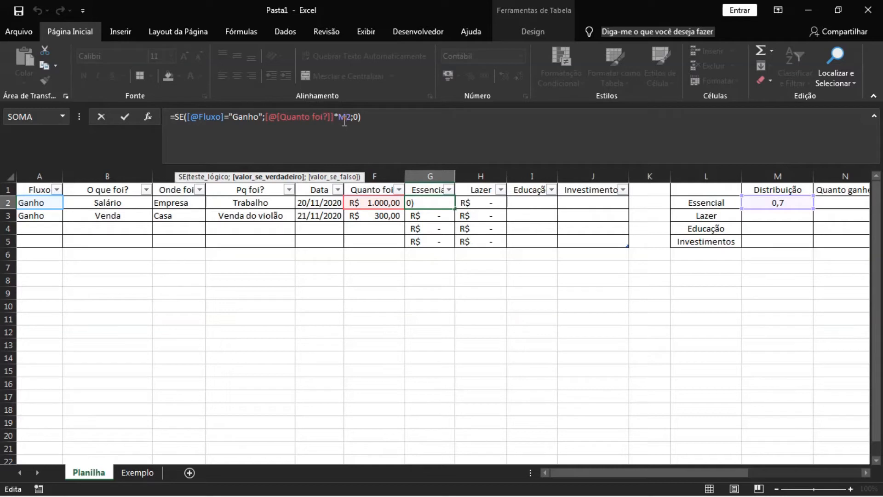
key(F4)
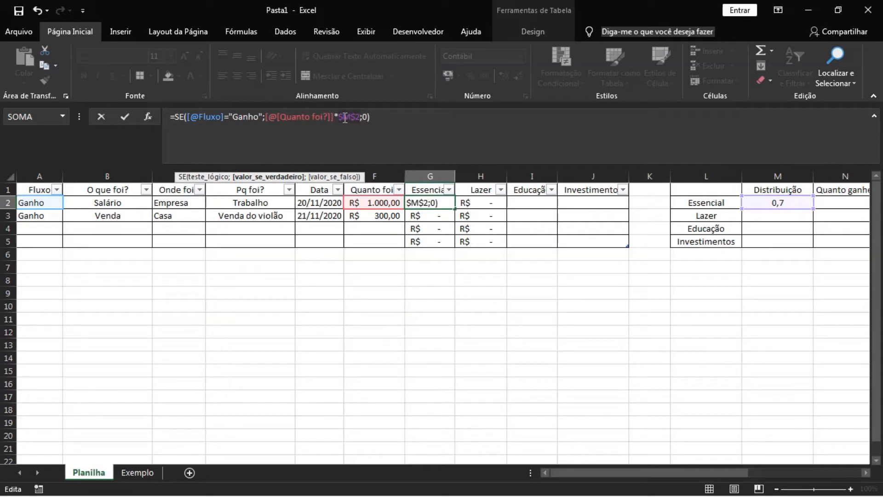
click(344, 118)
key(Return)
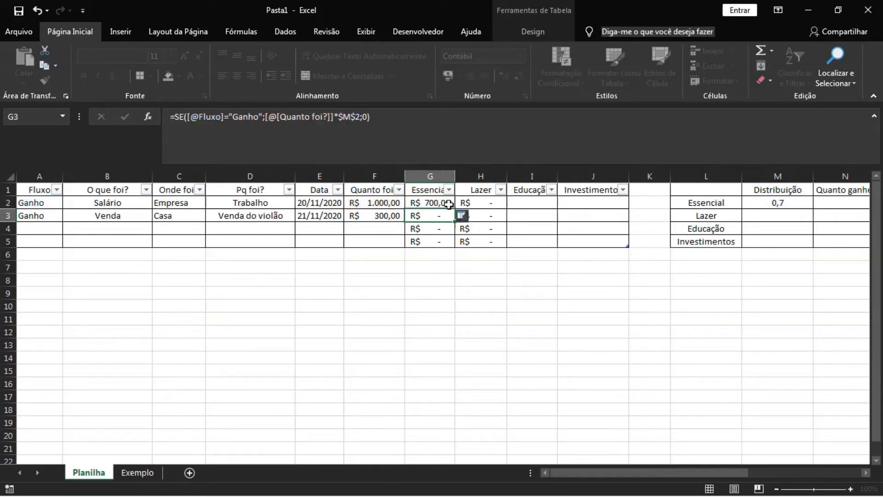
Step: Replace all cells in the Essencial column with the G2 formula
click(427, 203)
click(472, 218)
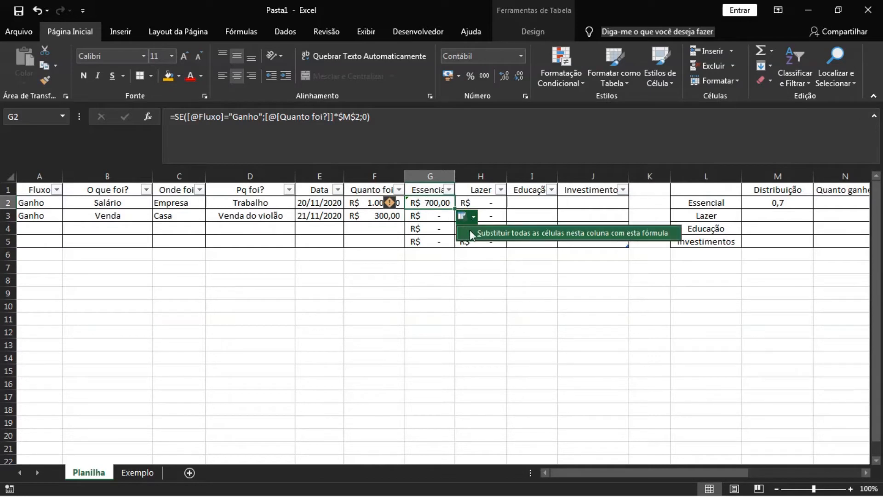
click(470, 232)
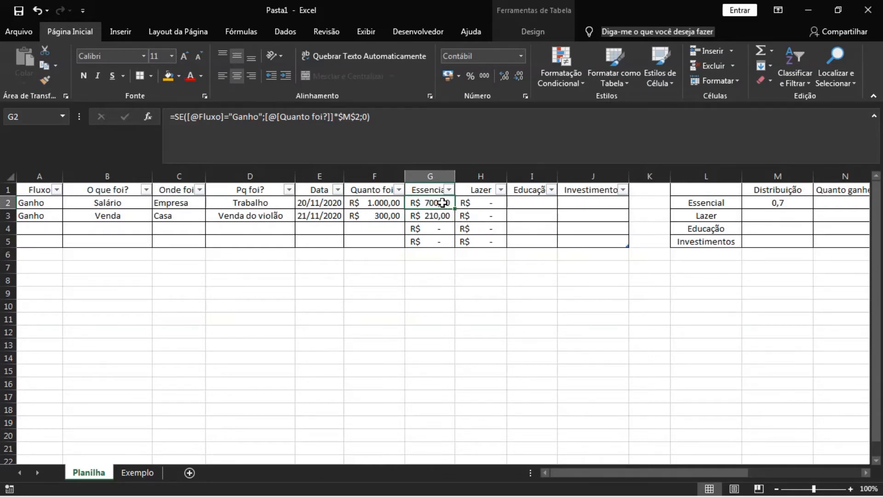
Step: Check the Essencial formulas in rows 2 to 5 and compare their share reference with the Distribuição cells M2 to M5
drag(443, 203, 439, 239)
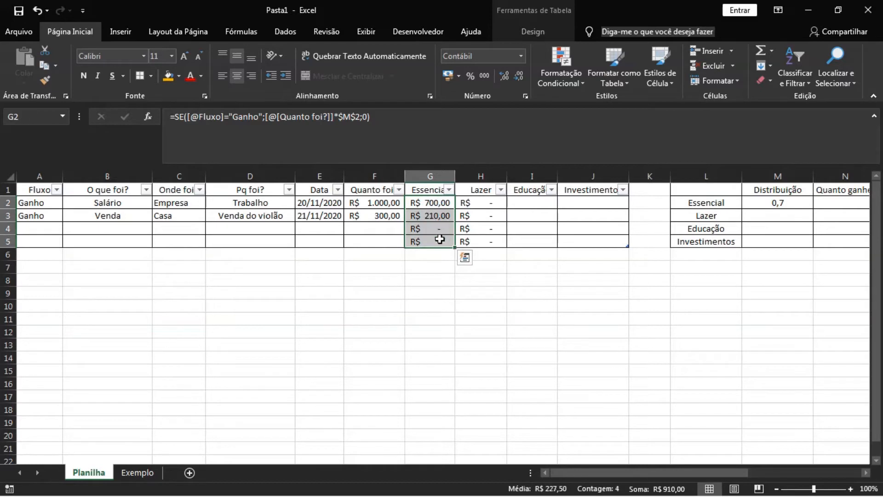
drag(434, 207, 440, 243)
click(428, 202)
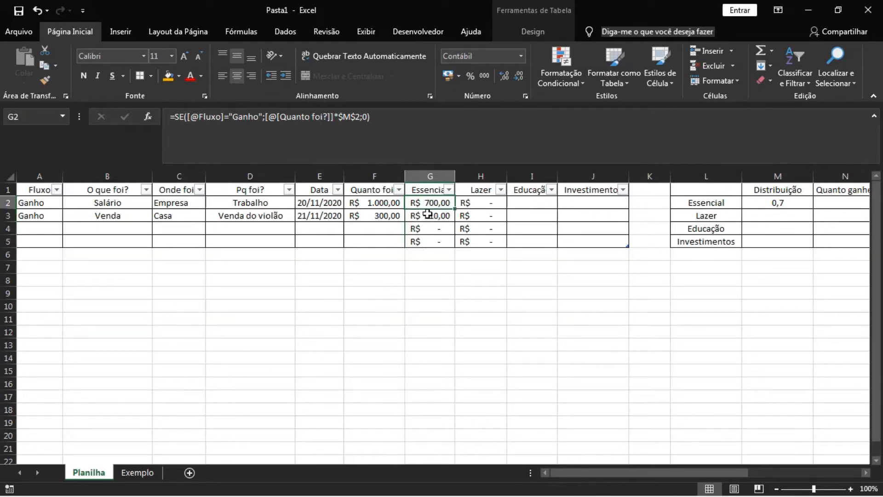
click(427, 214)
click(430, 226)
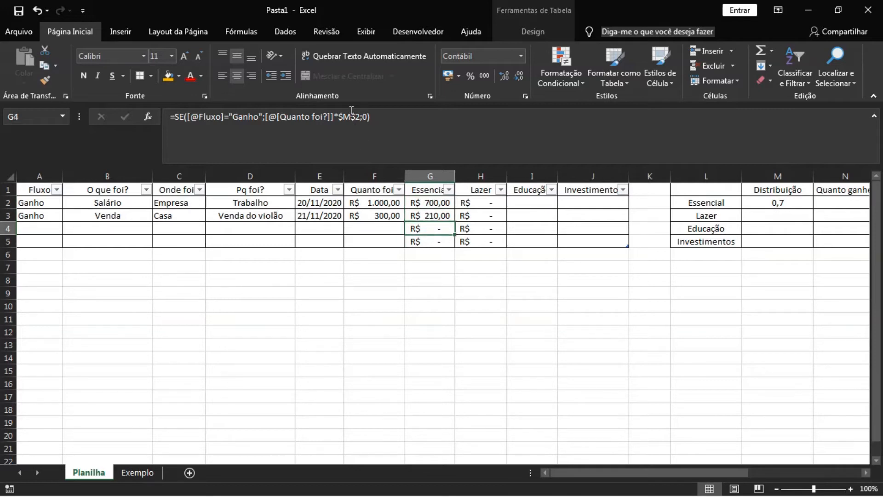
click(352, 111)
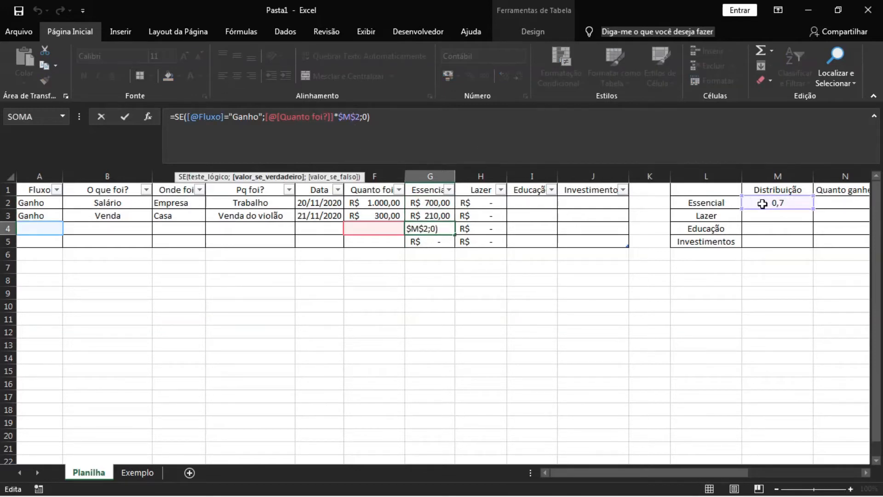
click(432, 216)
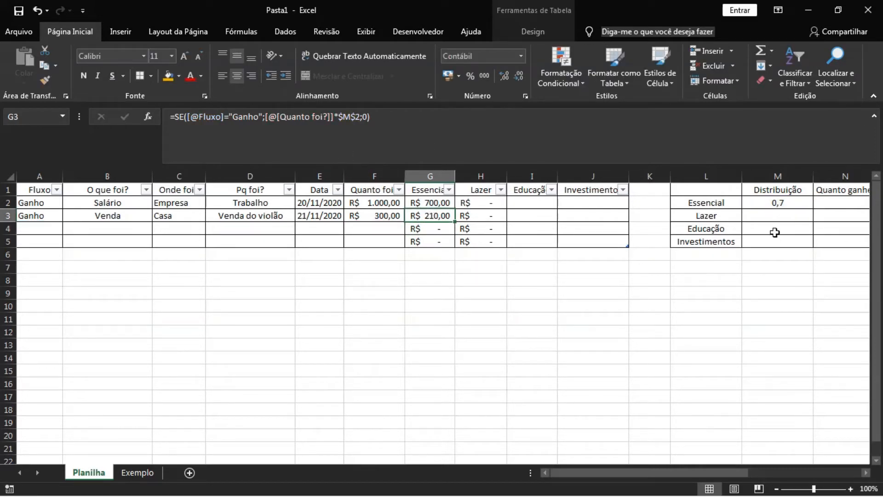
click(782, 217)
click(787, 228)
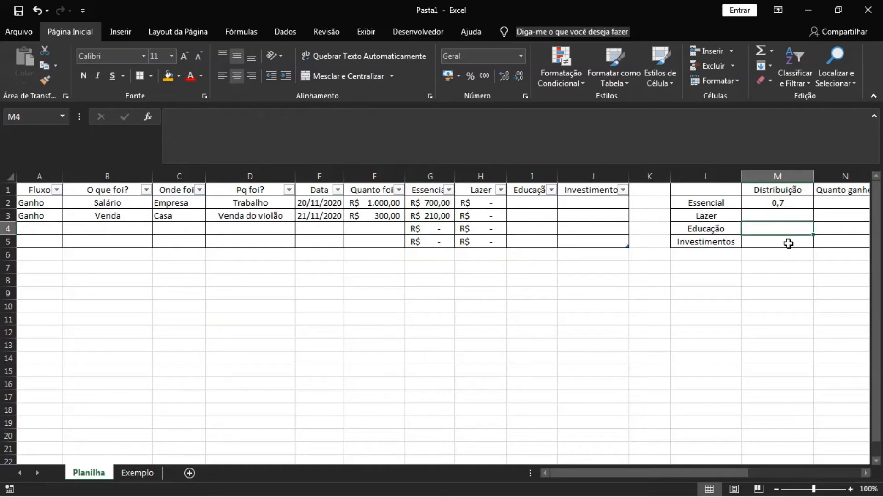
click(788, 243)
click(774, 216)
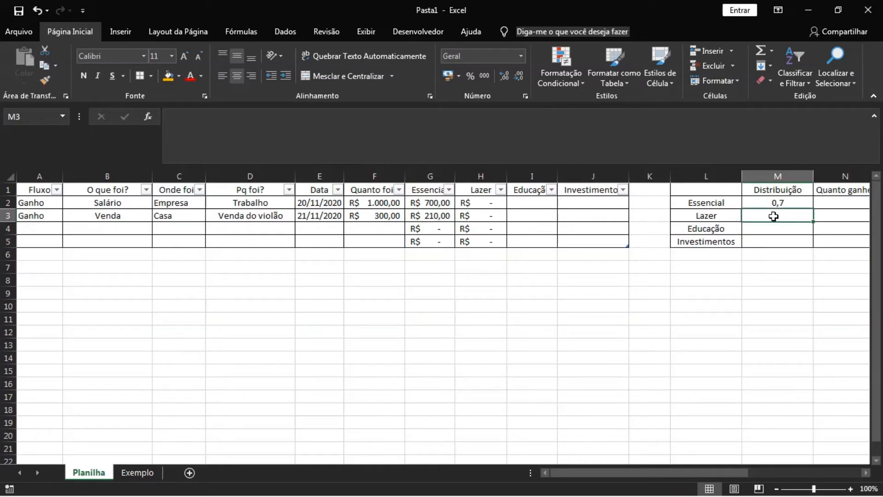
click(777, 228)
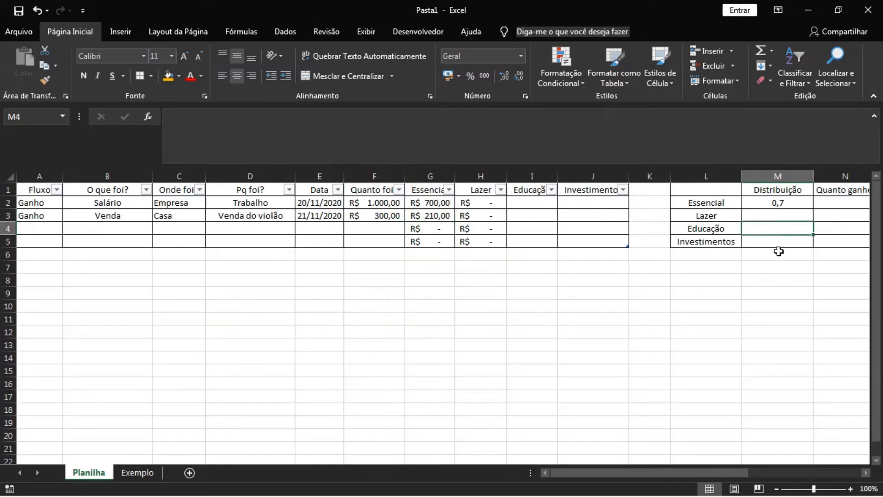
click(428, 217)
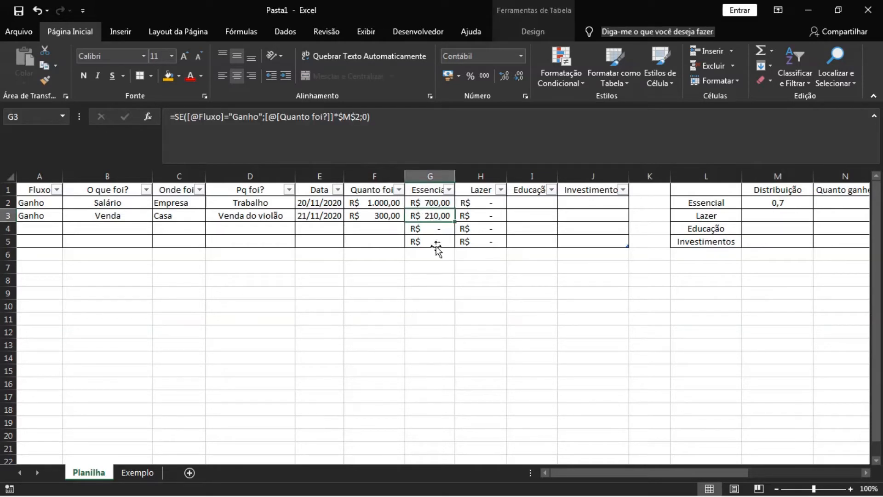
Step: Make the Lazer share reference in the H2 formula absolute as $M$3 and check the formula in H3
click(478, 203)
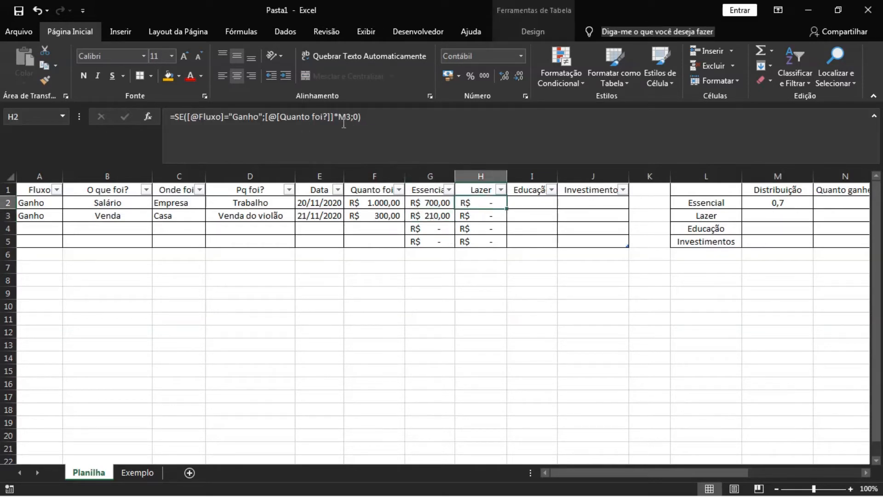
click(346, 119)
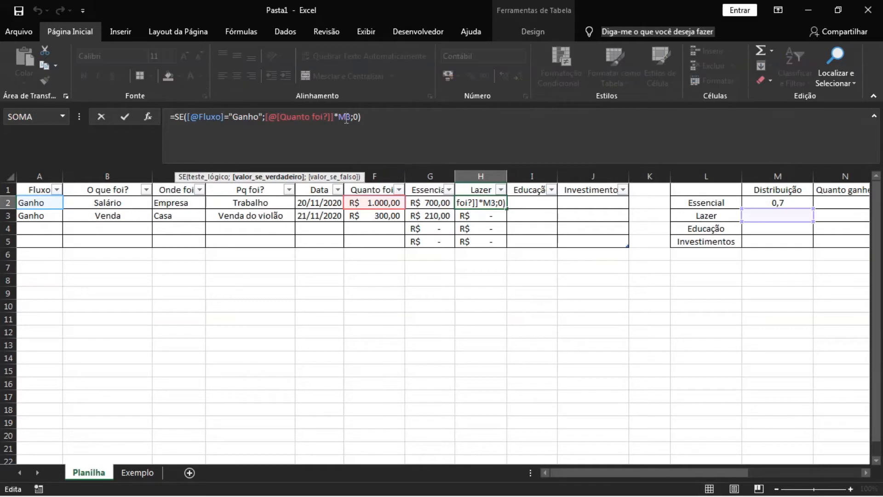
key(F4)
key(Return)
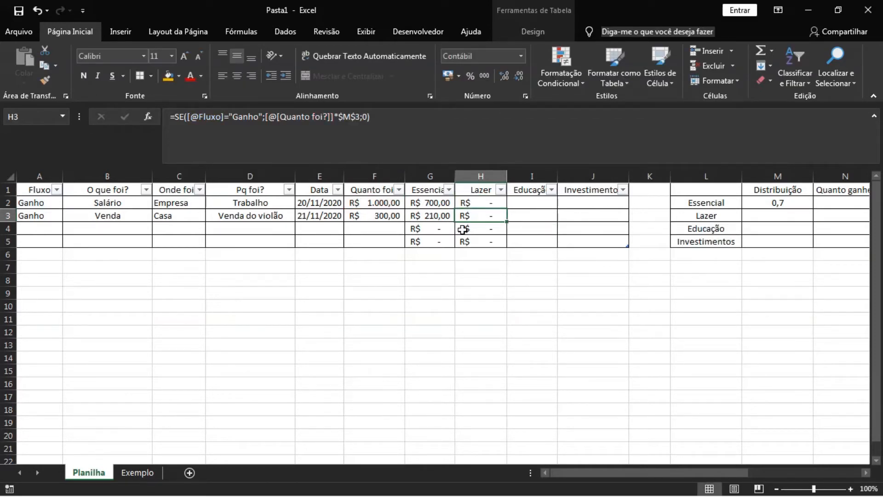
click(358, 121)
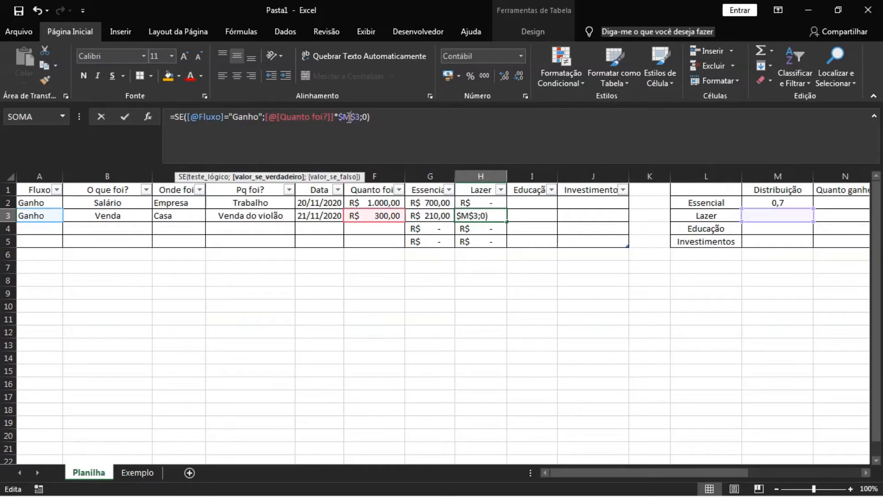
key(Return)
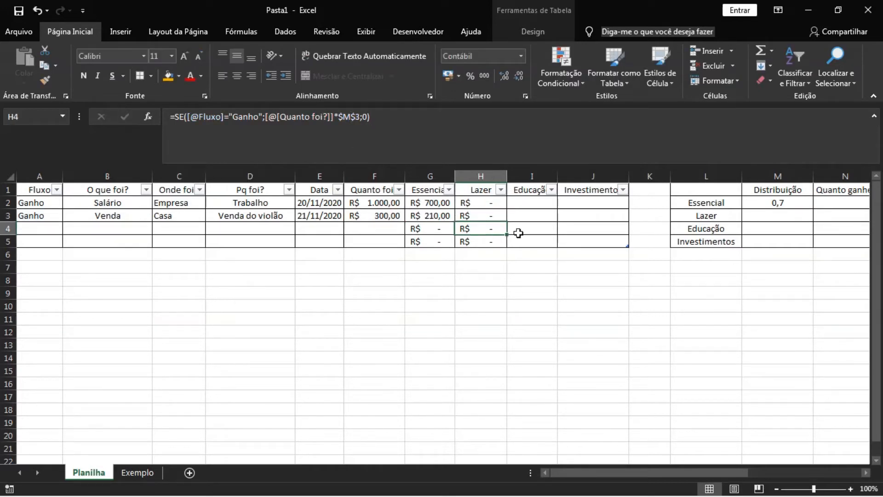
Step: Set the Lazer share in the Distribuição column to 0,05
click(759, 218)
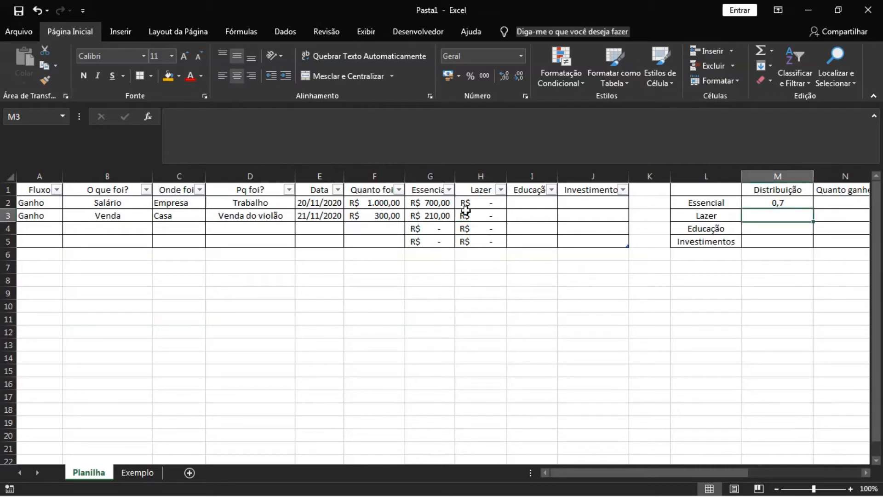
text(0,05)
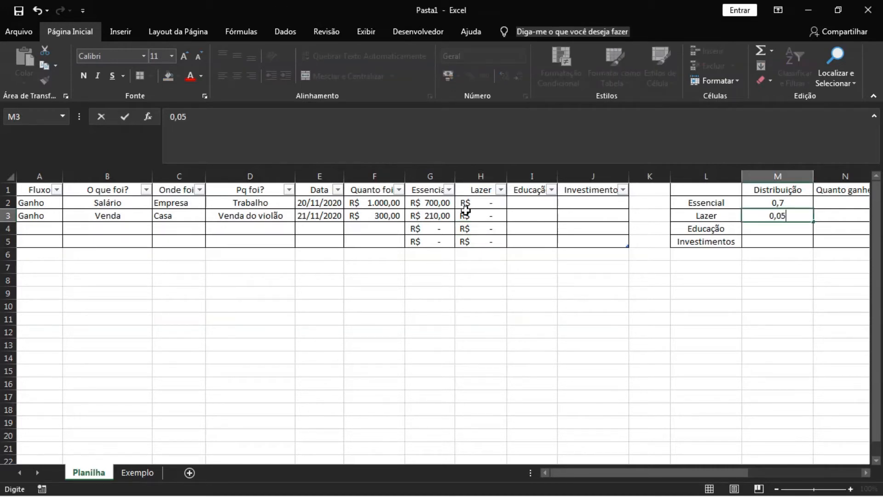
key(Return)
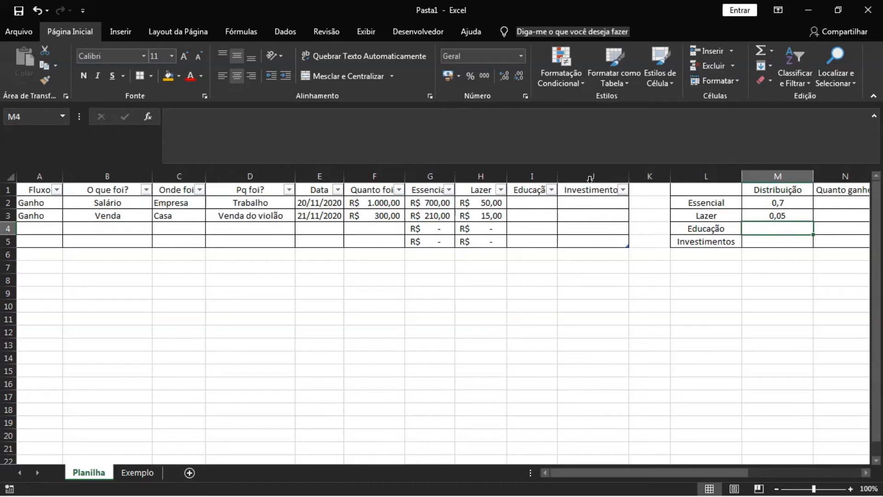
Step: Format the Distribuição cells M2 to M5 as percentages
drag(778, 202, 775, 238)
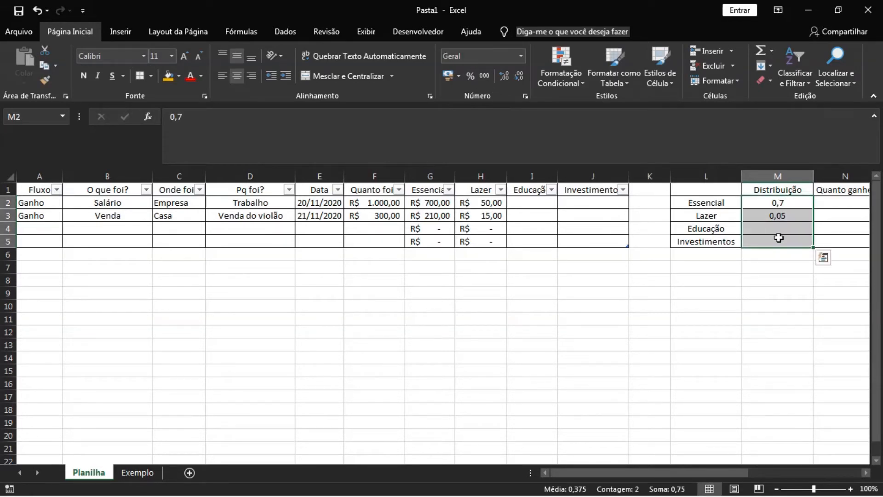
click(467, 78)
click(746, 278)
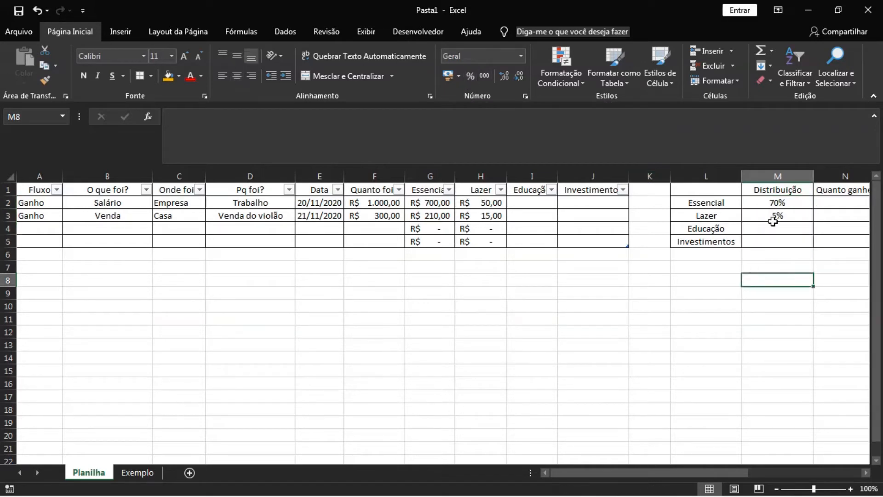
Step: Set the Distribuição shares to 10% for Educação and 15% for Investimentos
click(768, 227)
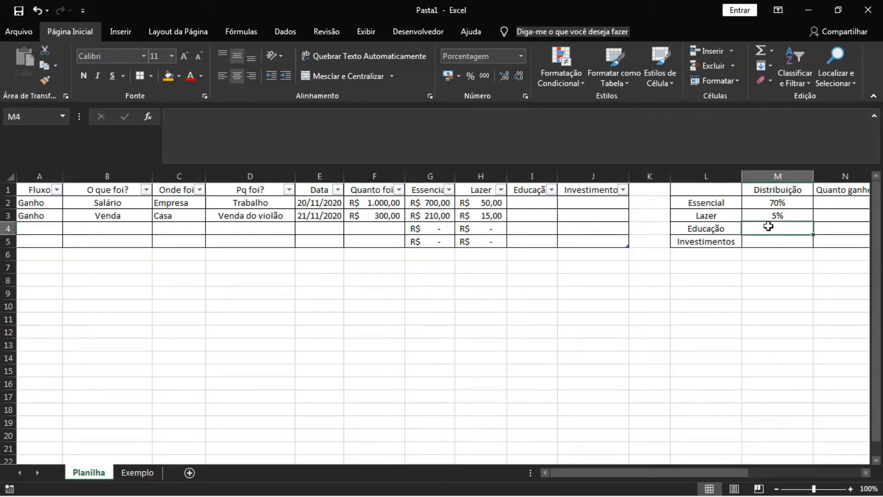
text(10)
key(Return)
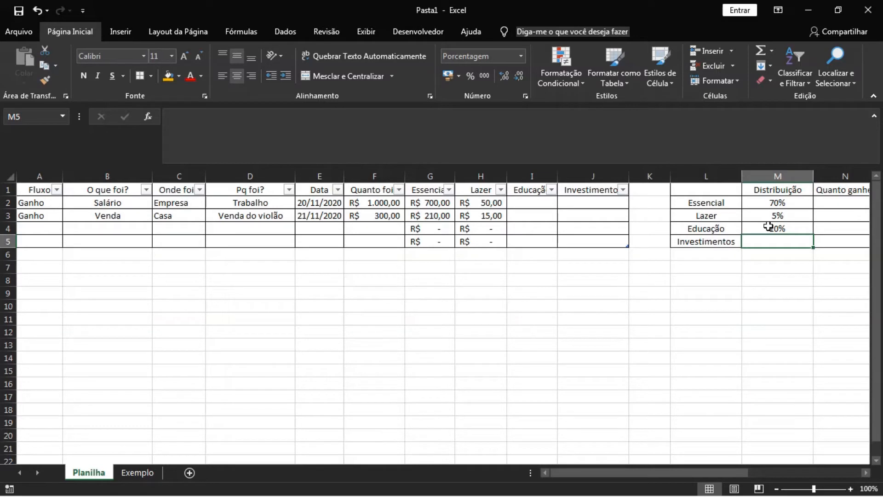
text(15)
key(Return)
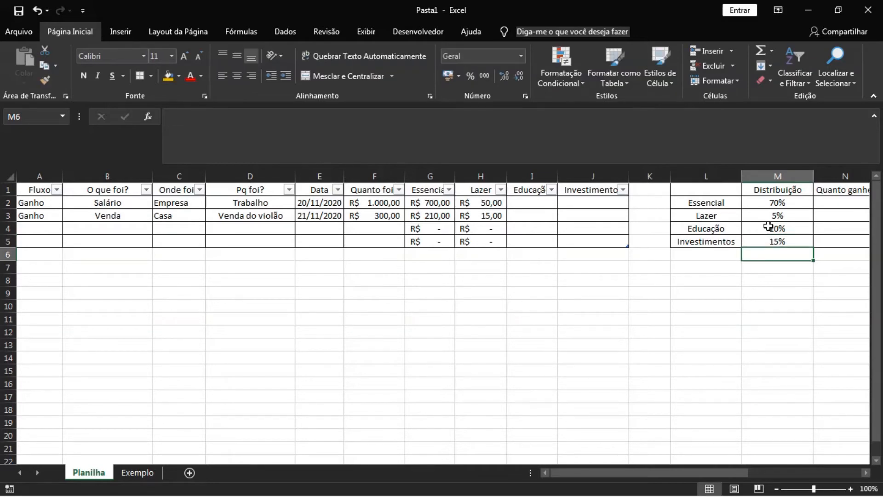
Step: Examine the Educação and Investimentos columns and check the share reference in the J2 formula
click(472, 201)
click(554, 204)
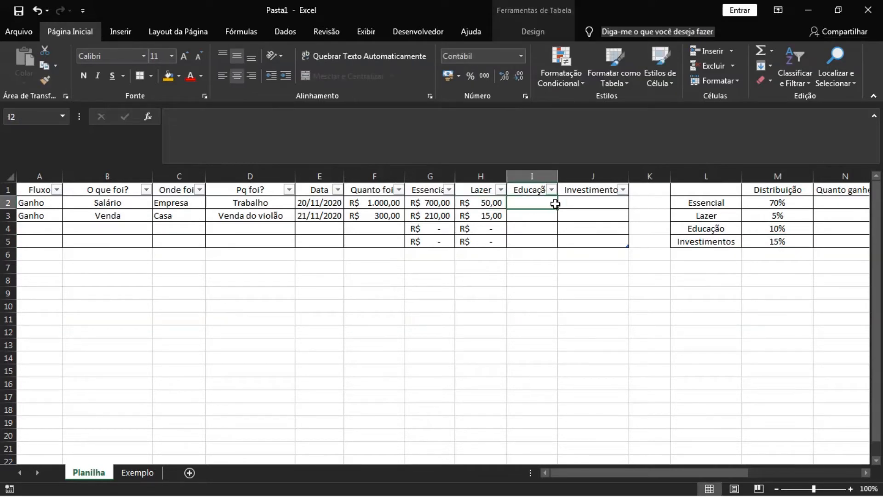
click(591, 202)
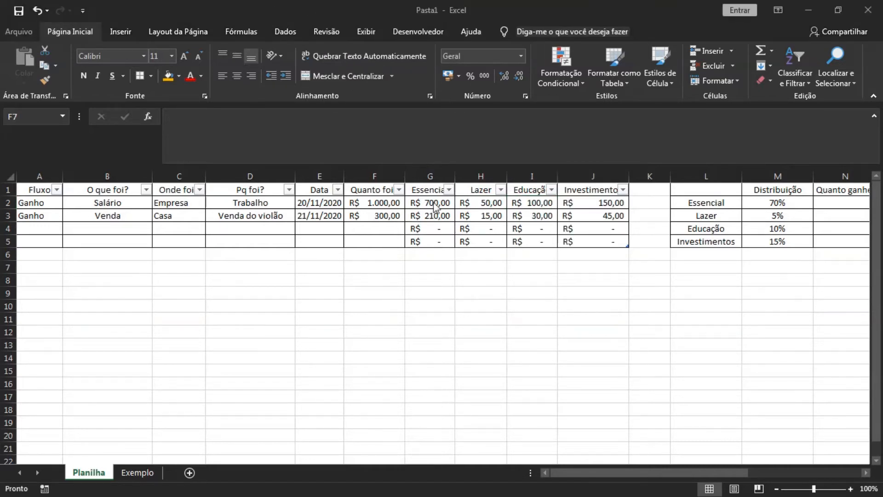
drag(536, 202, 533, 229)
drag(595, 202, 599, 240)
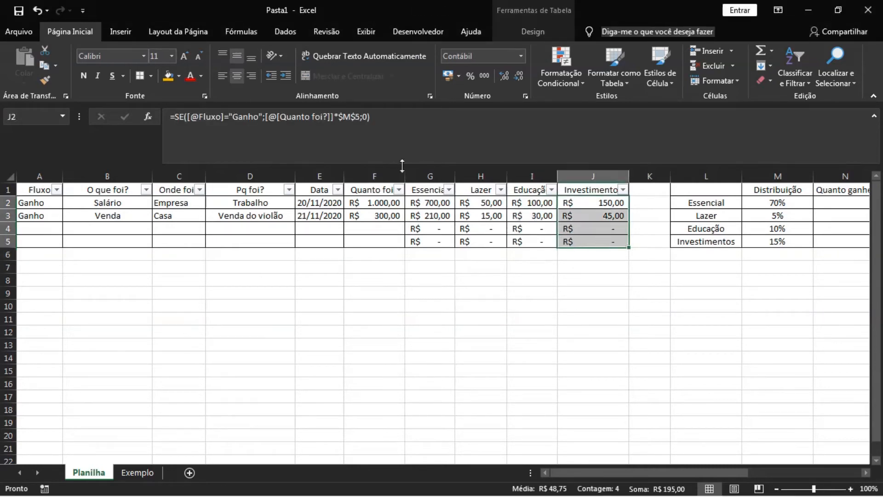
click(614, 205)
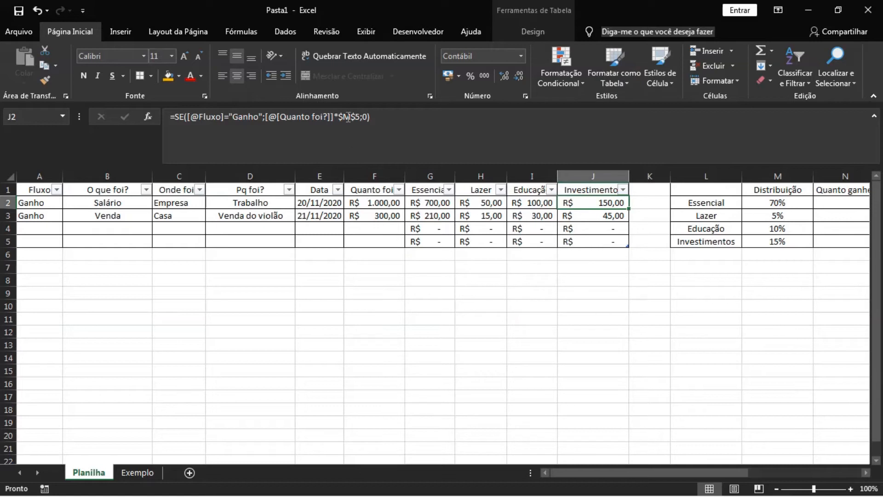
click(344, 115)
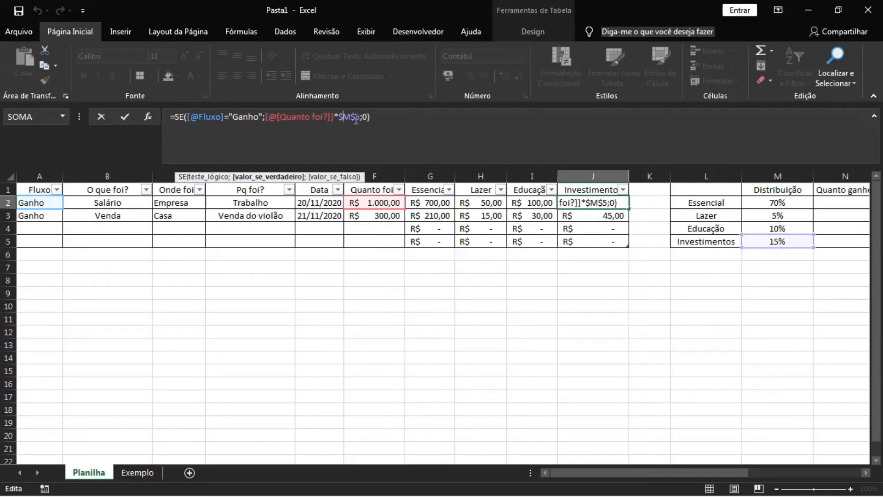
key(Return)
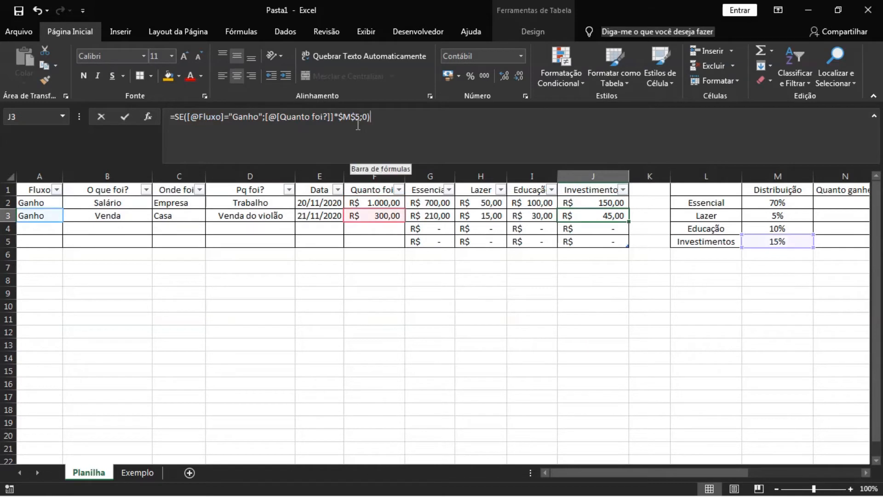
Step: Check the absolute reference to the Investimentos share in the J3 formula and view the Distribuição table
click(358, 125)
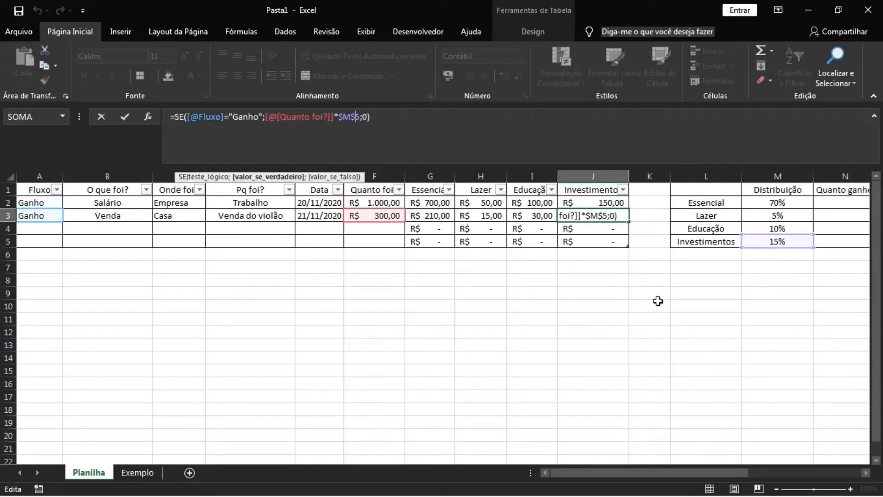
key(Return)
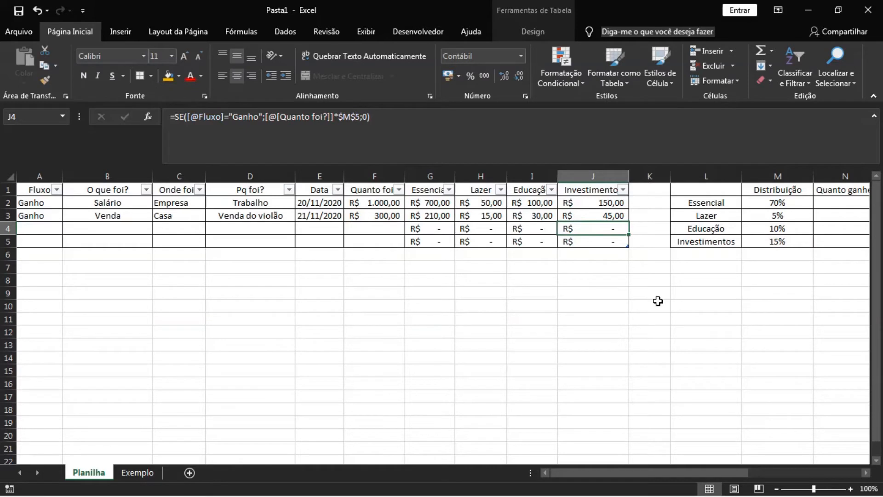
drag(780, 272, 499, 282)
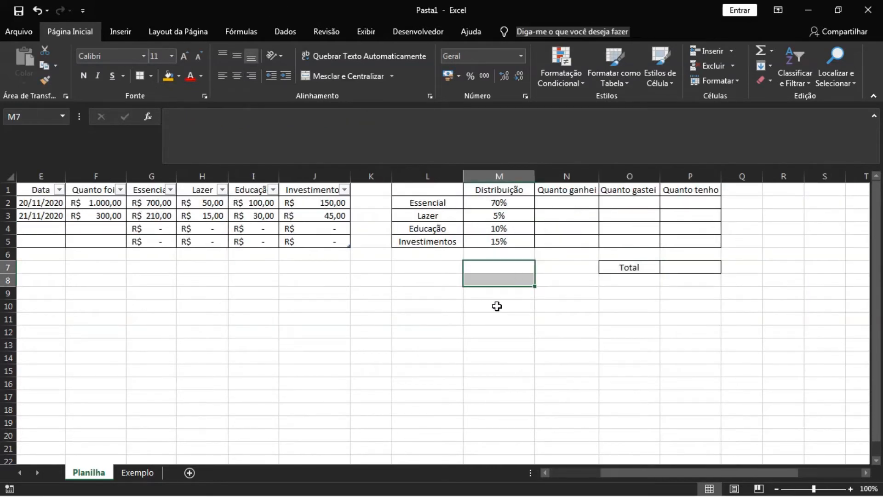
click(497, 319)
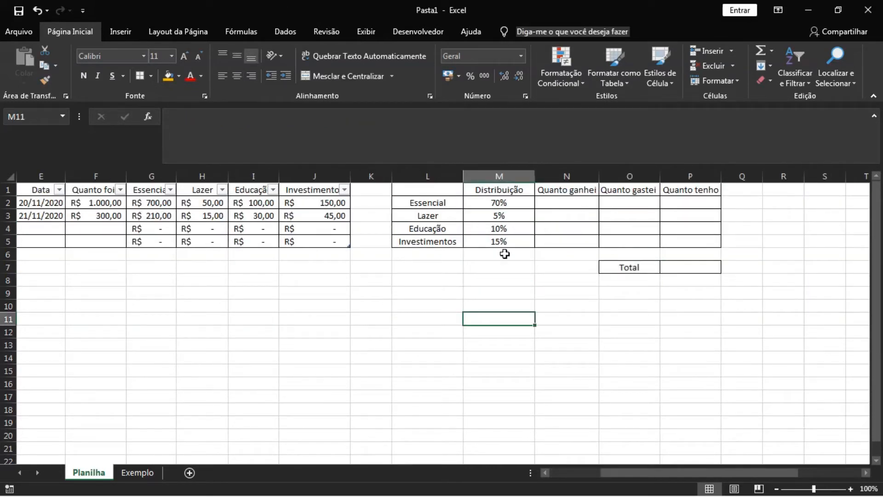
Step: Set the Essencial share in the Distribuição column to 65%
click(511, 205)
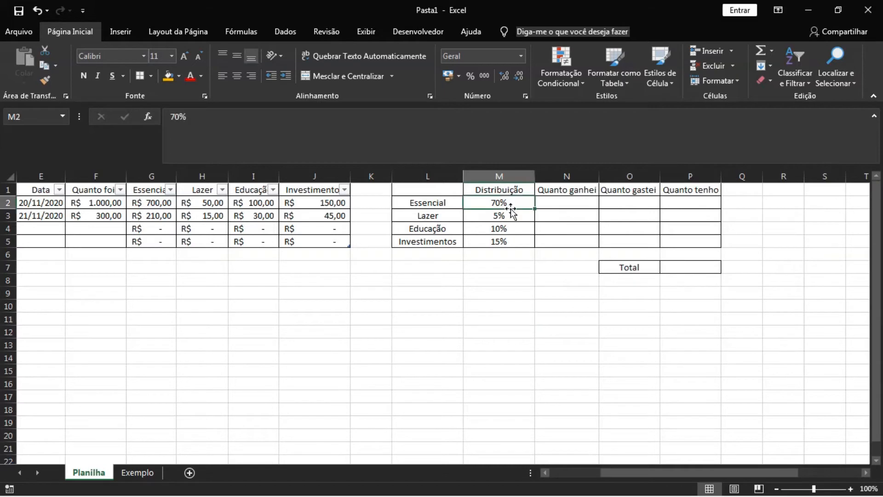
click(177, 118)
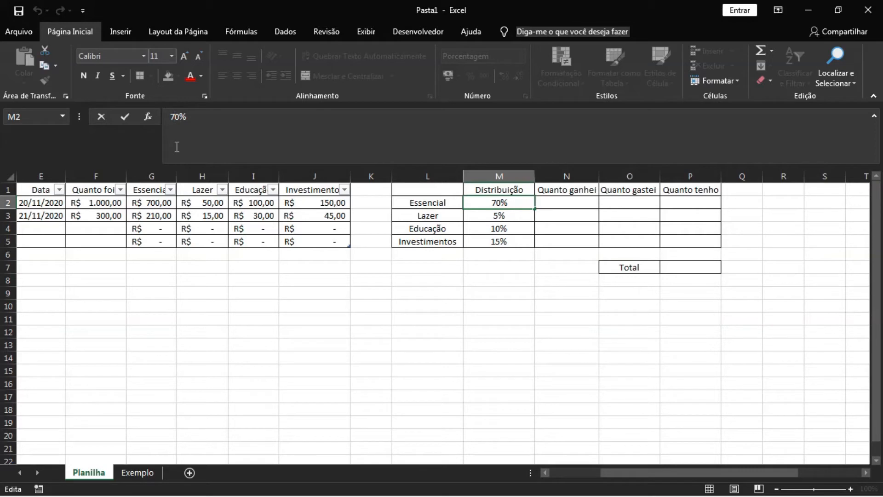
key(BackSpace)
key(BackSpace)
text(65)
key(Return)
Step: Set the Investimentos share in the Distribuição column to 20%
key(Down)
key(Down)
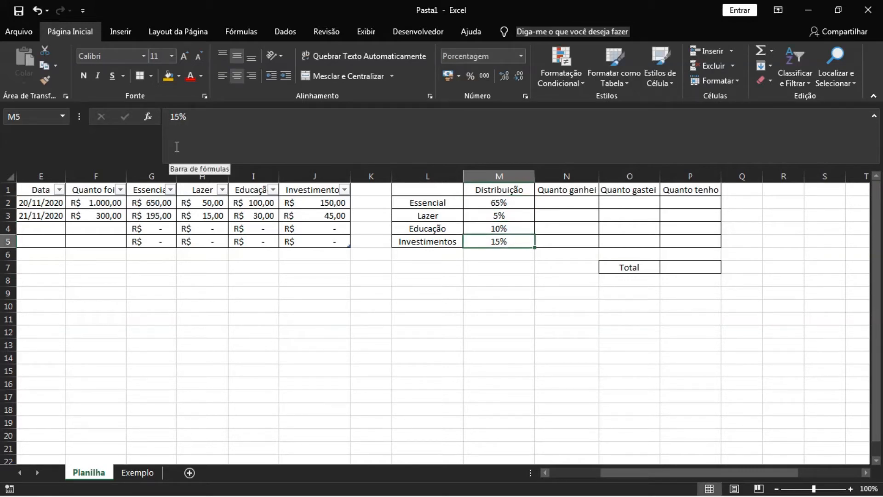
text(20)
key(Return)
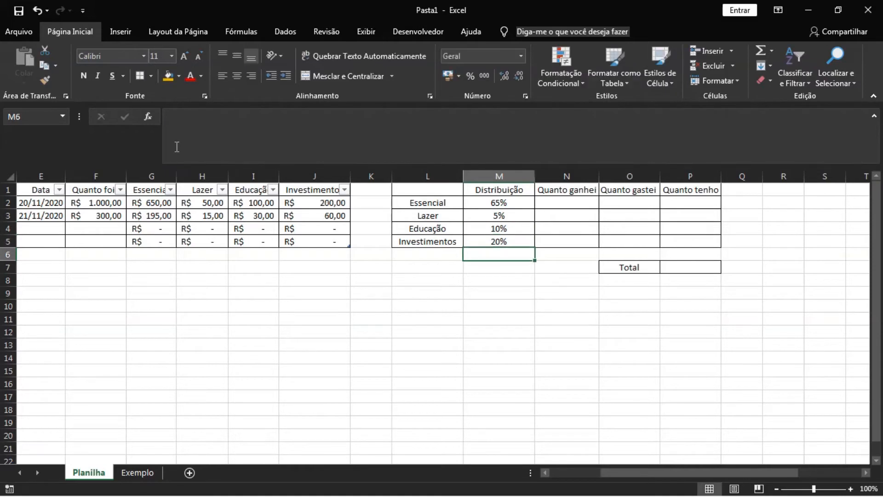
Step: Compare the Distribuição percentages with the Essencial, Lazer, Educação and Investimentos amounts in the transaction rows
click(499, 242)
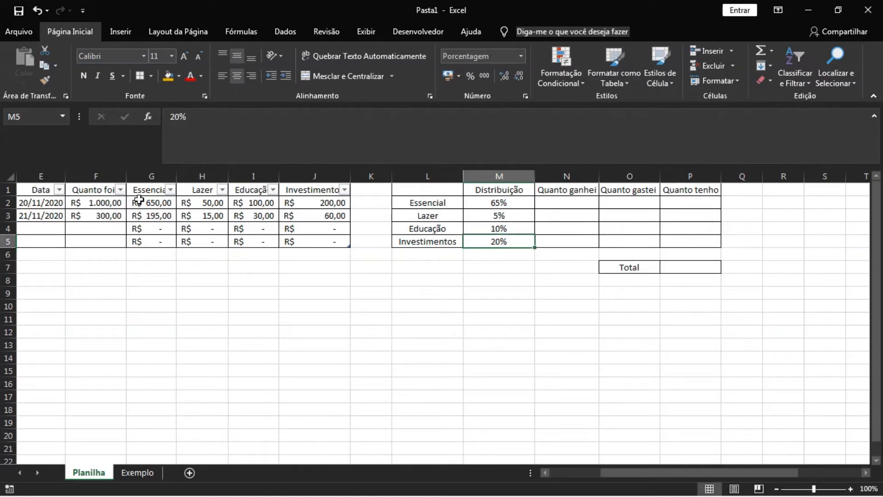
drag(139, 201, 312, 216)
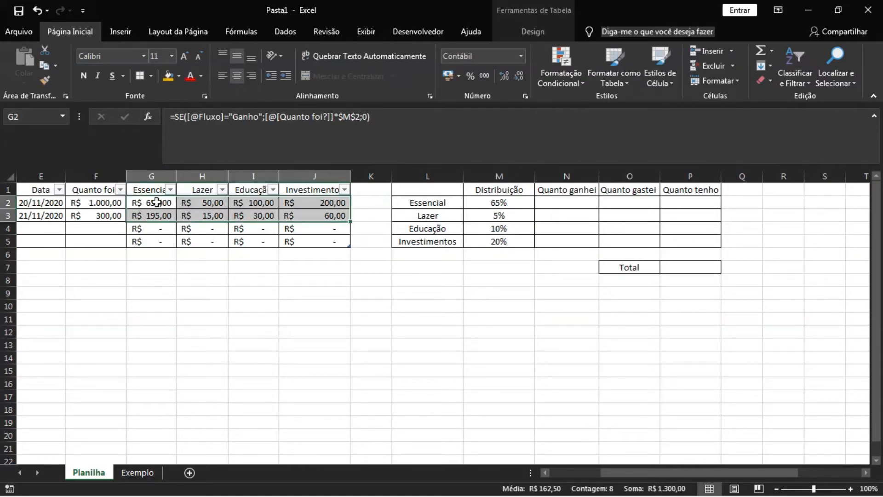
drag(158, 201, 307, 216)
drag(499, 204, 501, 239)
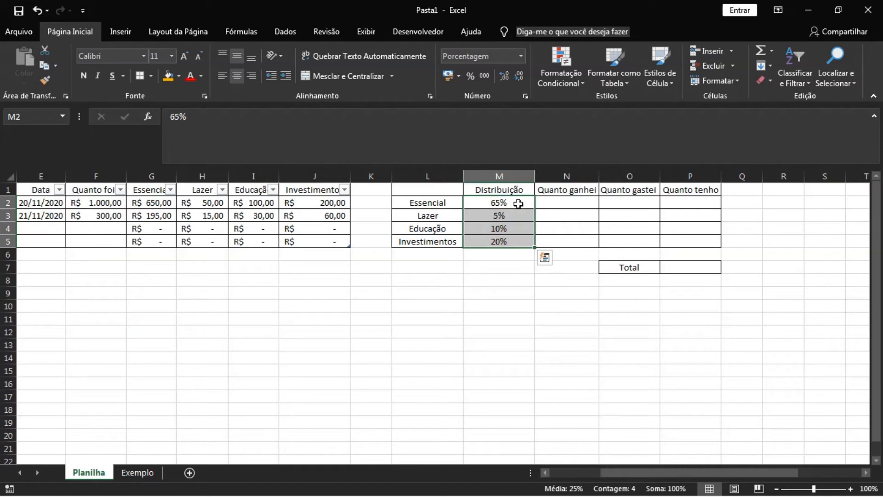
drag(518, 203, 515, 243)
click(314, 215)
drag(319, 201, 297, 240)
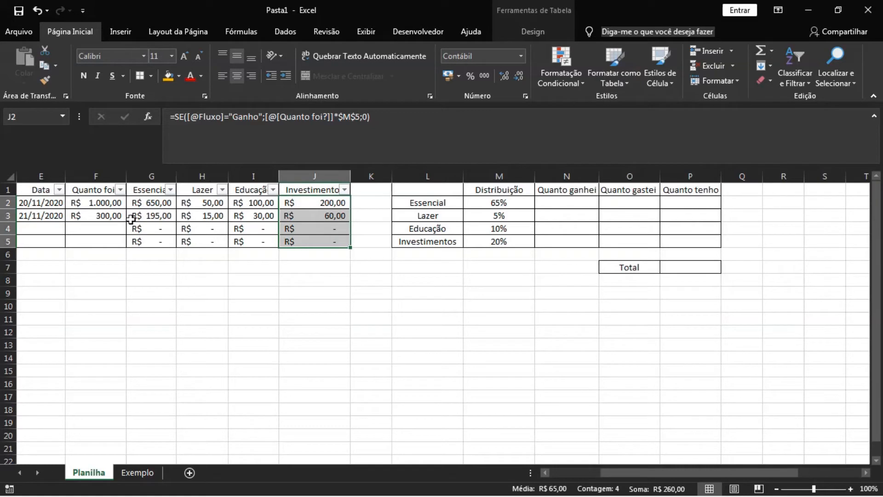
drag(522, 201, 500, 240)
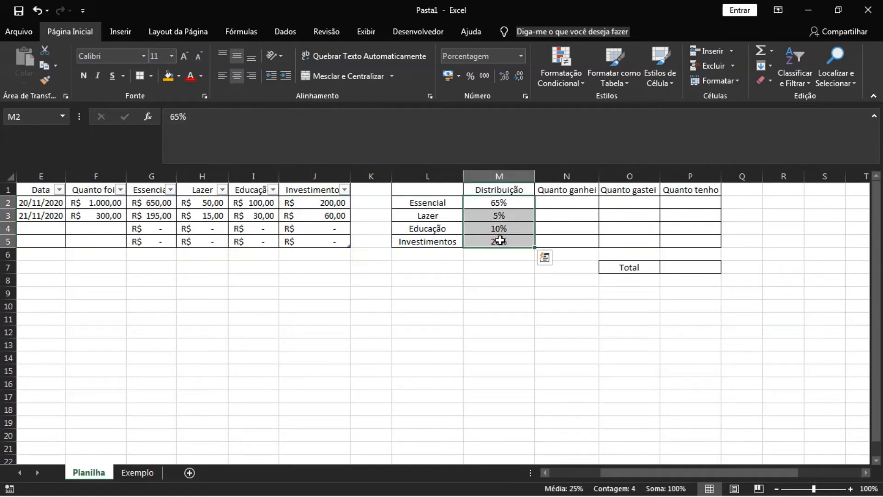
mouse_move(370, 1)
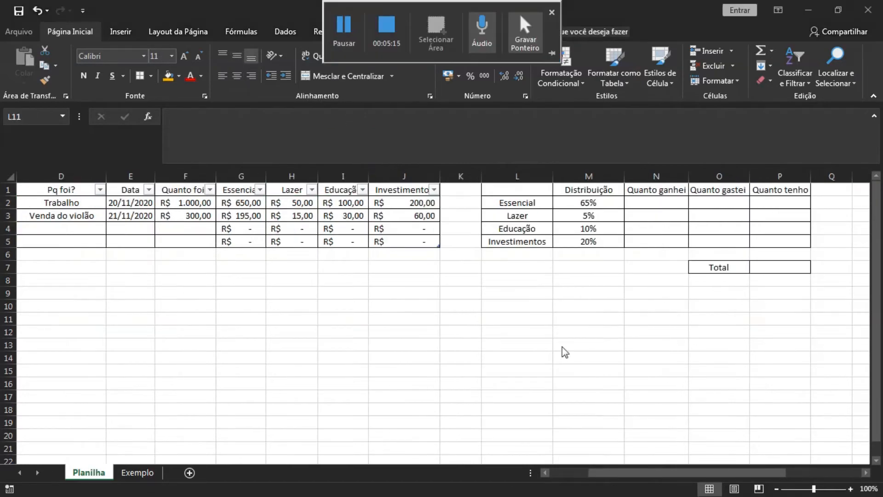
drag(623, 471, 578, 473)
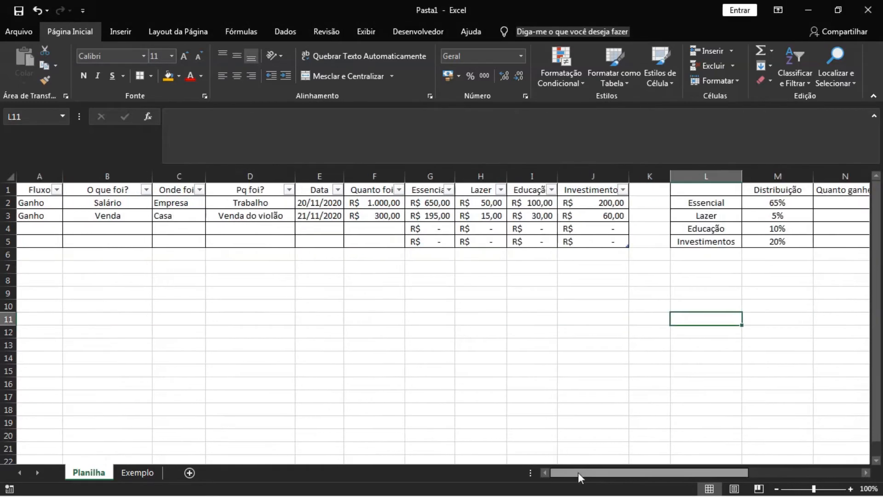
drag(592, 201, 41, 217)
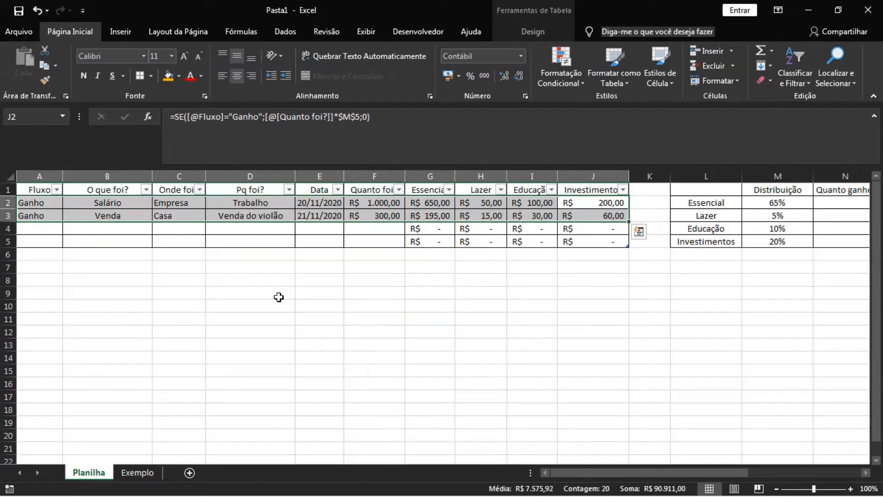
Step: Total the transaction table's Essencial column in Quanto ganhei cell N2 with =SOMA(Tabela2[Essencial])
drag(587, 471, 637, 472)
click(544, 203)
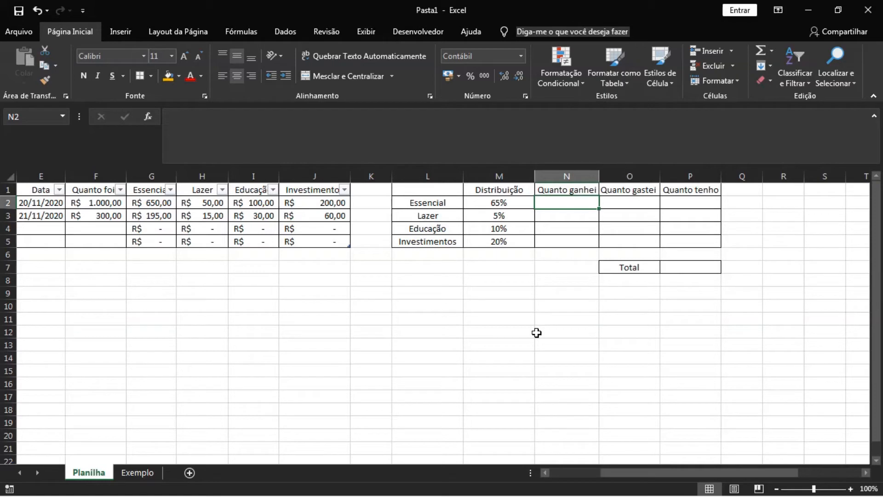
drag(575, 205, 561, 241)
click(569, 199)
text(=)
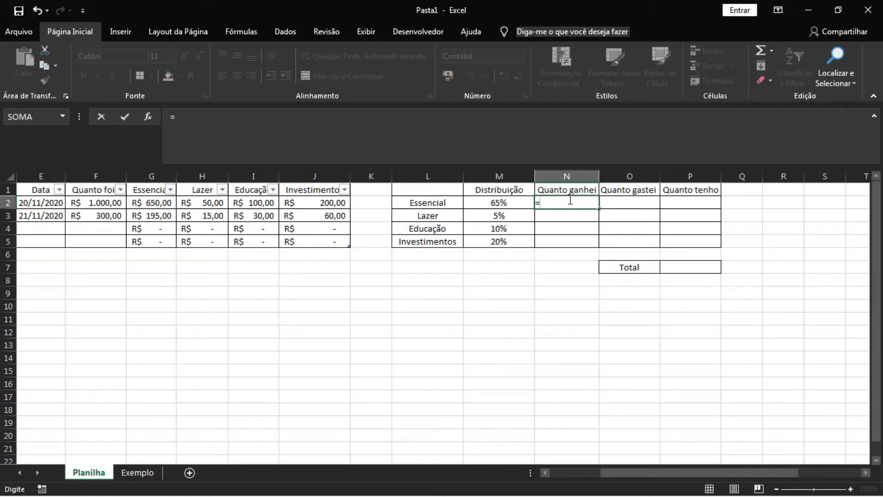
text(soma)
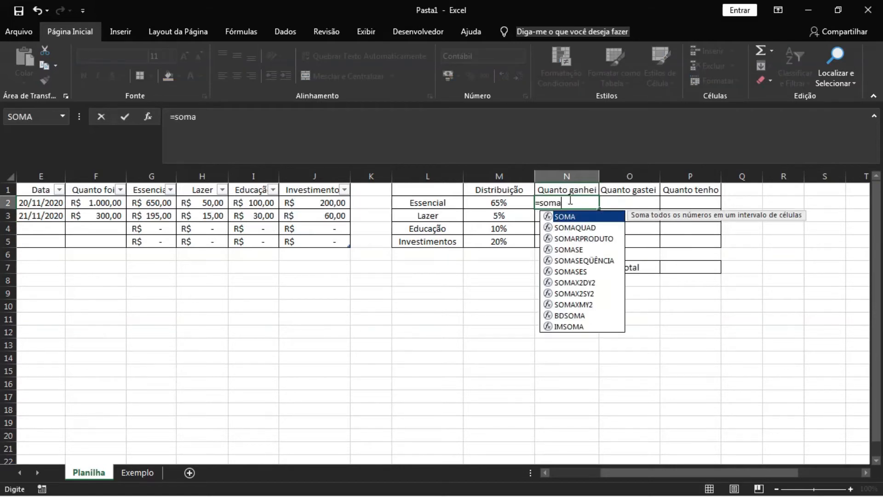
text(()
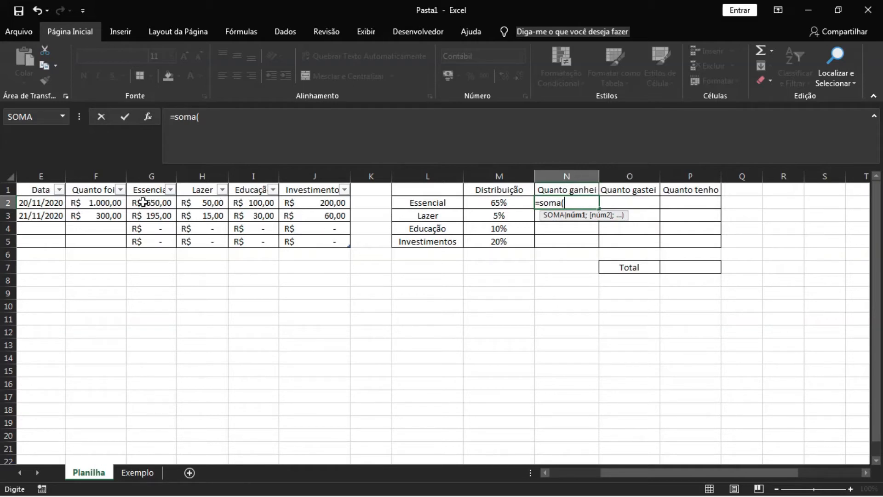
drag(148, 203, 147, 237)
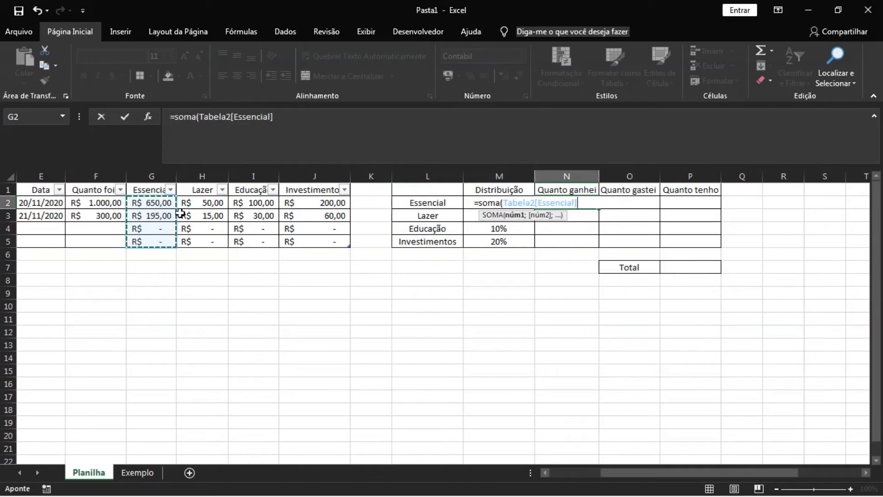
text()_)
key(Return)
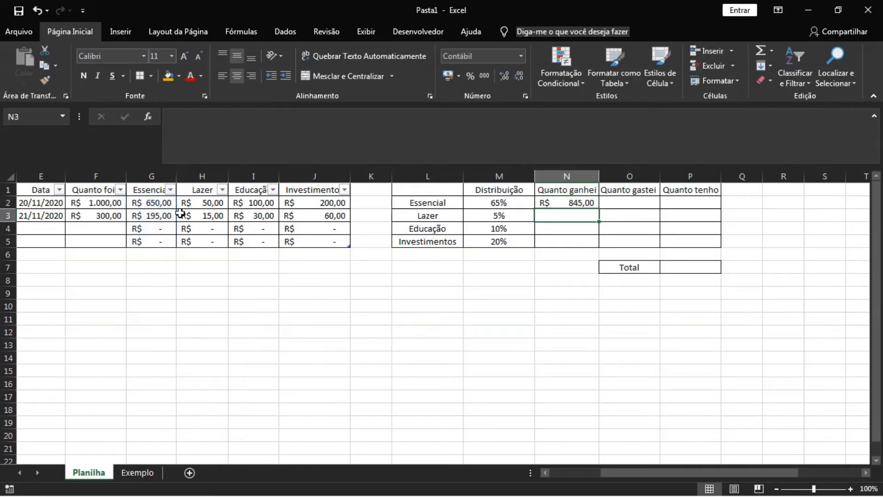
Step: Total the transaction table's Lazer column in Quanto ganhei cell N3 with =SOMA(Tabela2[Lazer])
click(576, 203)
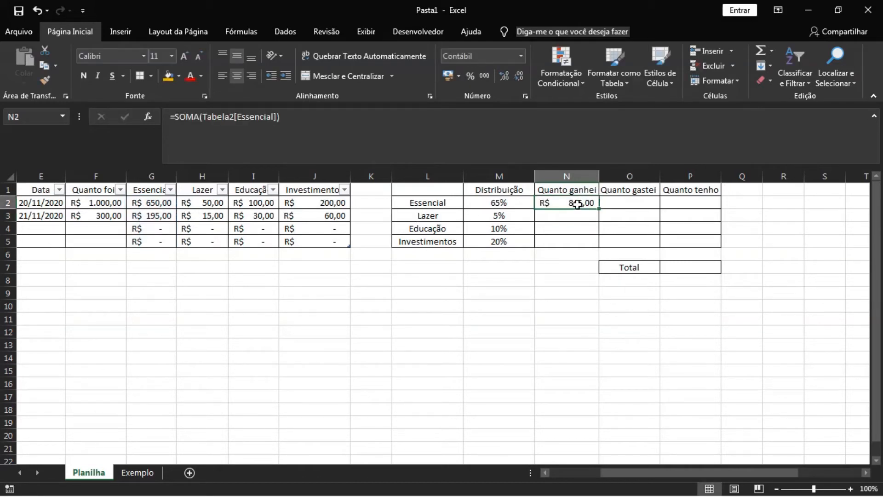
click(640, 202)
click(575, 216)
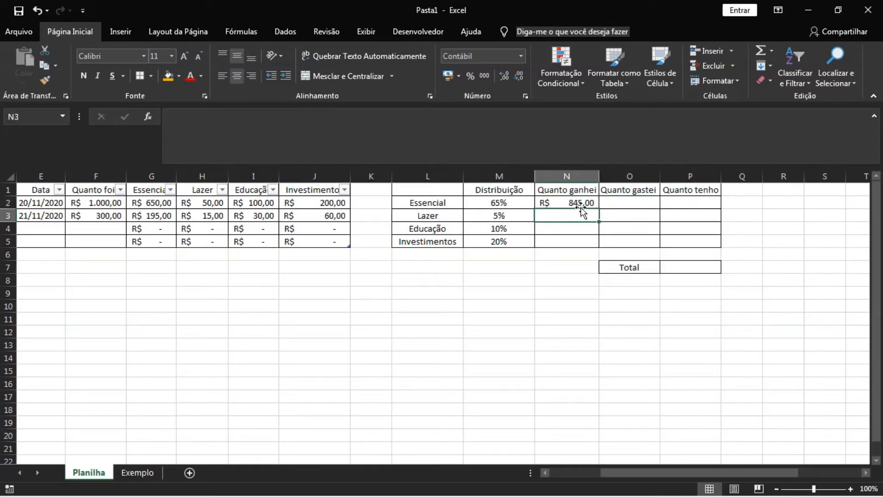
text(=)
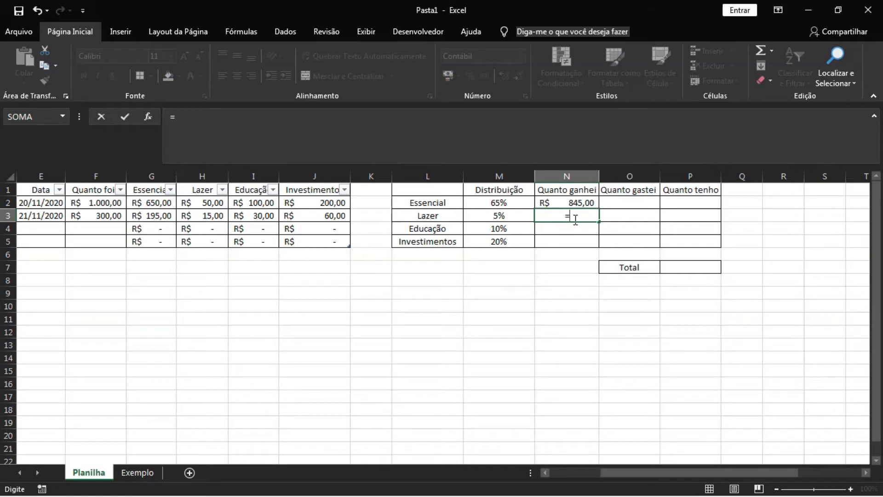
text(soma*()
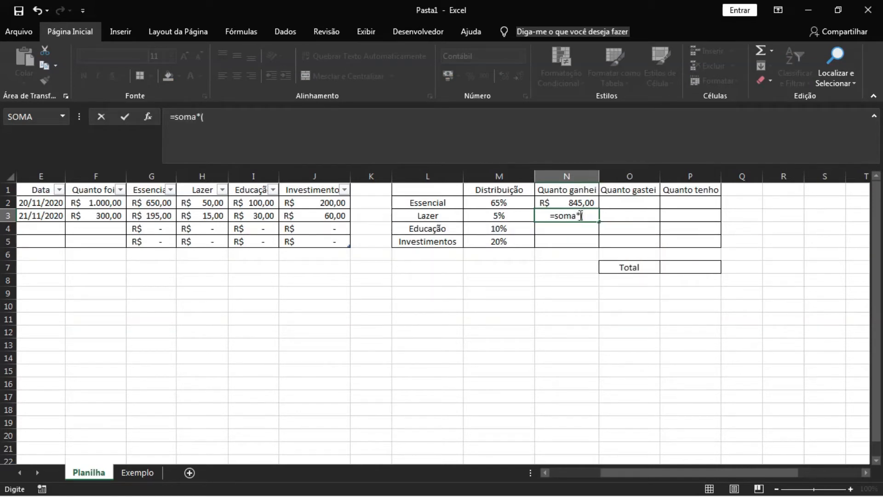
click(581, 215)
key(BackSpace)
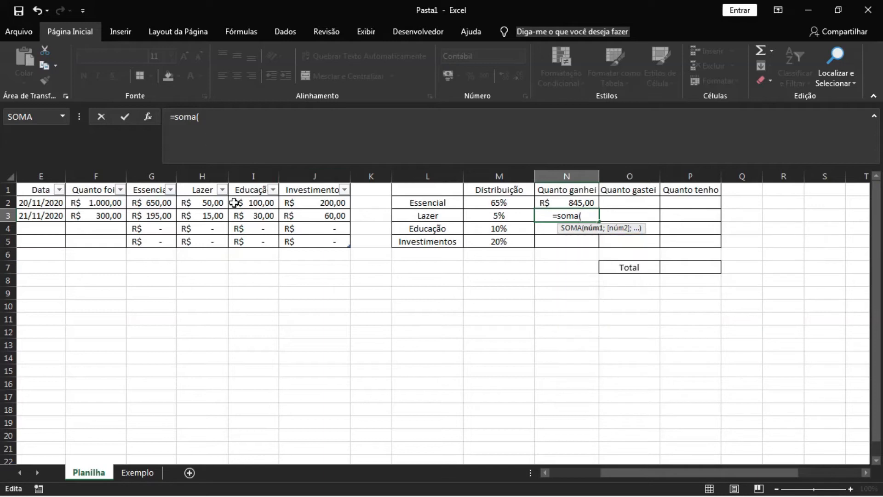
drag(215, 203, 217, 242)
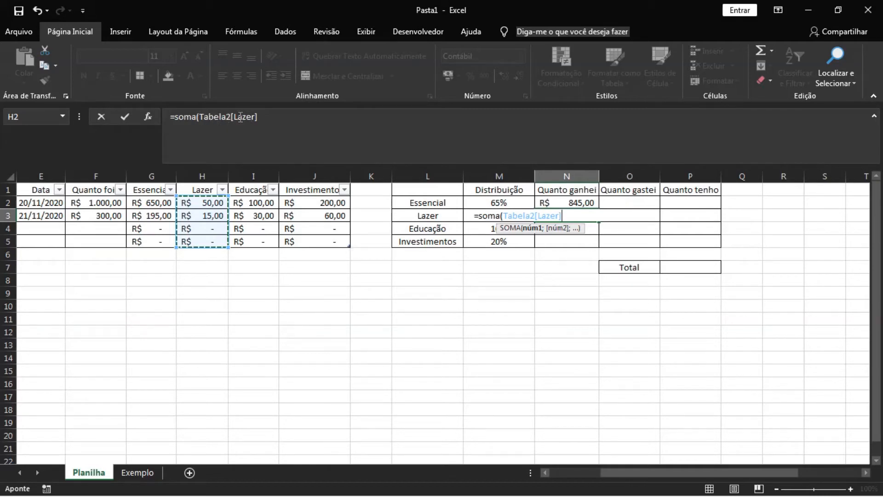
click(282, 119)
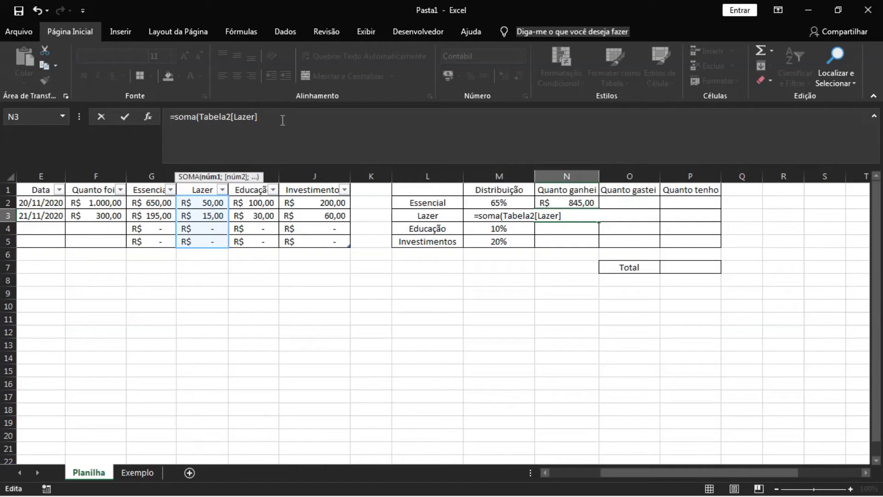
text())
key(Return)
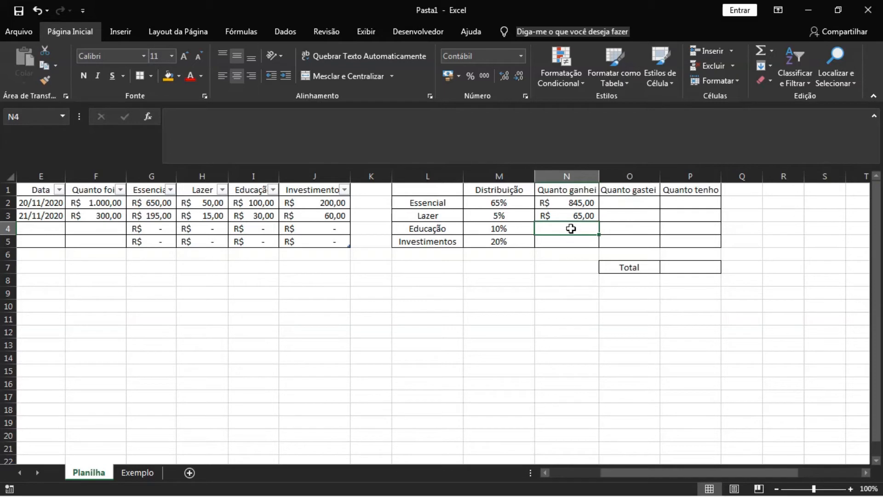
Step: Total the transaction table's Educação column in Quanto ganhei cell N4 with =SOMA(Tabela2[Educação])
text(=soma()
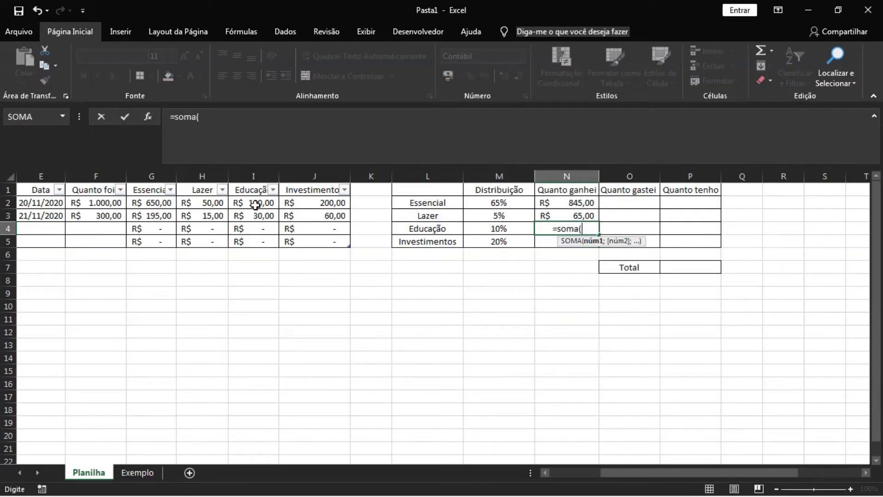
drag(257, 205, 256, 244)
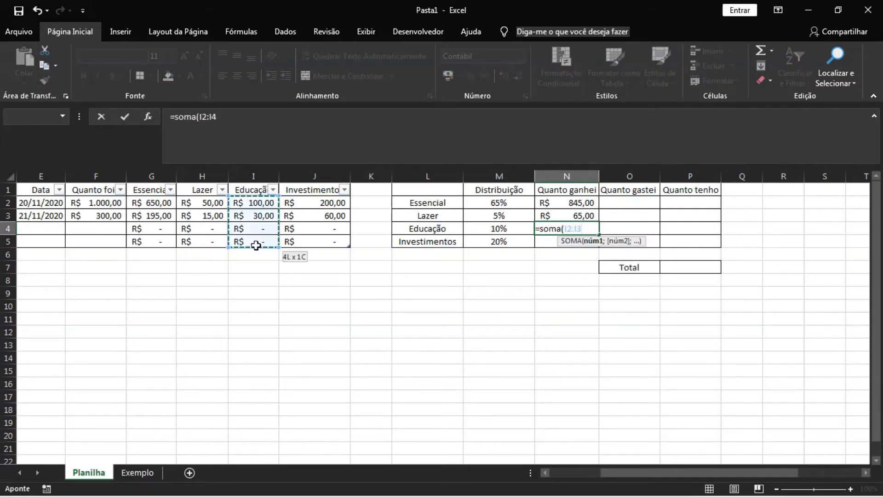
text())
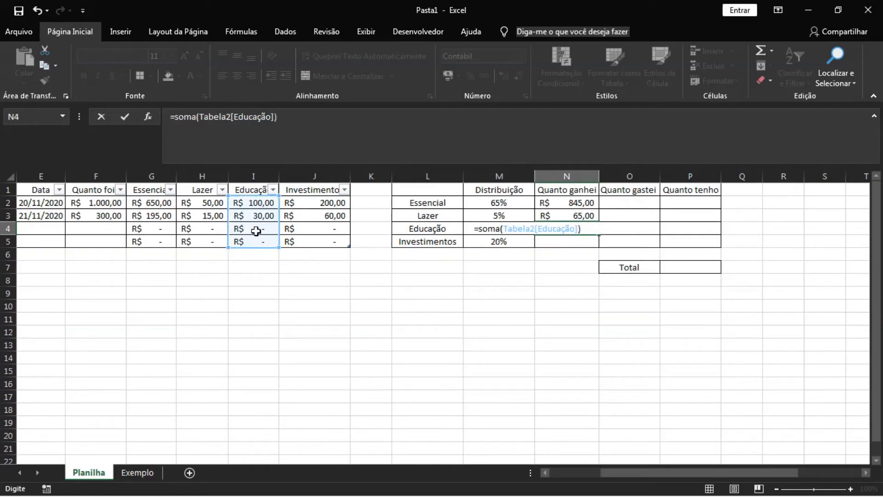
key(Return)
Step: Total the transaction table's Investimentos column in Quanto ganhei cell N5 with =SOMA(Tabela2[Investimentos])
text(=)
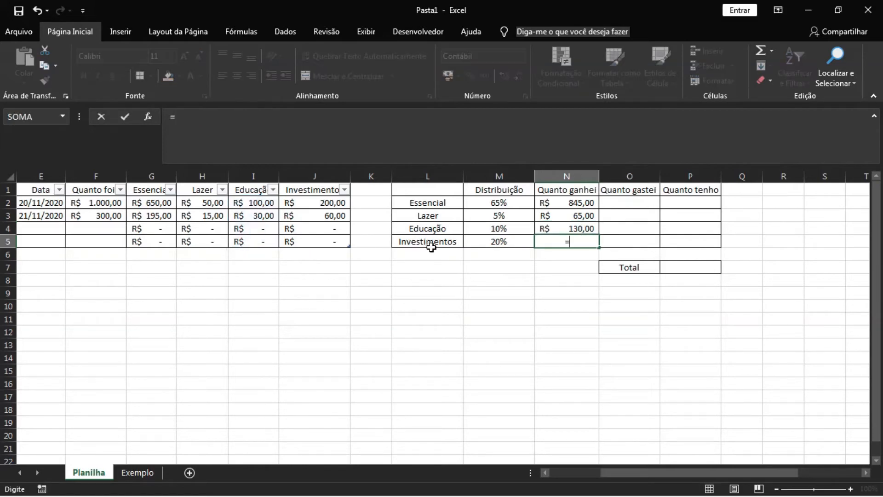
text(soma()
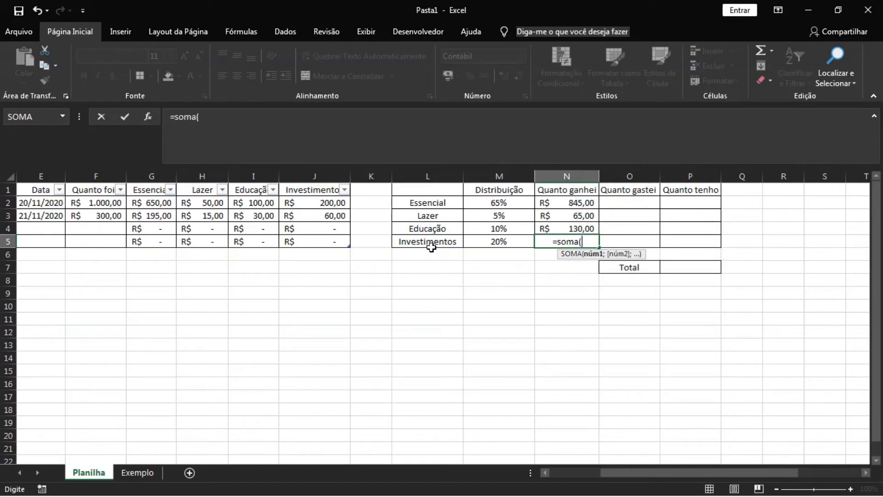
drag(301, 201, 307, 240)
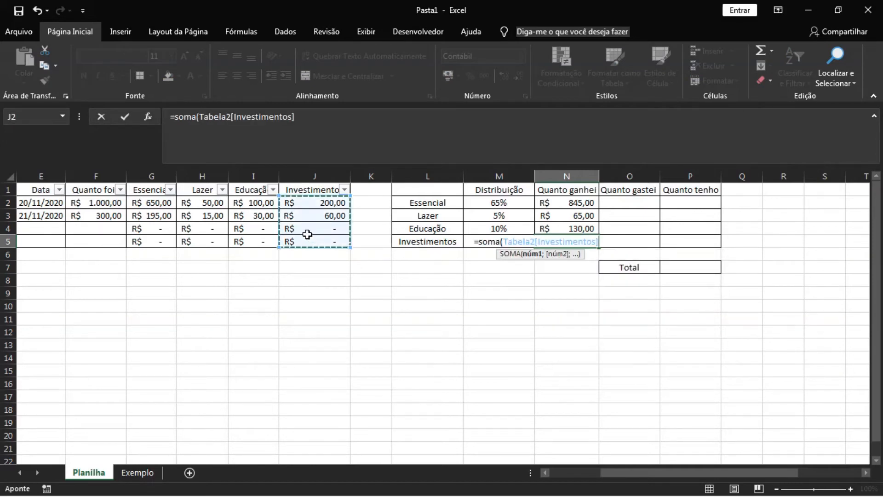
text())
key(Return)
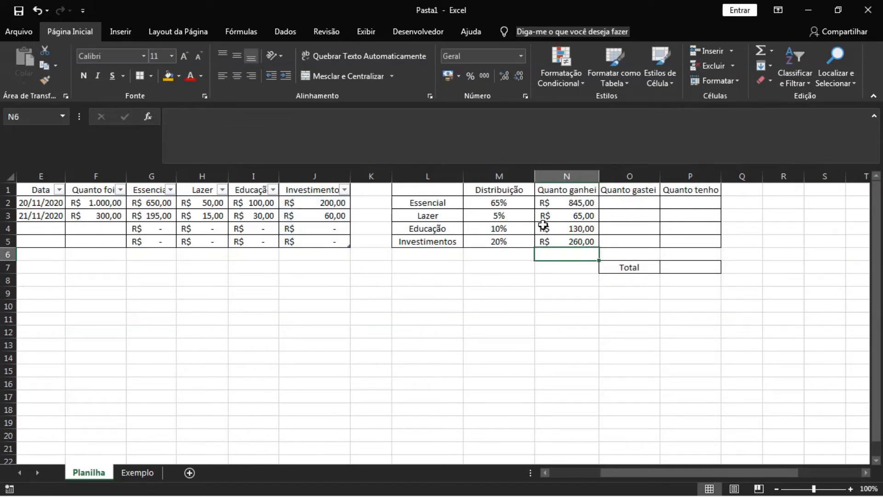
Step: Compare the Quanto ganhei and Quanto gastei columns of the summary with the Fluxo and Quanto foi? columns of the transaction table
drag(583, 202, 437, 230)
drag(426, 200, 577, 205)
drag(435, 217, 577, 216)
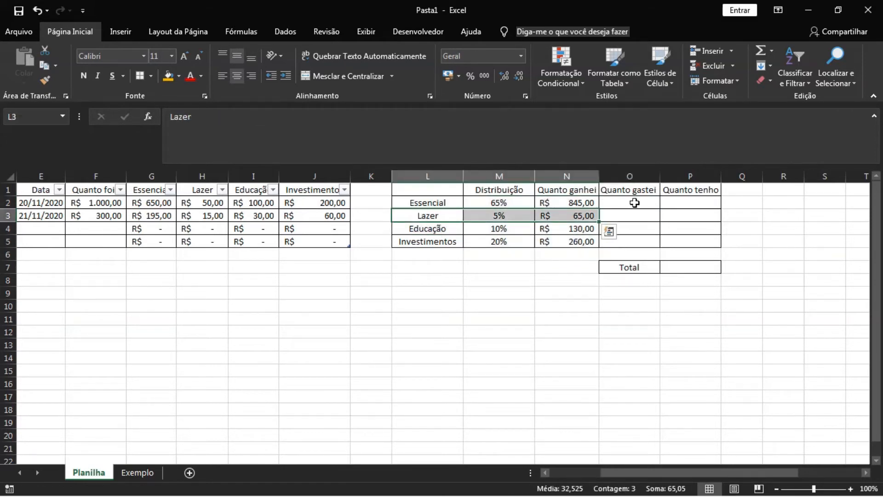
drag(634, 202, 634, 239)
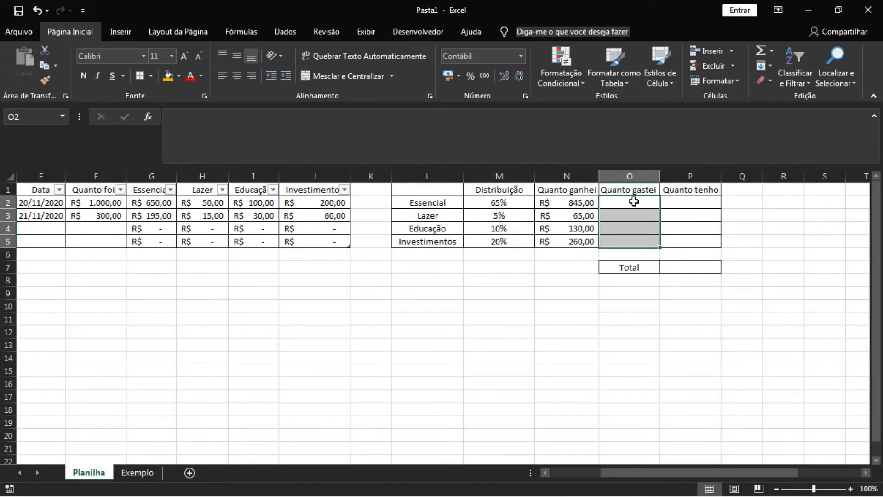
click(634, 201)
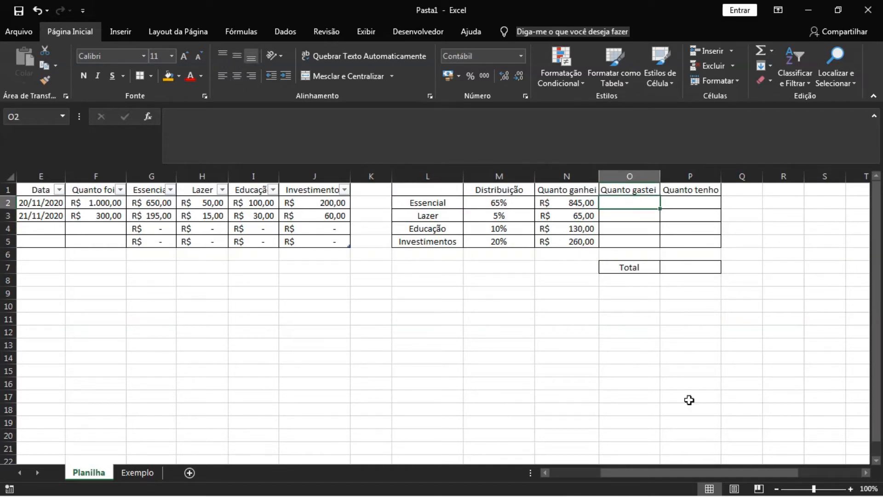
drag(655, 471, 631, 470)
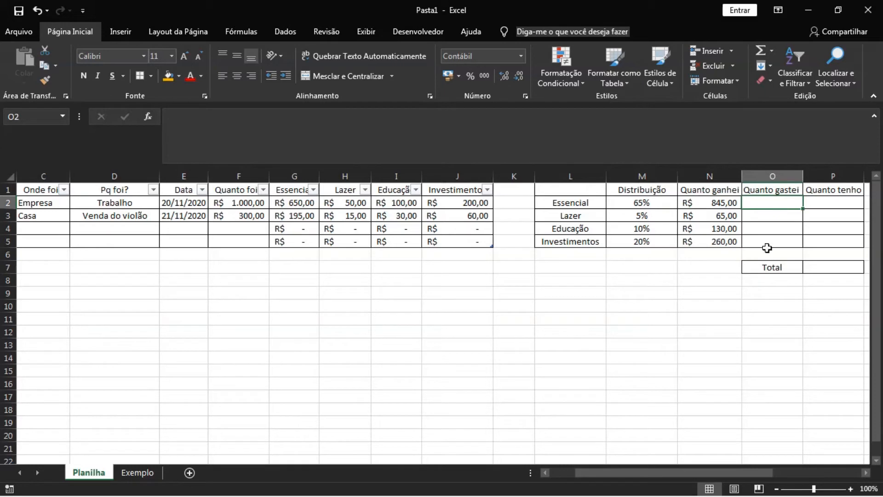
drag(610, 478, 558, 478)
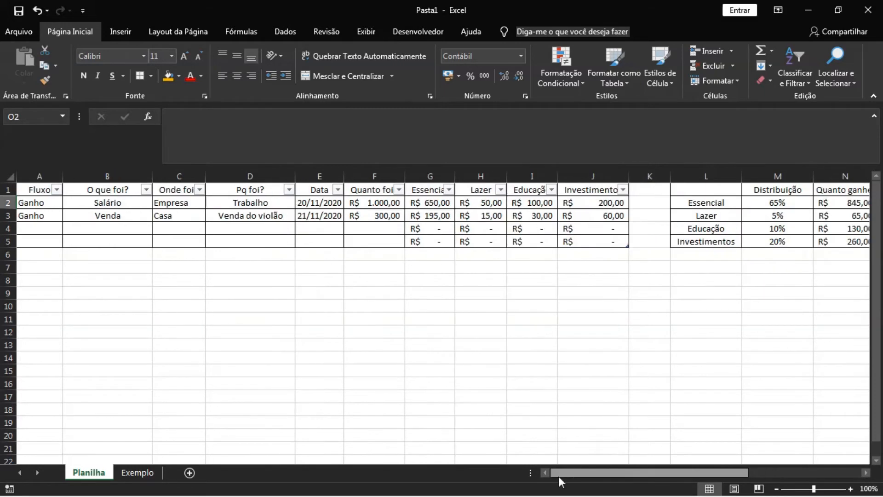
drag(37, 202, 37, 216)
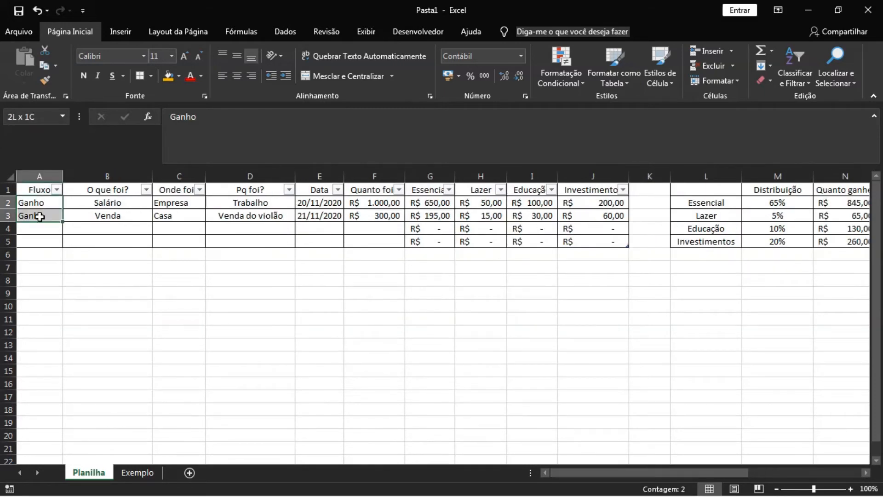
click(37, 227)
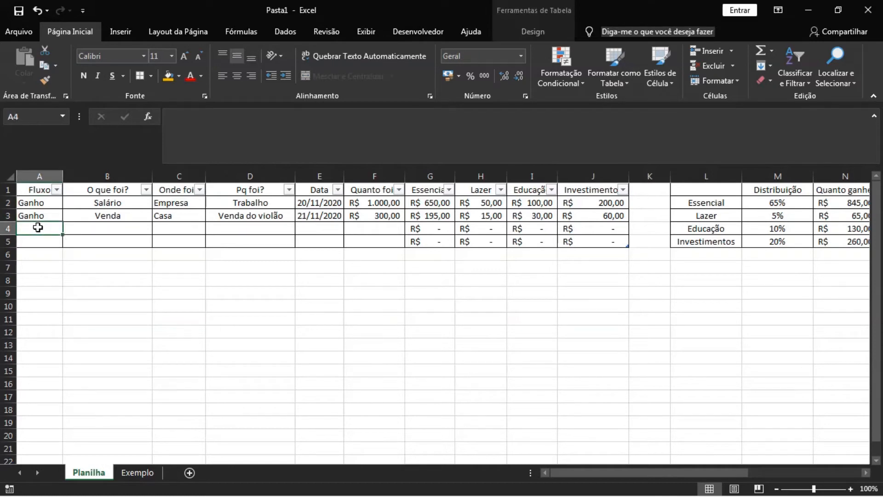
click(376, 227)
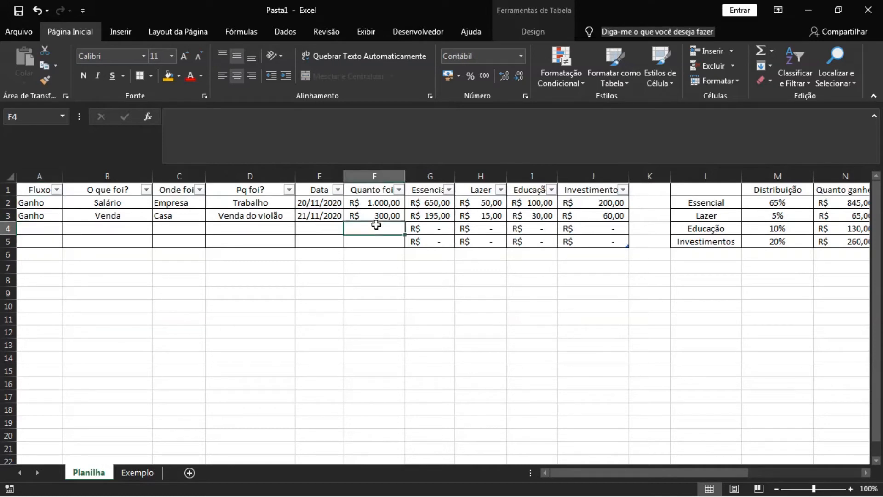
drag(653, 474, 670, 473)
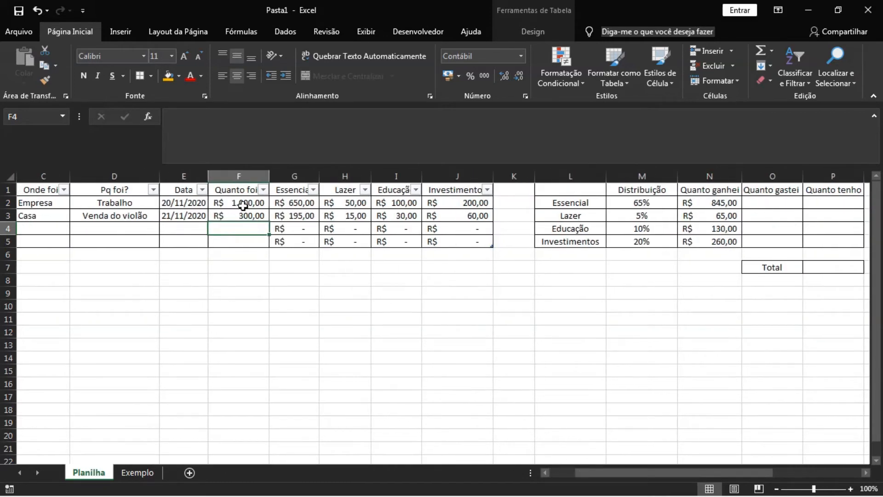
drag(240, 203, 235, 239)
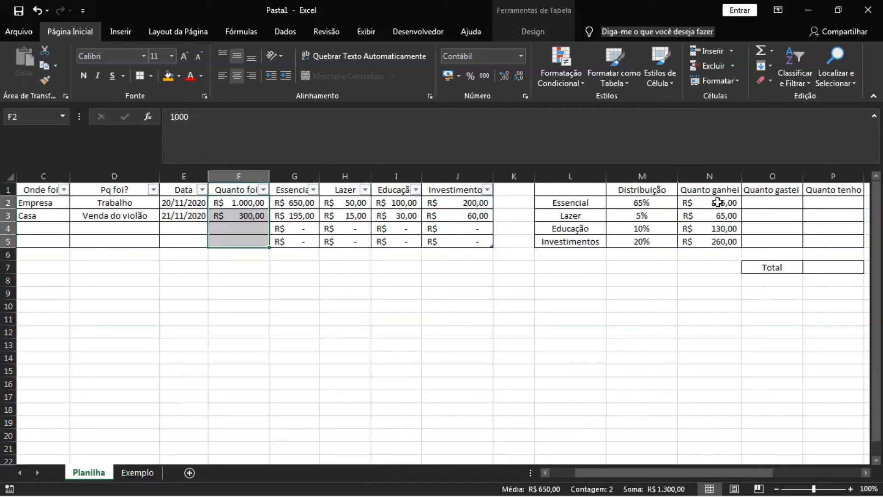
click(718, 203)
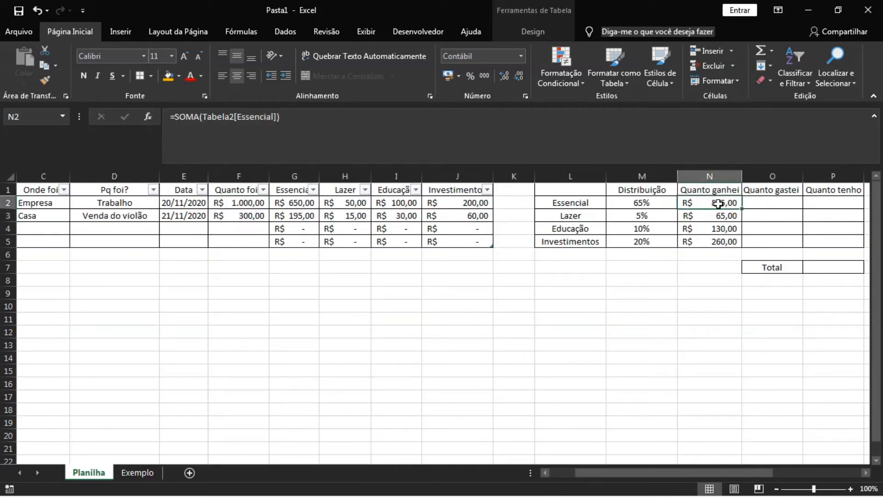
Step: Start a SOMASES formula in Quanto gastei cell O2 with Tabela2[Quanto foi?] as the sum range
click(769, 209)
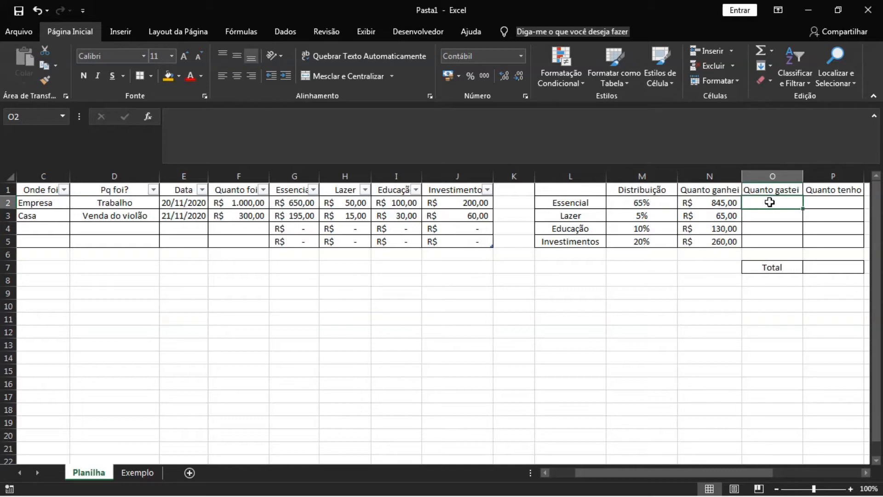
text(=)
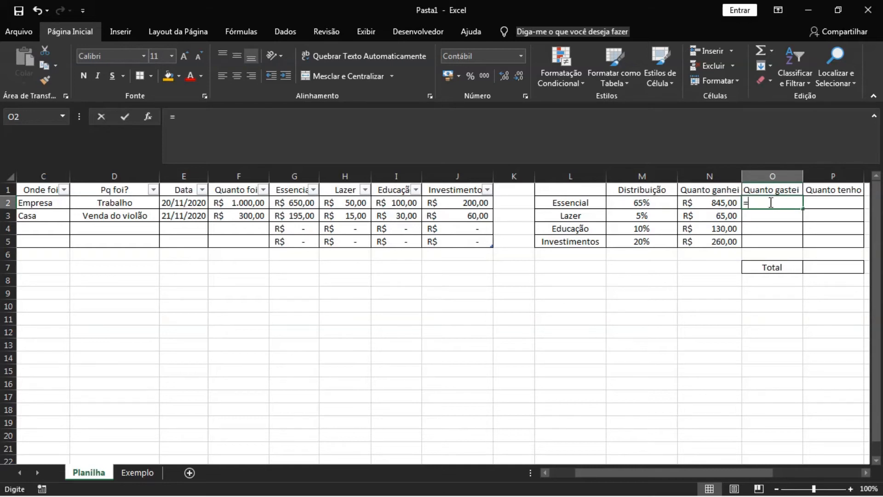
text(soma)
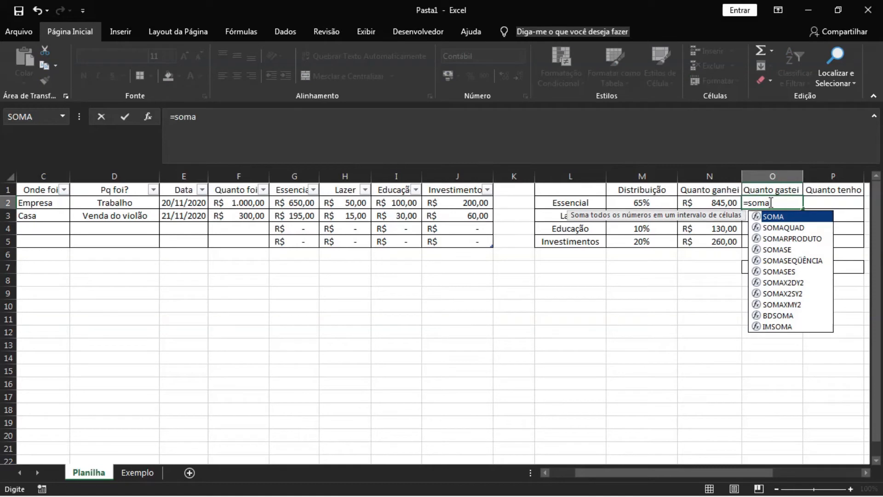
text(ses)
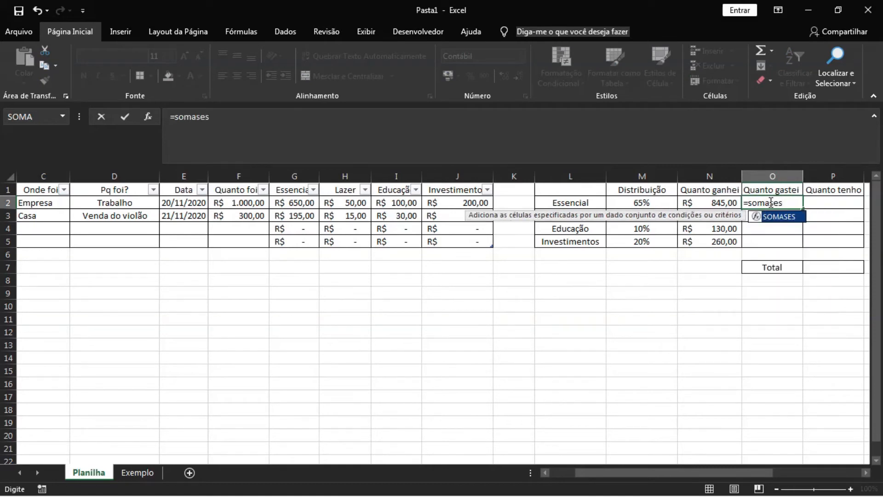
text(()
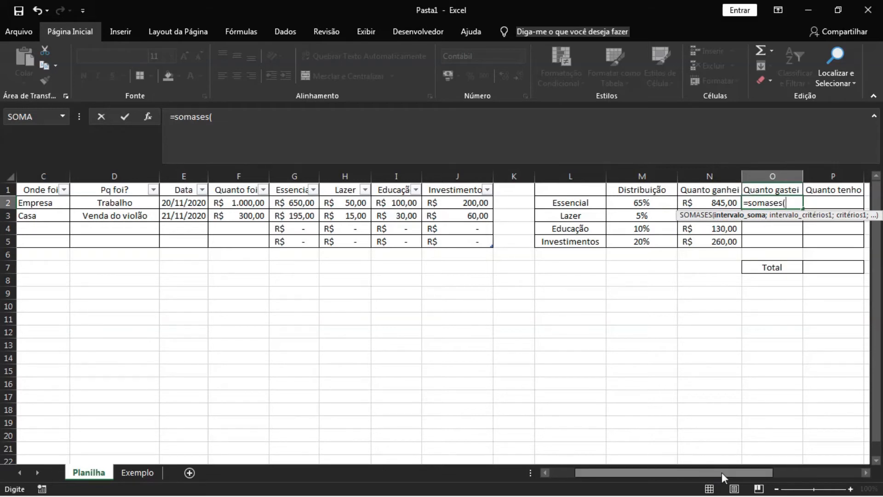
drag(722, 473, 738, 474)
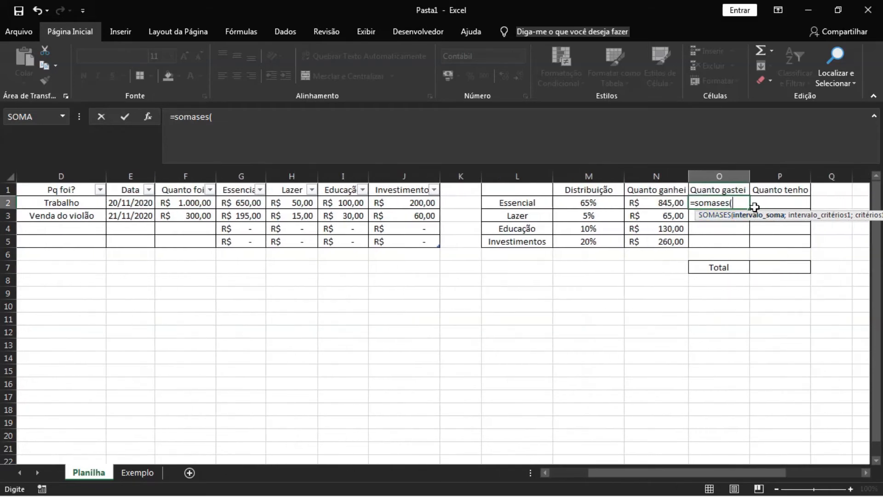
click(186, 206)
drag(191, 212, 192, 239)
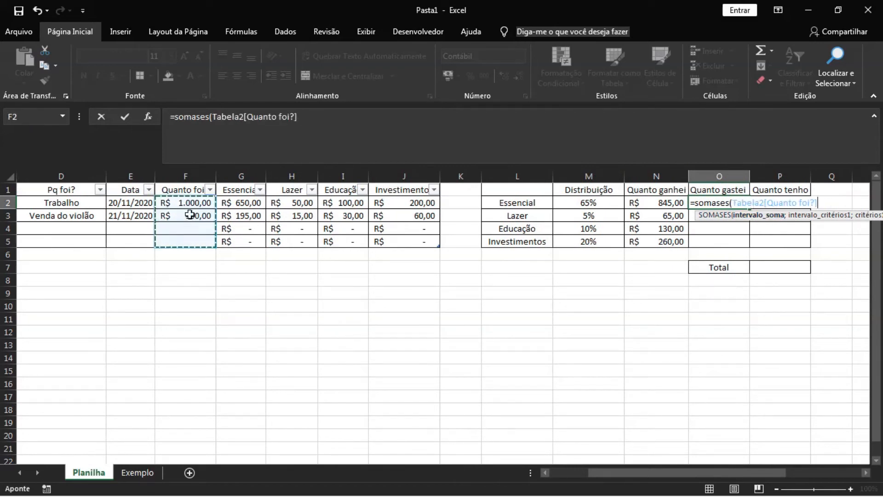
click(315, 119)
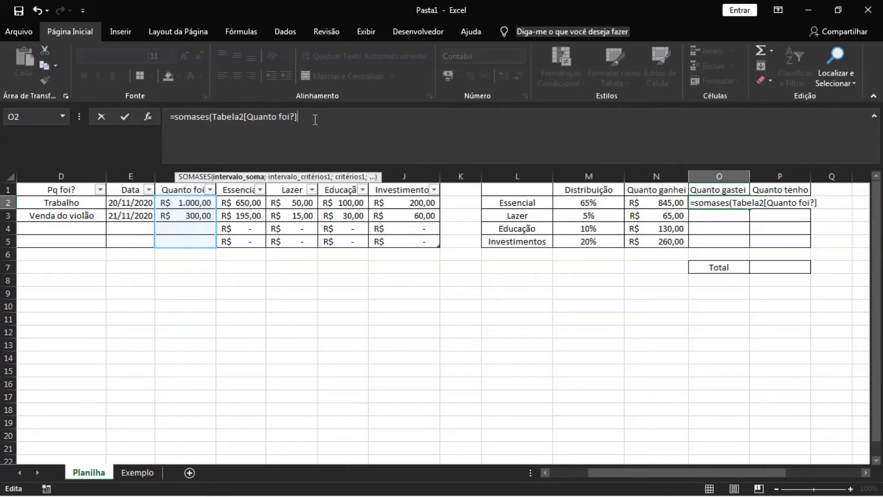
Step: Add the first SOMASES condition, matching Tabela2[O que foi?] against the Essencial label in L2
text(;)
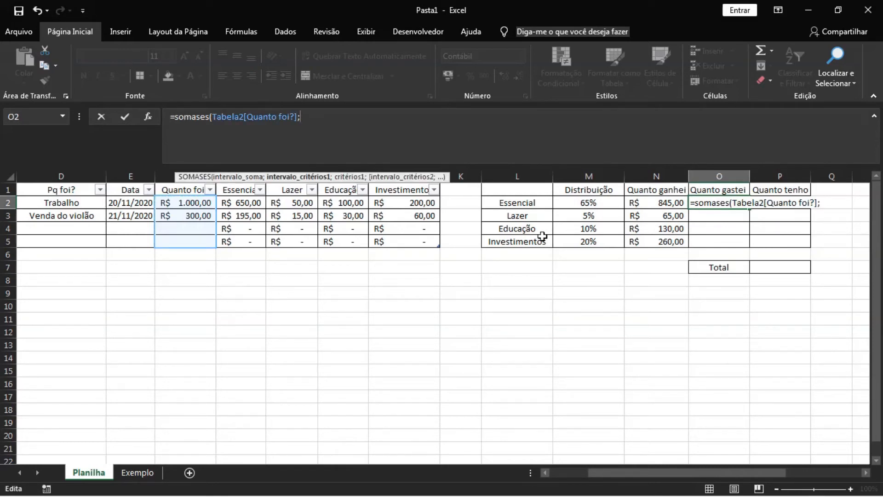
drag(647, 472, 595, 472)
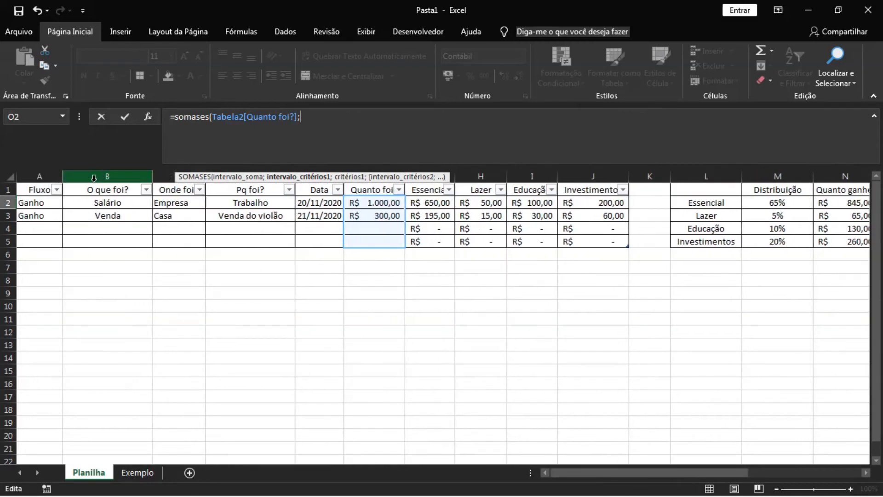
drag(112, 204, 112, 241)
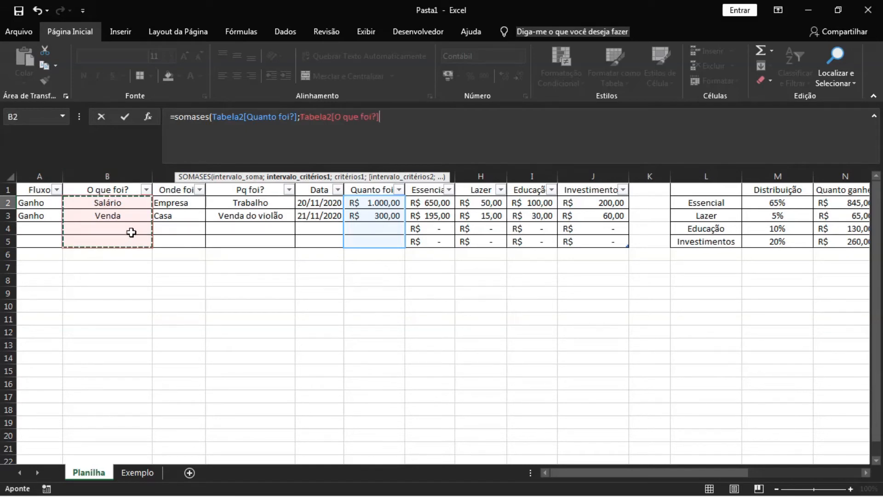
text(;)
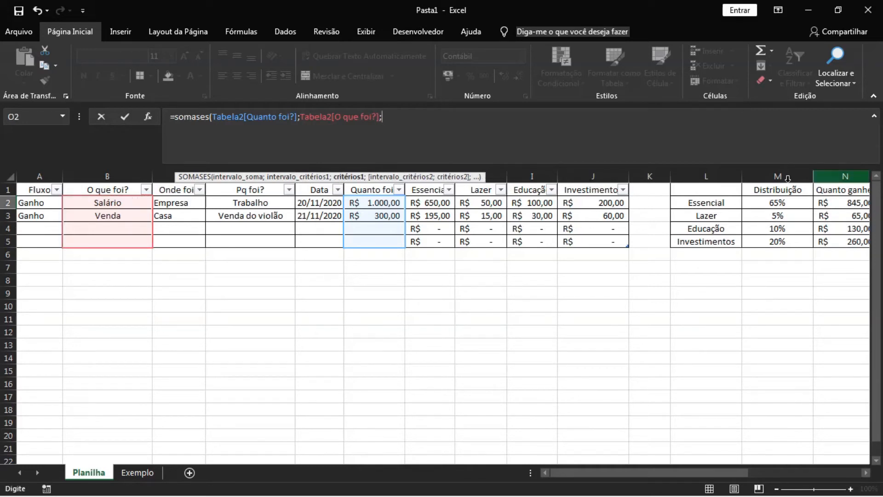
click(692, 202)
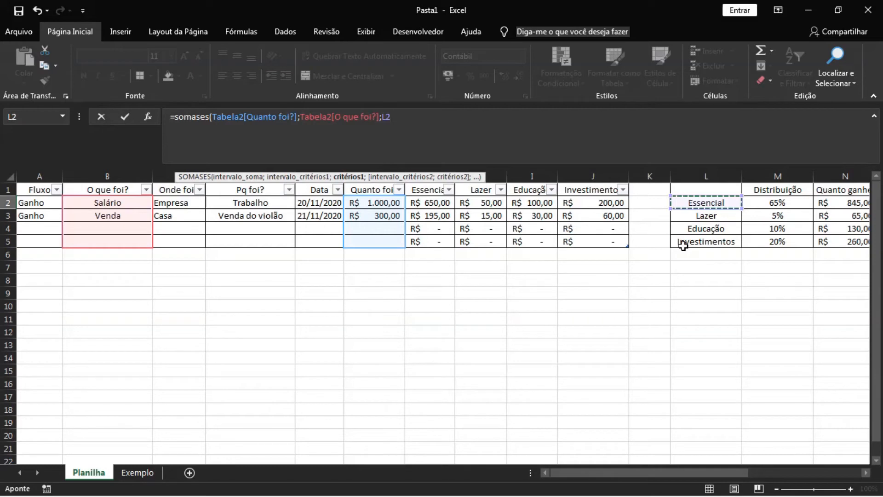
Step: Add the second SOMASES condition, Tabela2[Fluxo] equal to "Gasto", and close the formula's parenthesis
text(;)
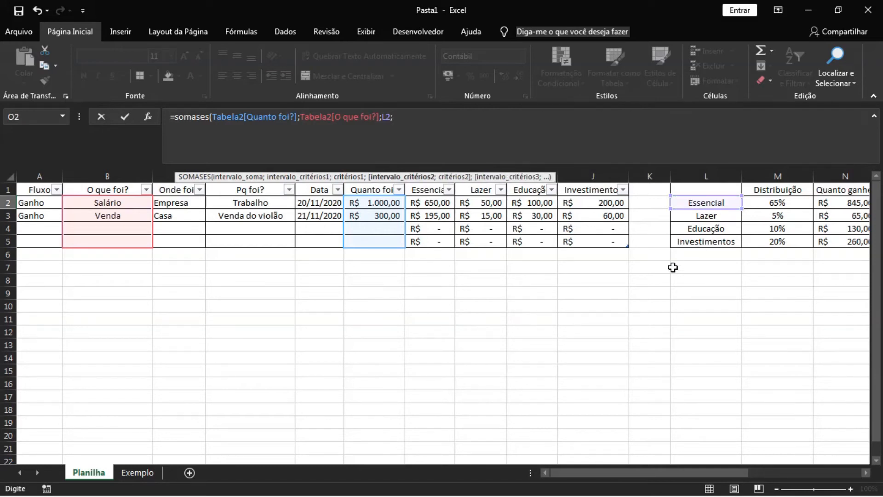
drag(39, 203, 40, 241)
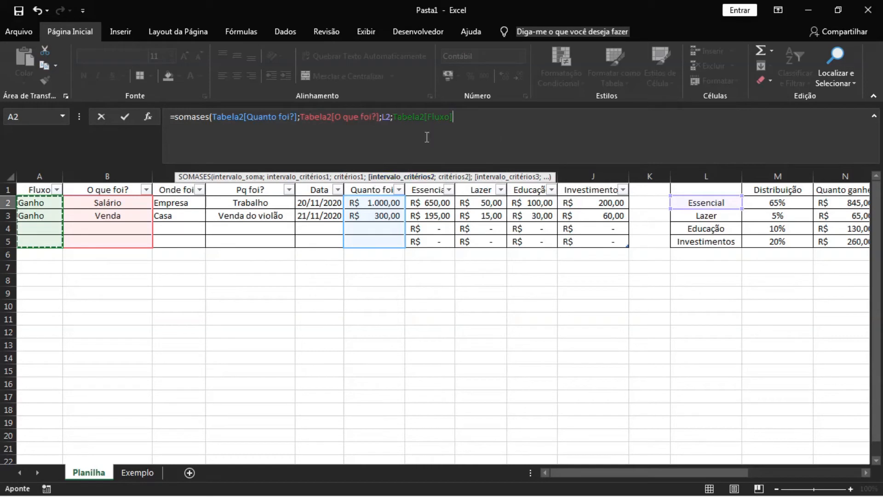
text(;"Gast)
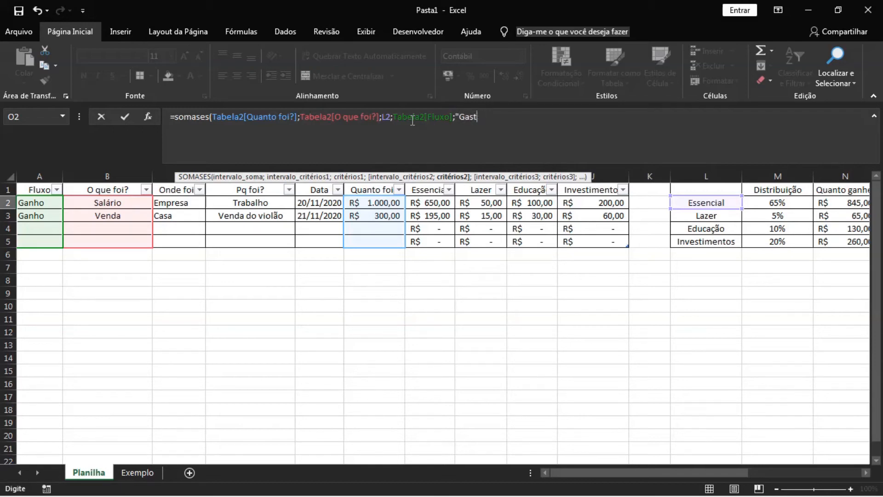
text(o"))
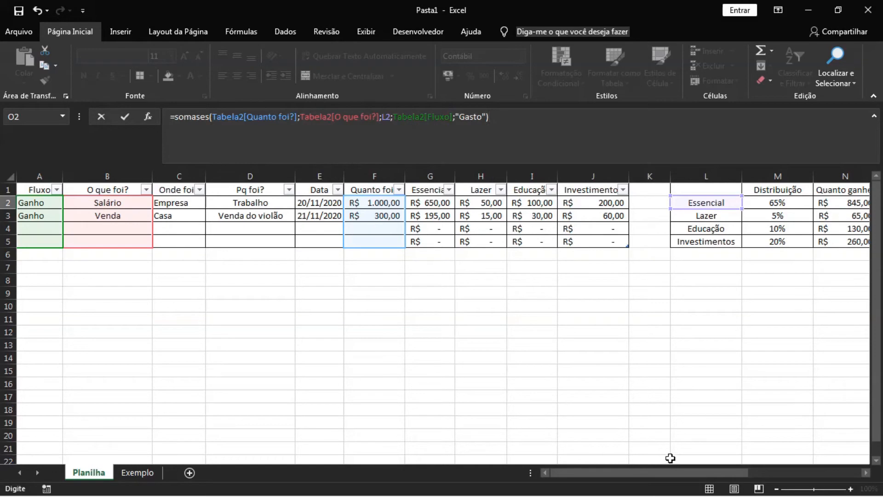
Step: Examine the sum range and both condition ranges of the SOMASES formula in O2 against the transaction table's columns
drag(627, 481, 631, 435)
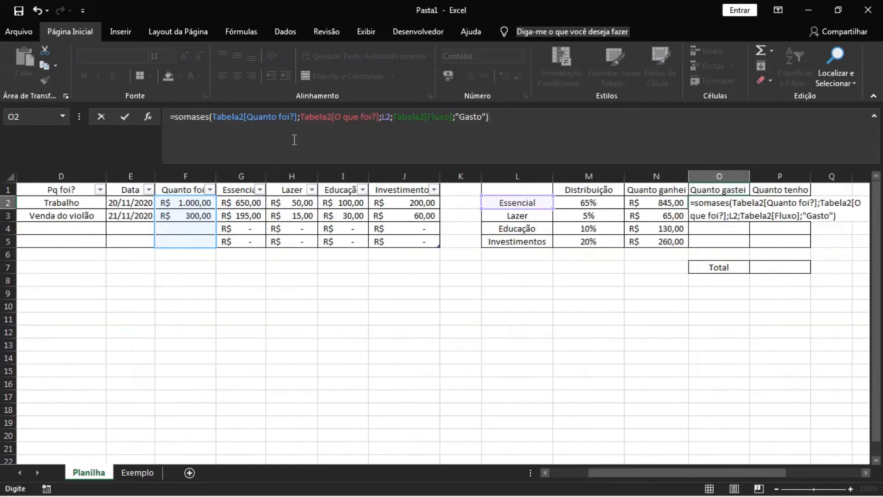
click(228, 116)
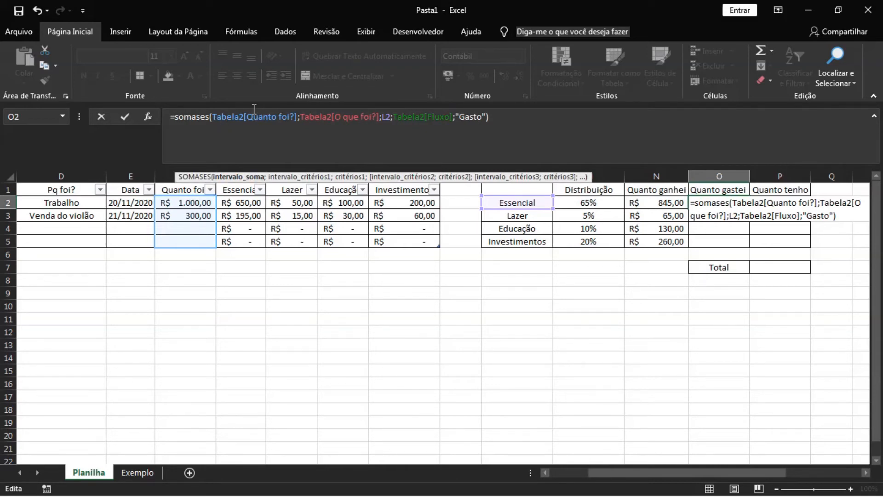
click(323, 117)
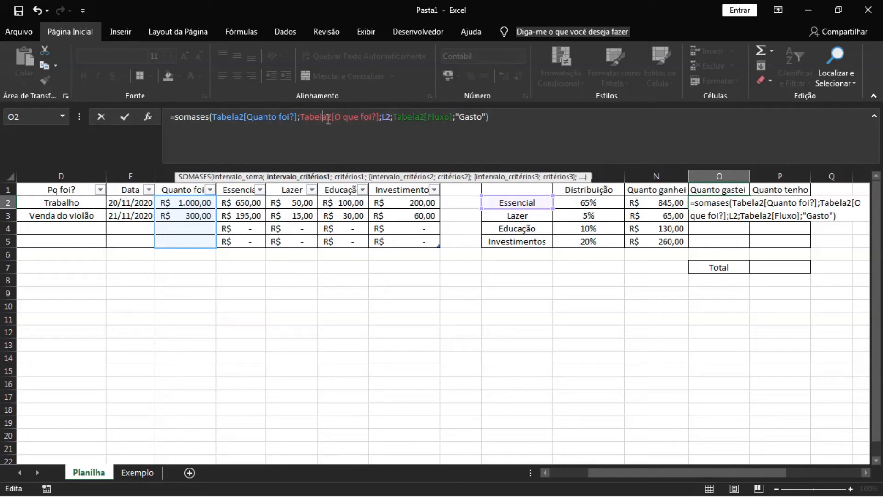
drag(682, 473, 628, 476)
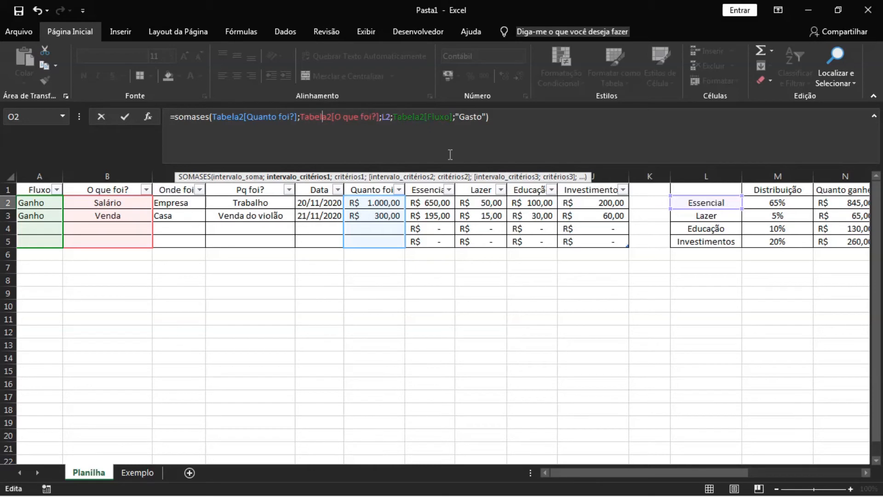
click(419, 117)
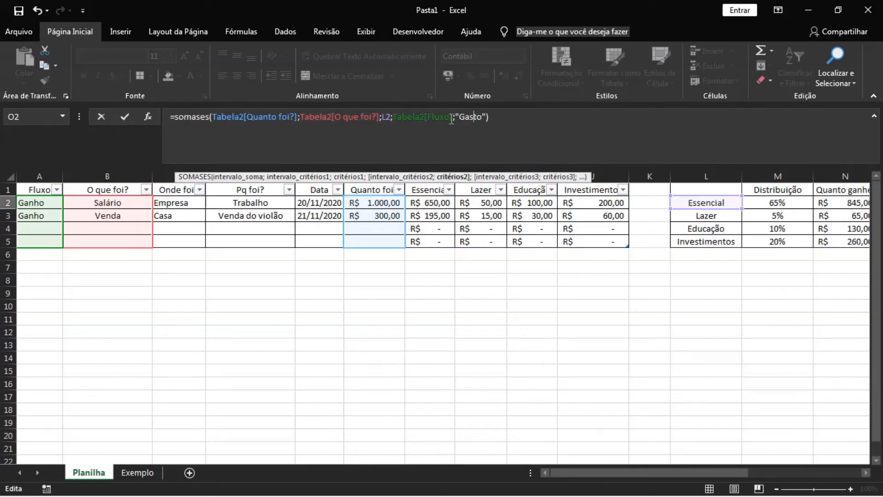
click(432, 118)
click(332, 119)
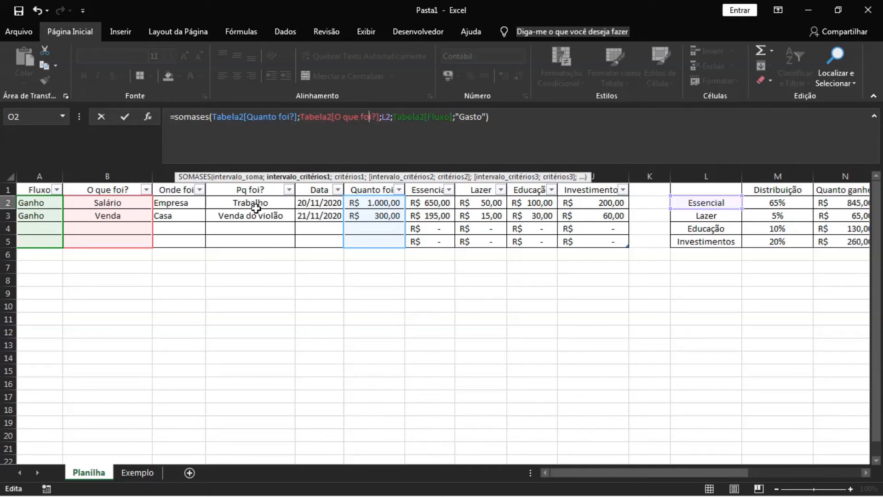
Step: Replace the first condition range of the SOMASES formula in O2 with Tabela2[Pq foi?]
drag(257, 209, 256, 242)
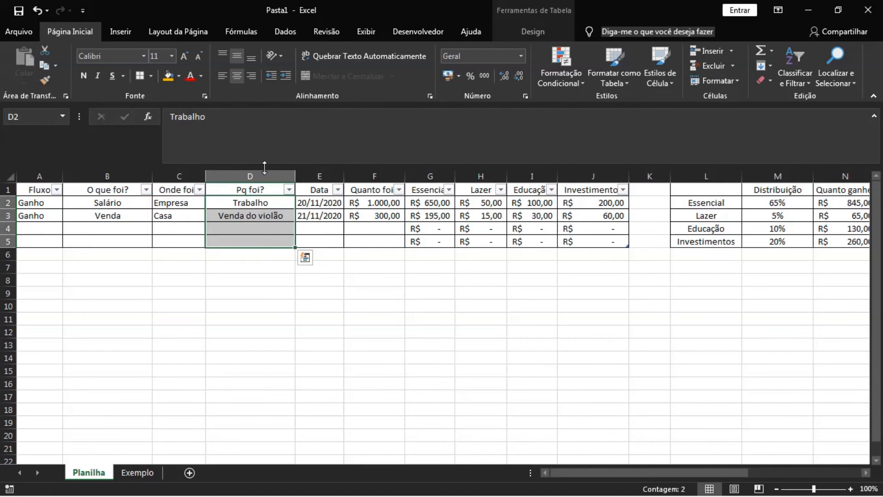
click(849, 210)
click(773, 205)
click(378, 117)
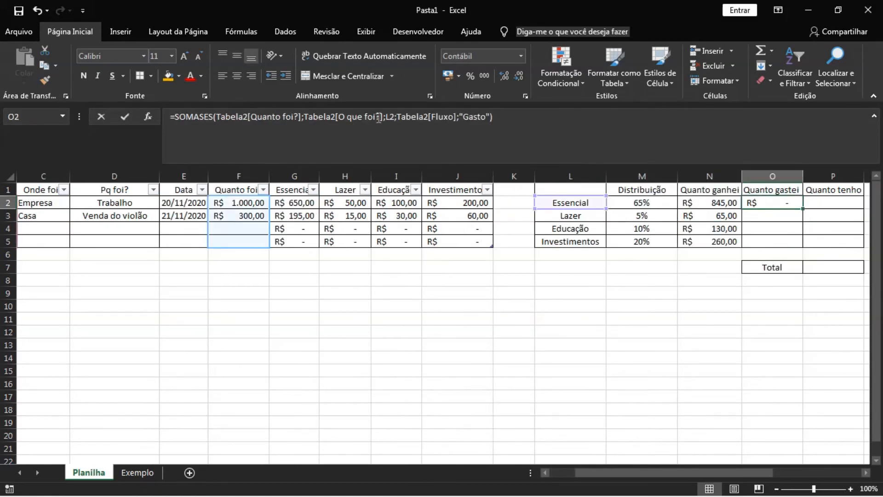
click(378, 117)
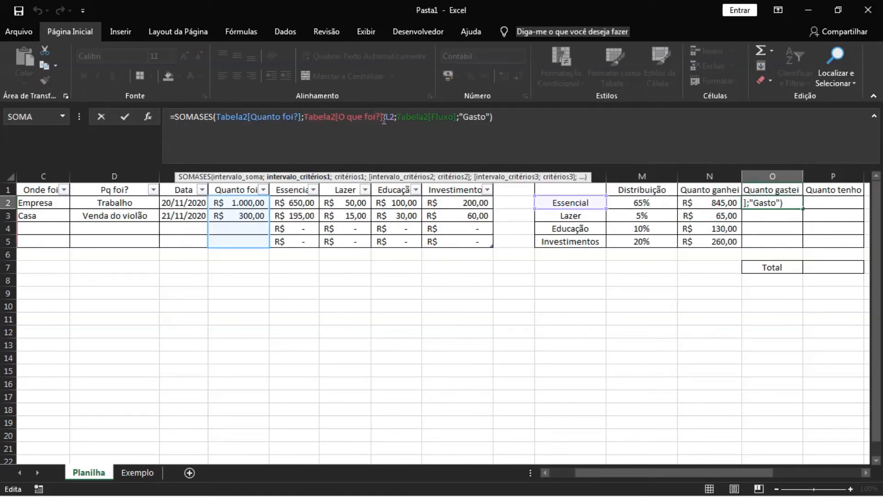
drag(383, 119, 306, 118)
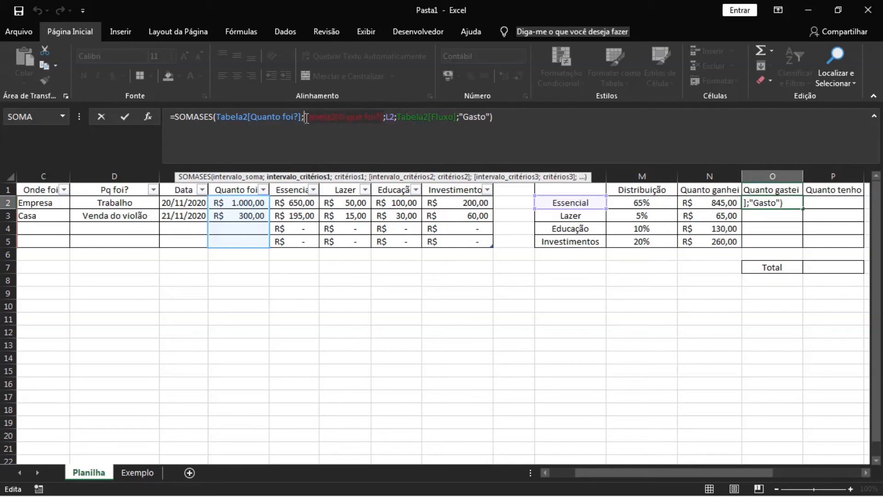
drag(112, 203, 130, 242)
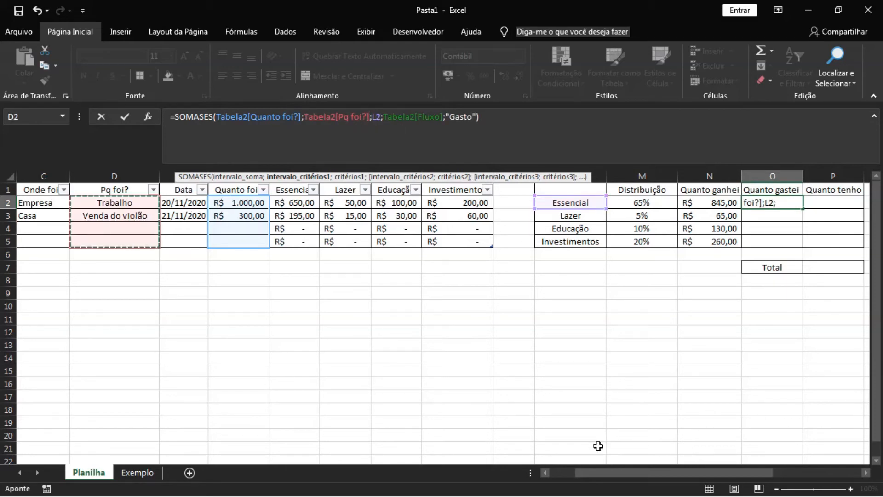
drag(614, 473, 568, 462)
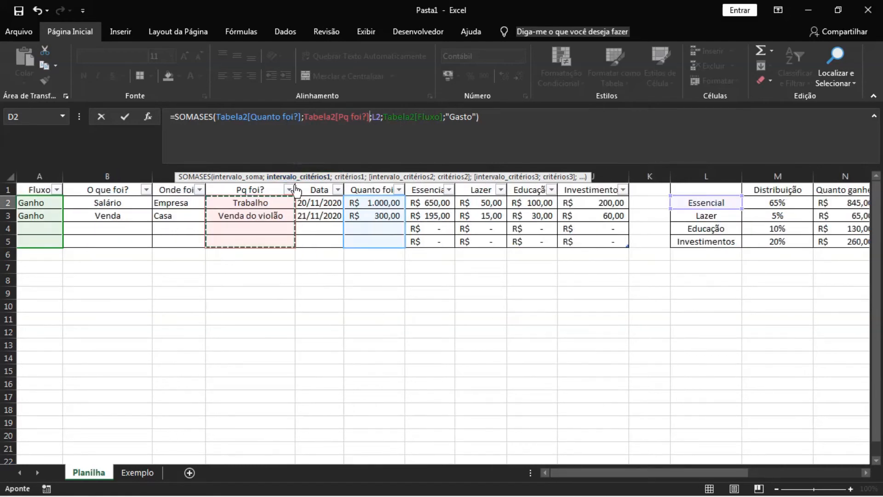
Step: Check the remaining arguments of the O2 formula, commit it and fill it down through O5
click(375, 118)
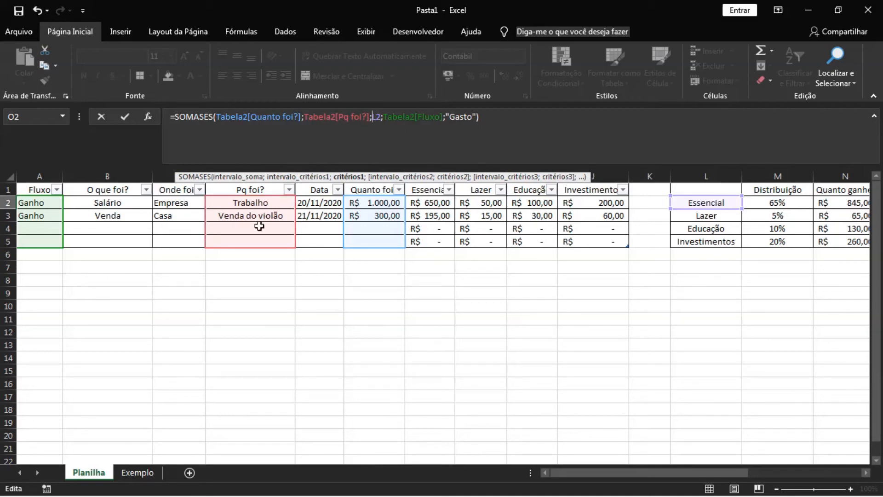
click(417, 111)
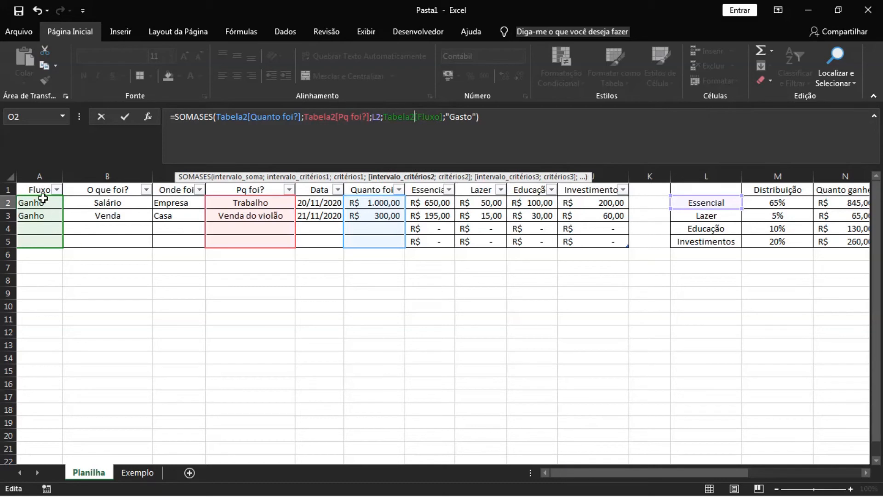
click(465, 118)
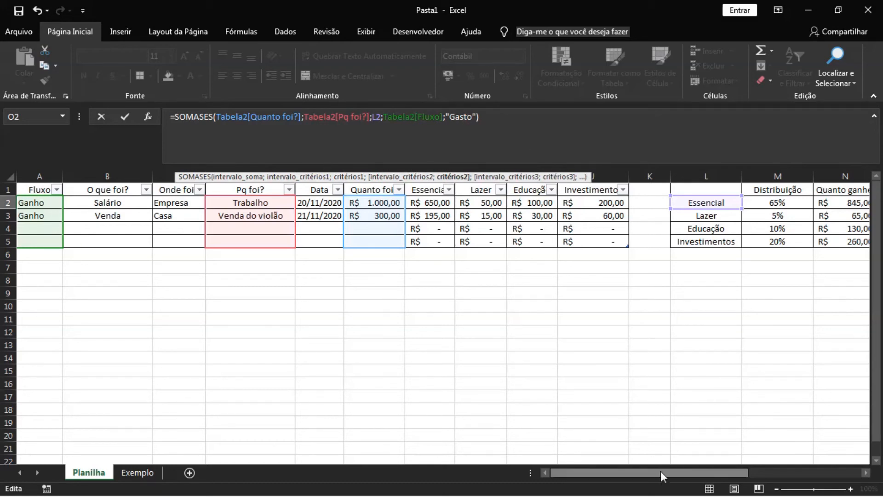
drag(660, 473, 699, 473)
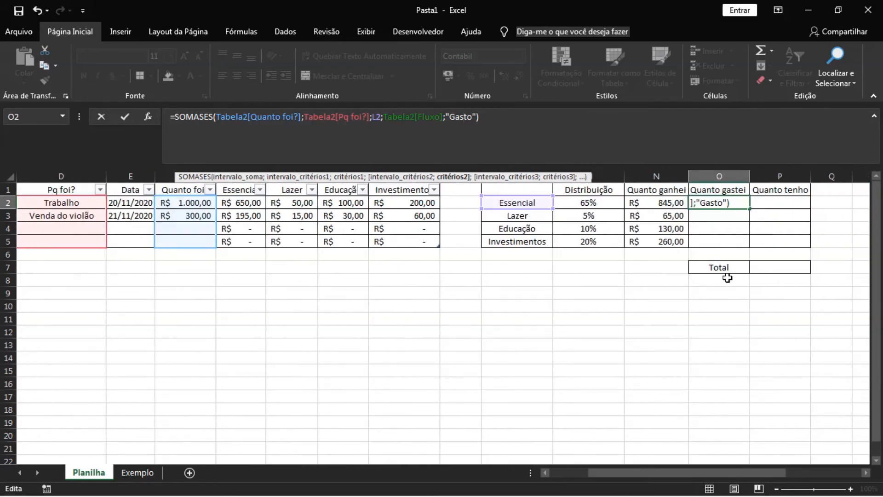
key(ctrl+Return)
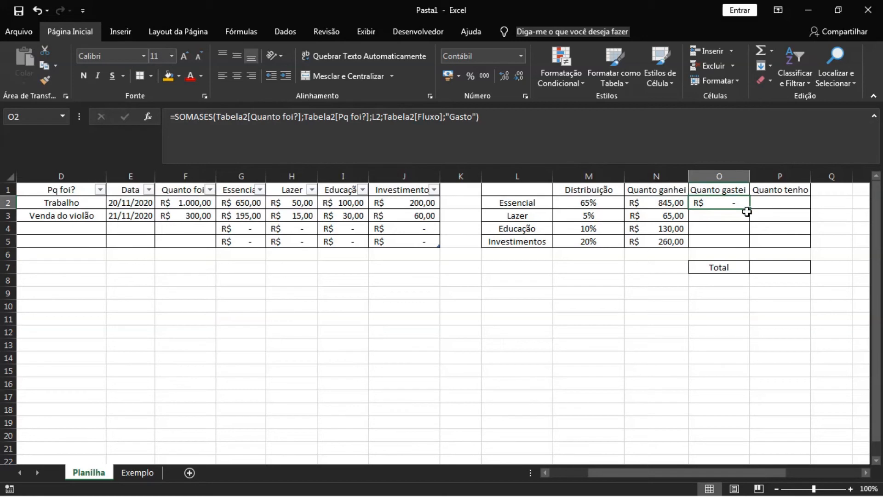
drag(752, 210, 752, 251)
Step: Compare the filled SOMASES formulas in the Quanto gastei cells O2 to O5
click(721, 206)
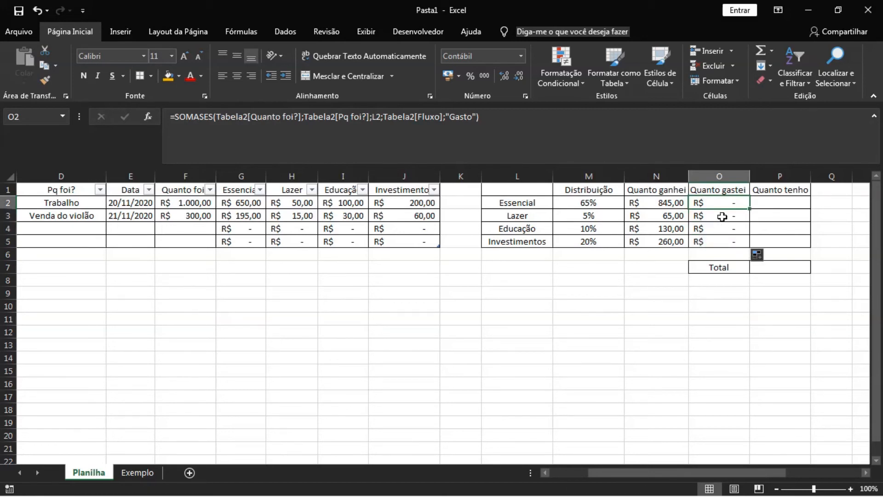
click(722, 216)
click(730, 204)
click(730, 215)
click(733, 203)
click(726, 216)
click(714, 229)
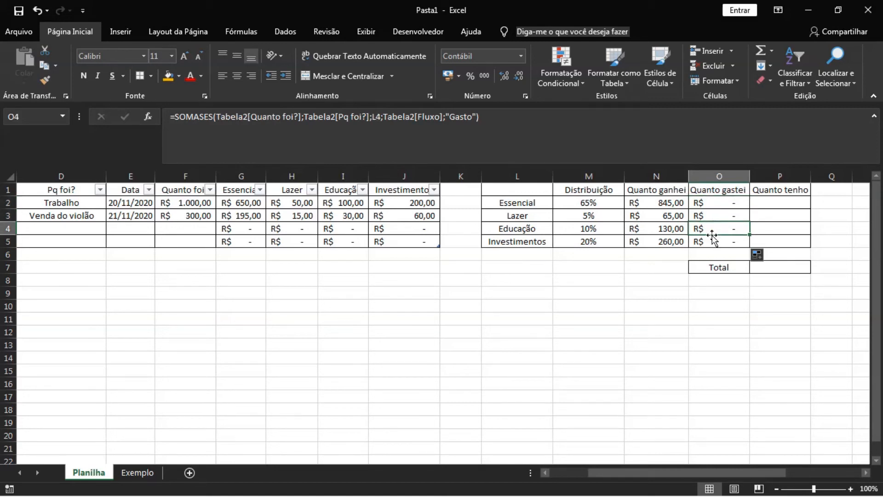
click(711, 240)
click(723, 202)
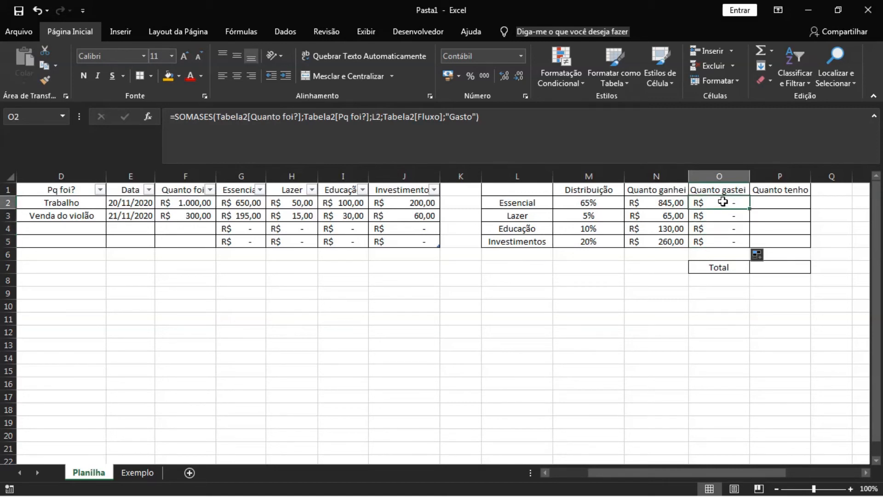
Step: Check the category label each Quanto gastei formula in O2 to O4 refers to, and review the Essencial and Lazer summary rows
click(375, 118)
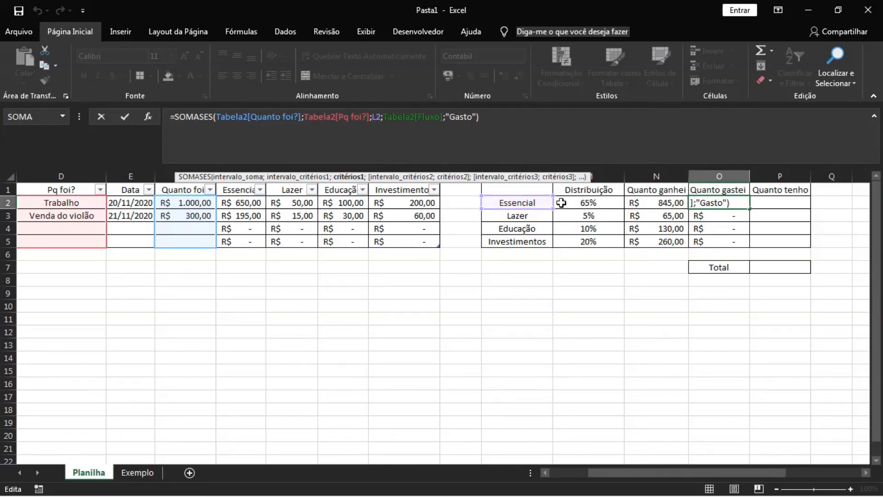
key(Return)
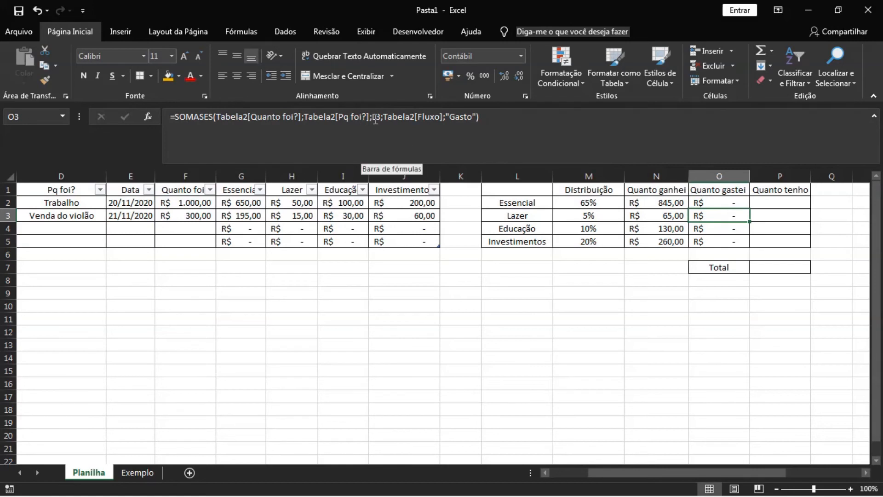
click(371, 117)
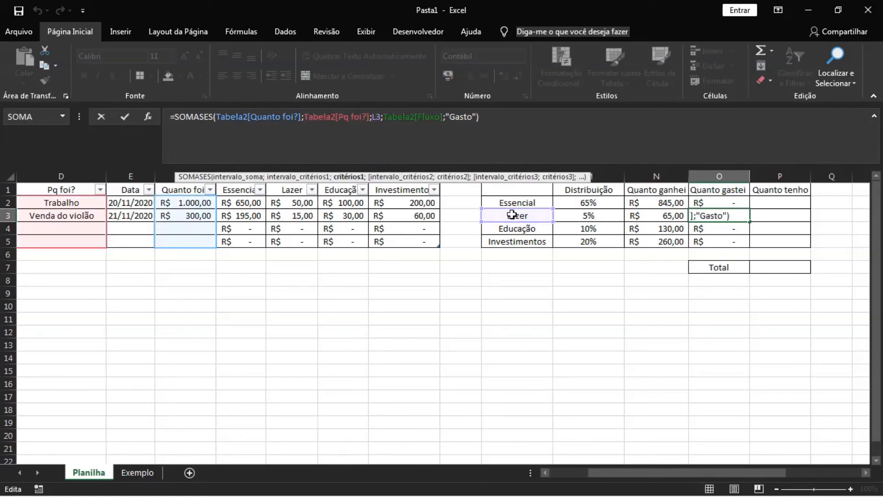
key(Return)
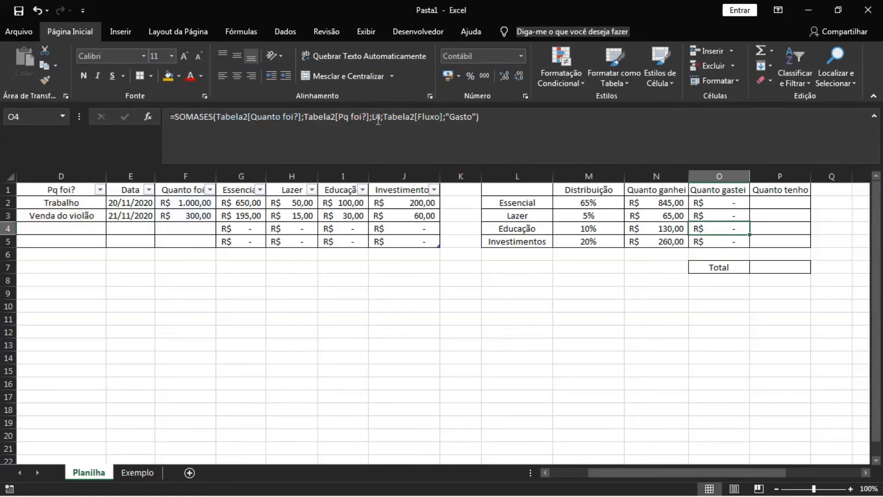
click(378, 119)
key(Return)
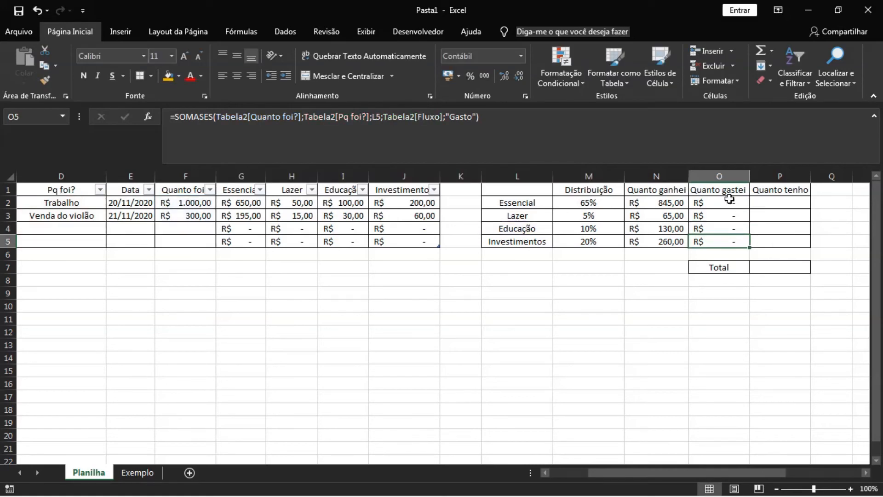
drag(730, 199, 712, 243)
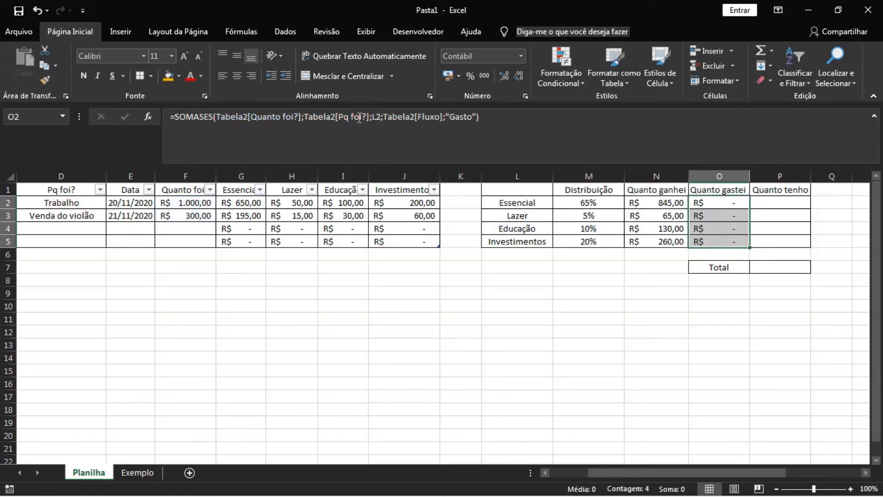
drag(715, 203, 722, 243)
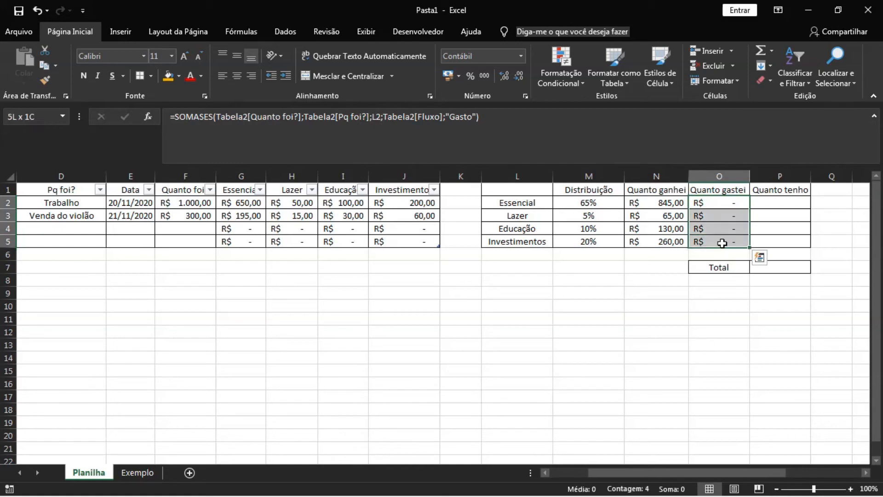
drag(487, 203, 717, 202)
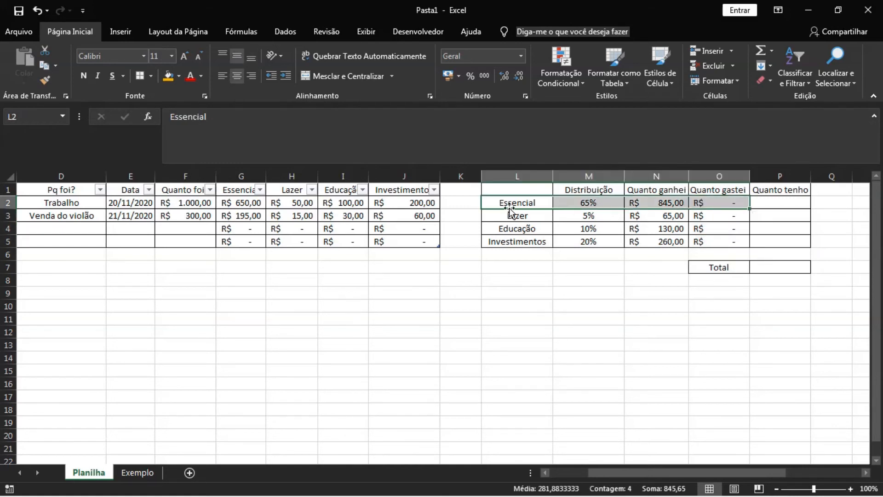
drag(513, 214, 720, 215)
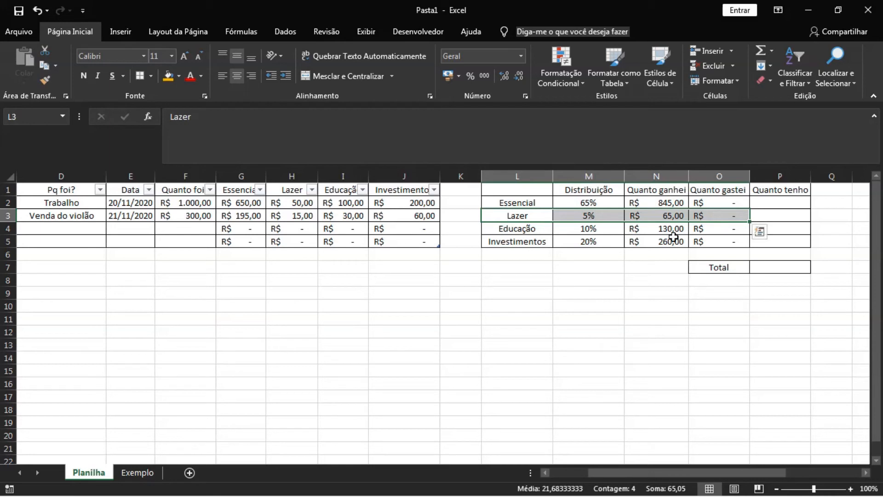
Step: Start an expense record in row 4 with Fluxo Gasto, O que foi? Compras do mês and Onde foi Mercado
drag(521, 267, 3, 269)
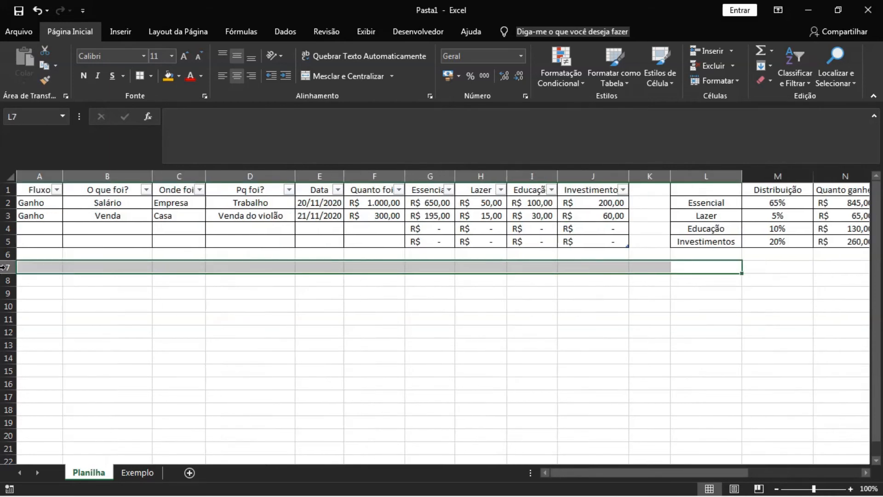
click(37, 227)
text(Gasto)
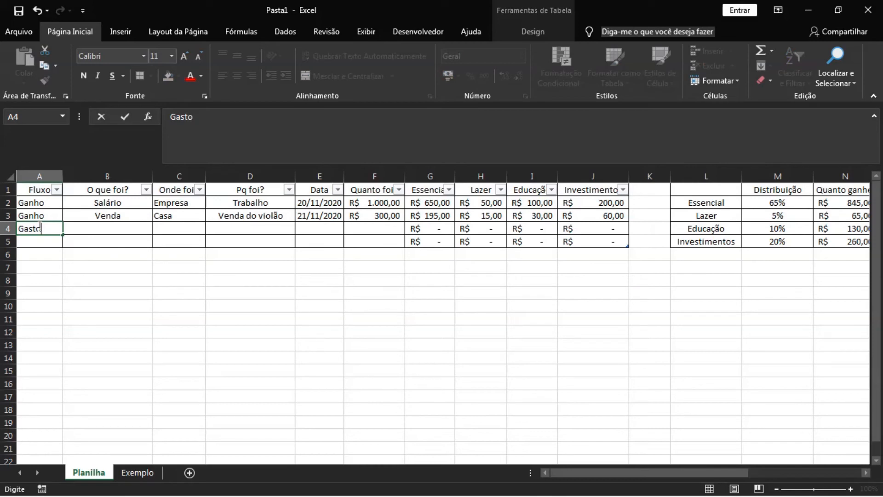
key(Tab)
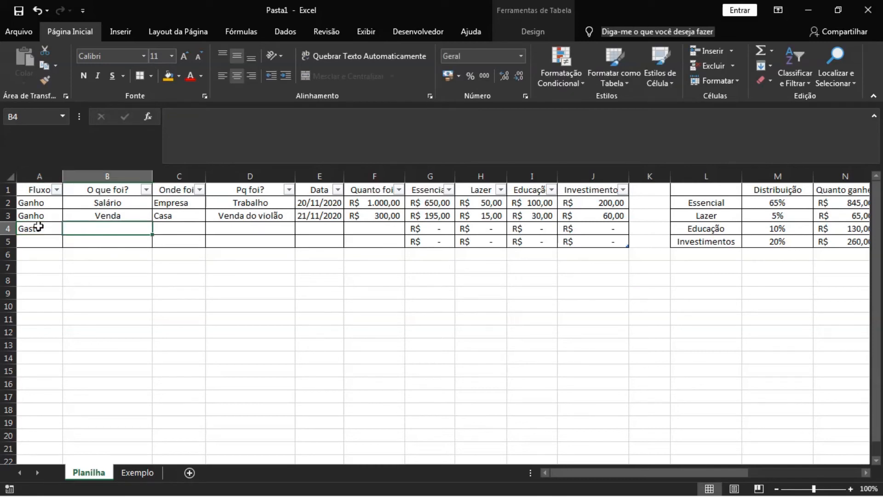
text(Compras)
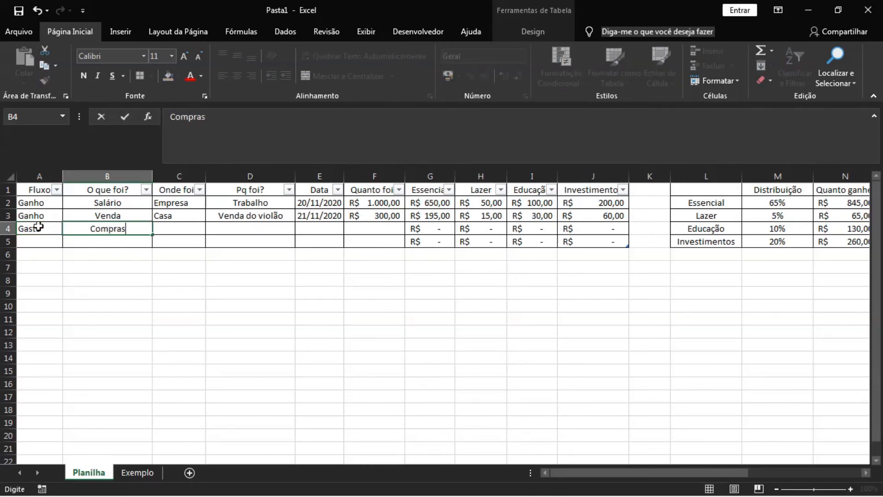
text( do mês)
key(Tab)
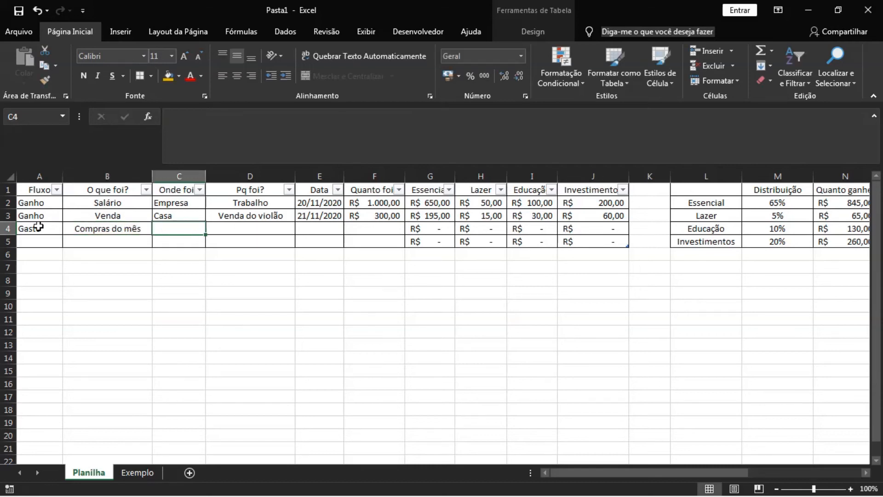
text(M)
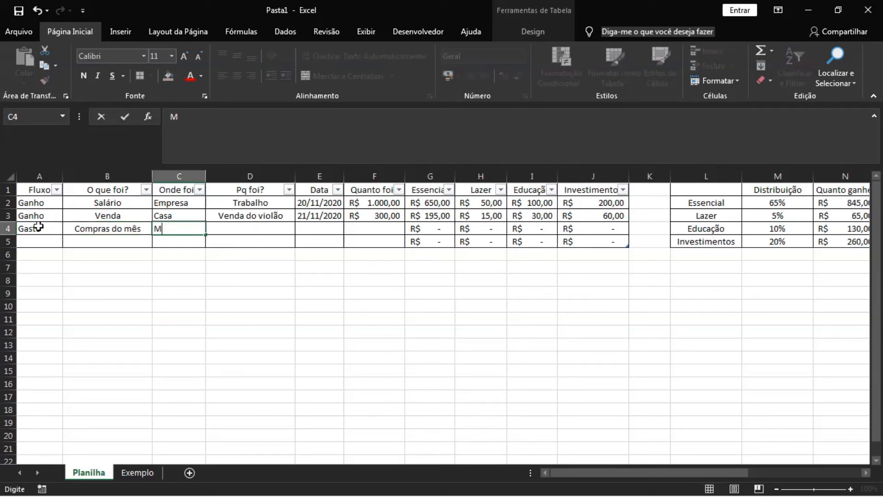
text(ercado)
key(Tab)
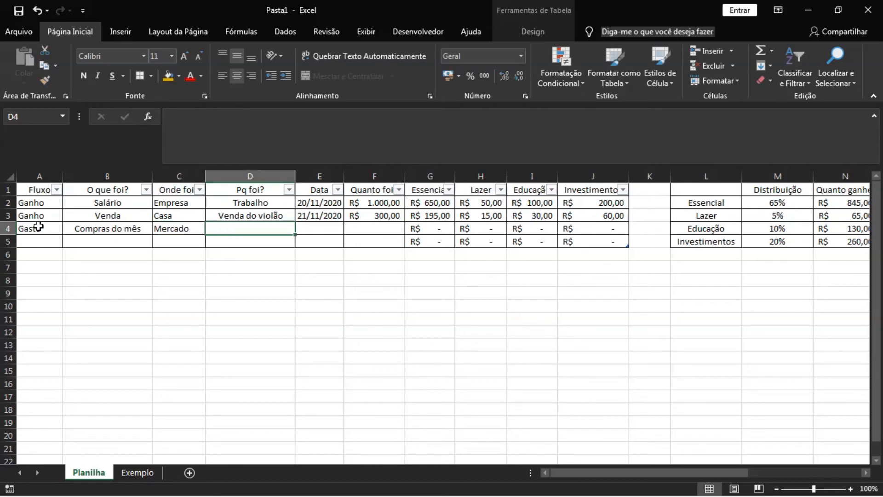
Step: Complete the row 4 expense with Pq foi? Essencial, Data 22/11/2020 and Quanto foi 100
text(Ess)
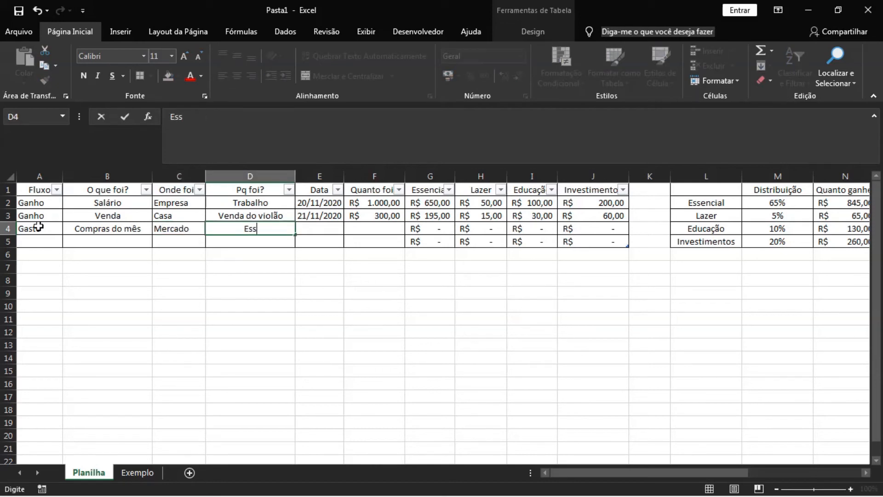
text(encial)
key(Tab)
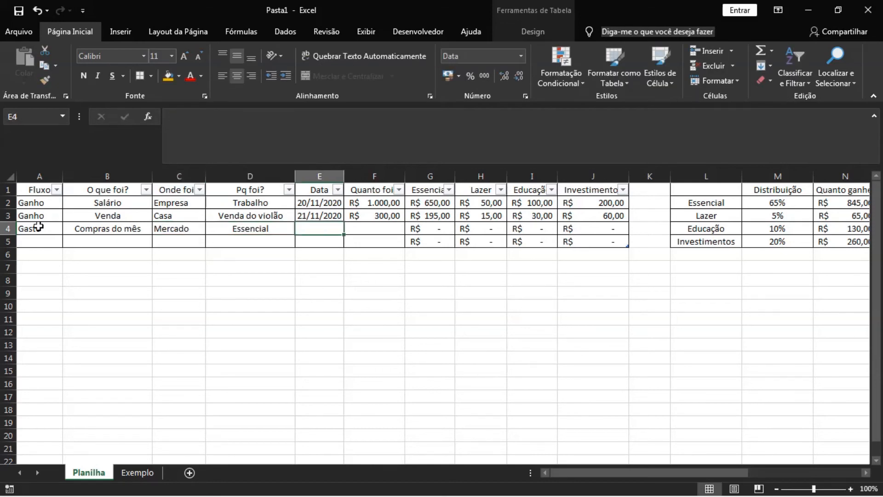
text(22/)
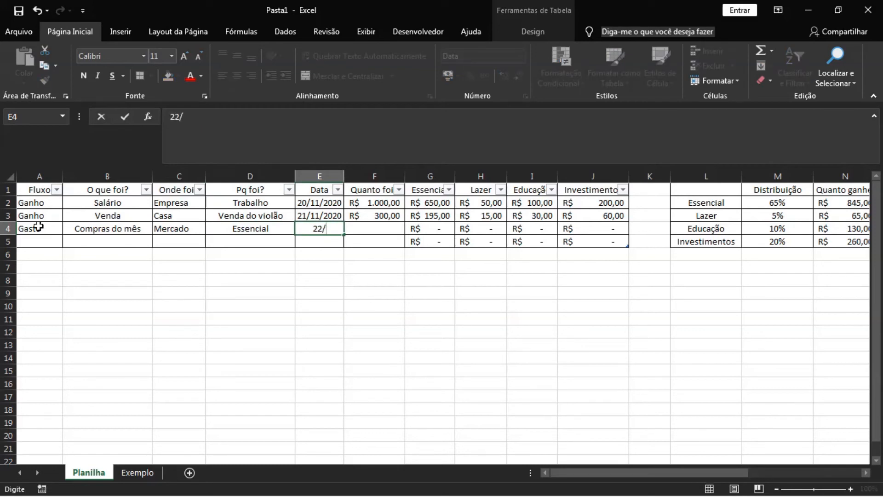
text(11/2020)
key(Tab)
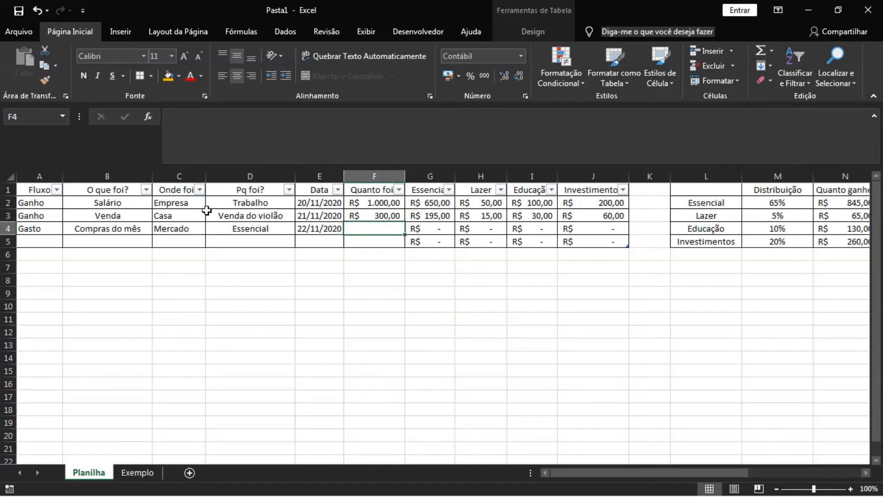
text(1000)
key(BackSpace)
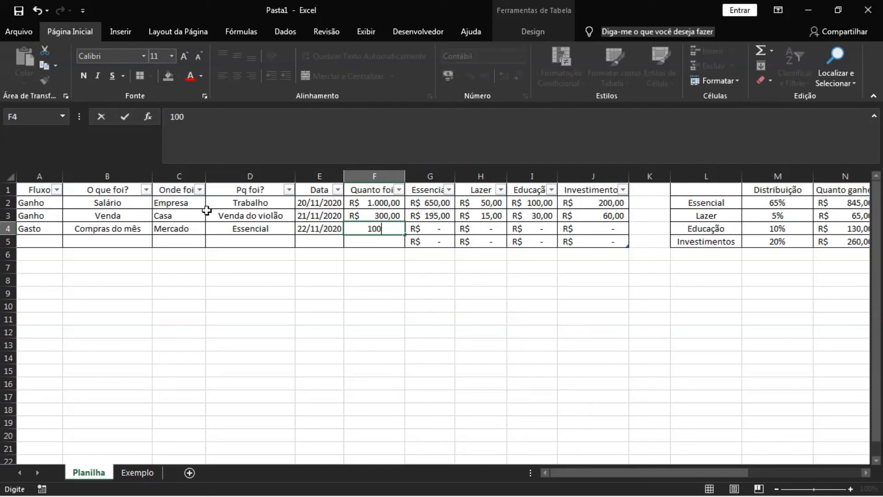
key(Return)
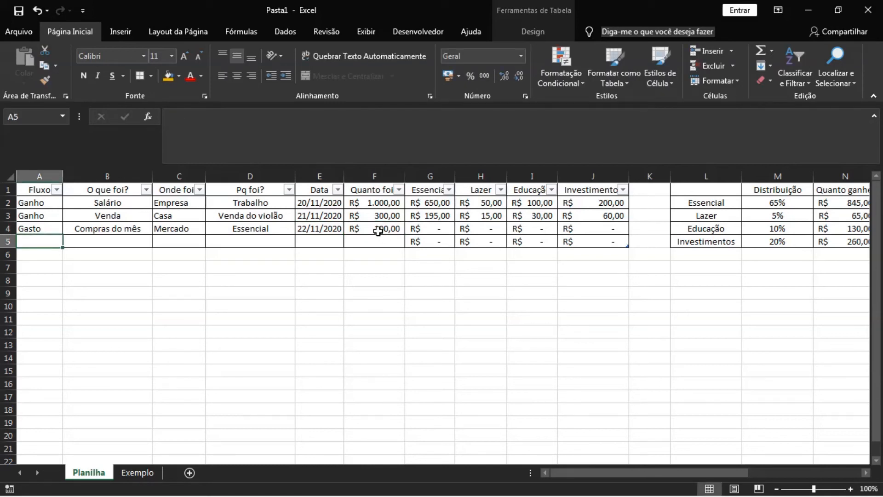
Step: Check how the row 4 expense affects its category split cells and the Essencial amounts in Quanto ganhei and Quanto gastei
click(376, 230)
drag(410, 226, 593, 227)
click(421, 230)
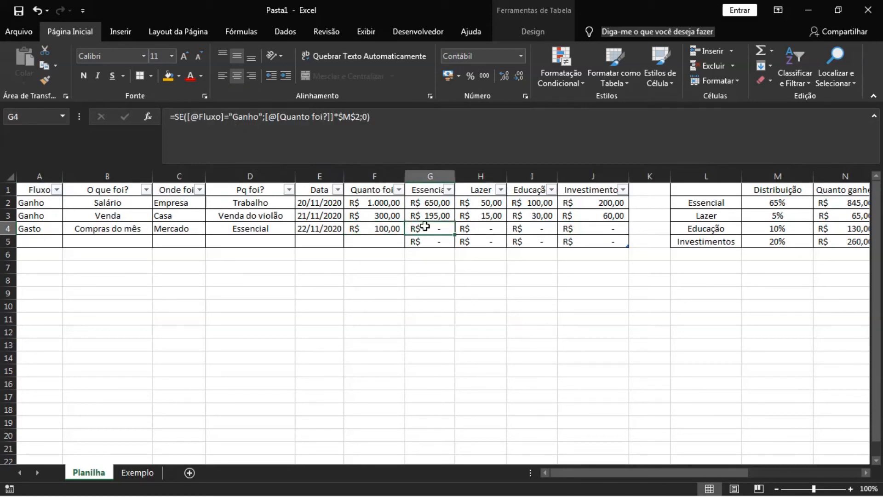
drag(423, 226, 575, 225)
drag(372, 228, 41, 230)
click(312, 277)
click(368, 229)
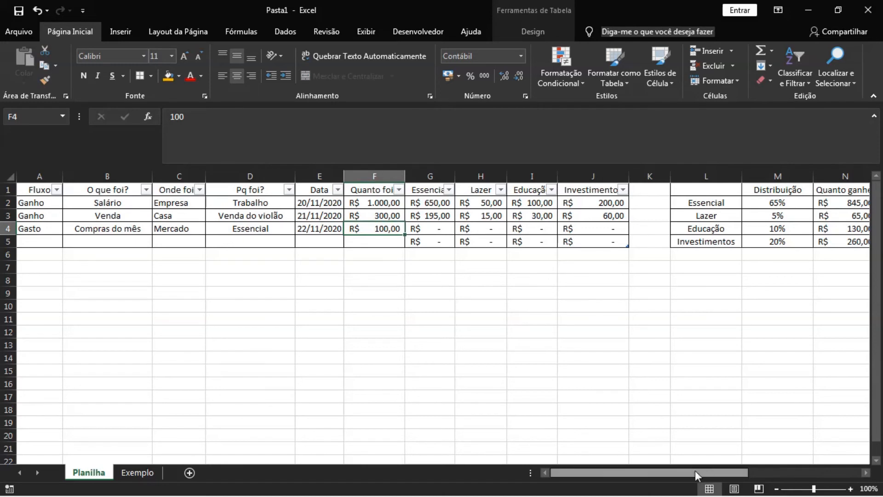
drag(694, 471, 734, 473)
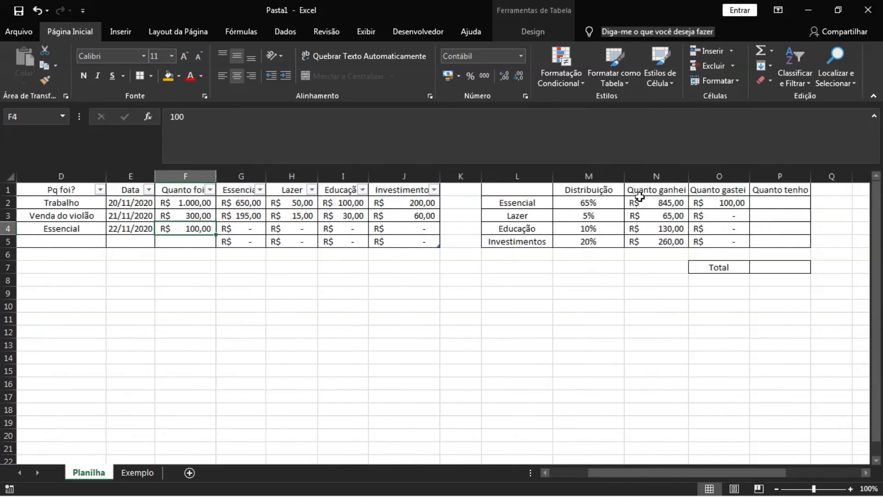
click(716, 205)
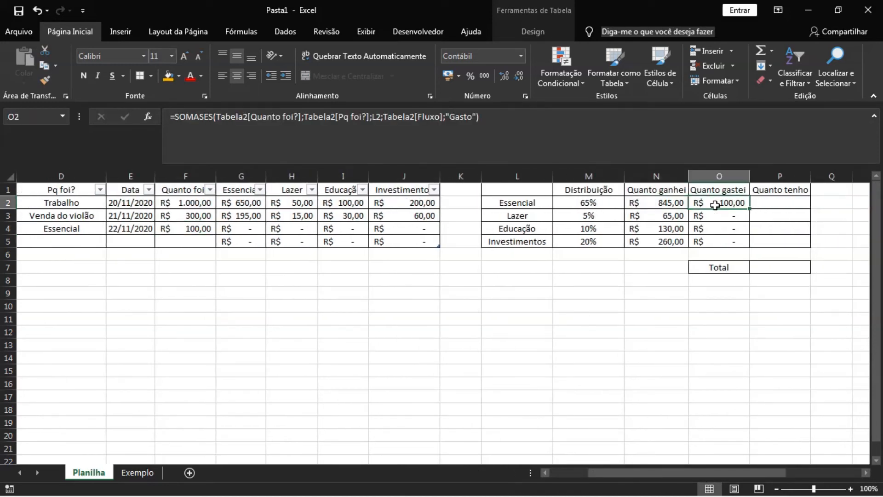
click(656, 206)
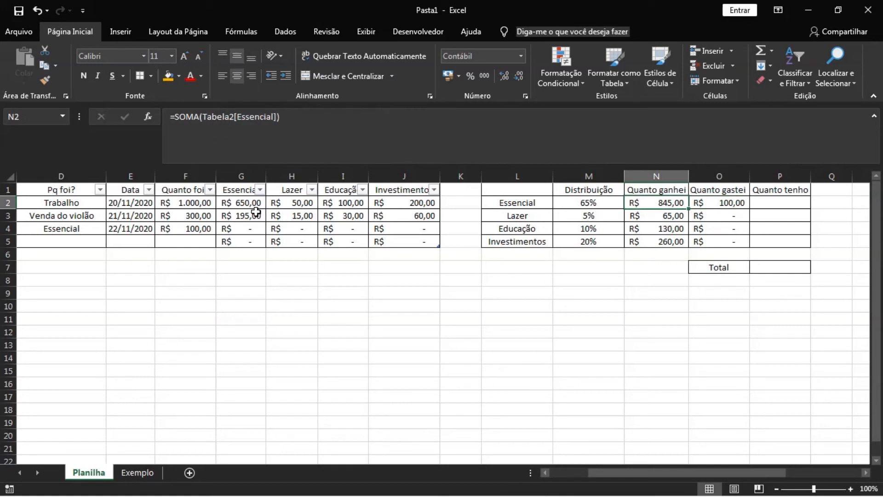
Step: Enter the formula =N2-O2 in P2 to calculate Quanto tenho for Essencial
click(765, 204)
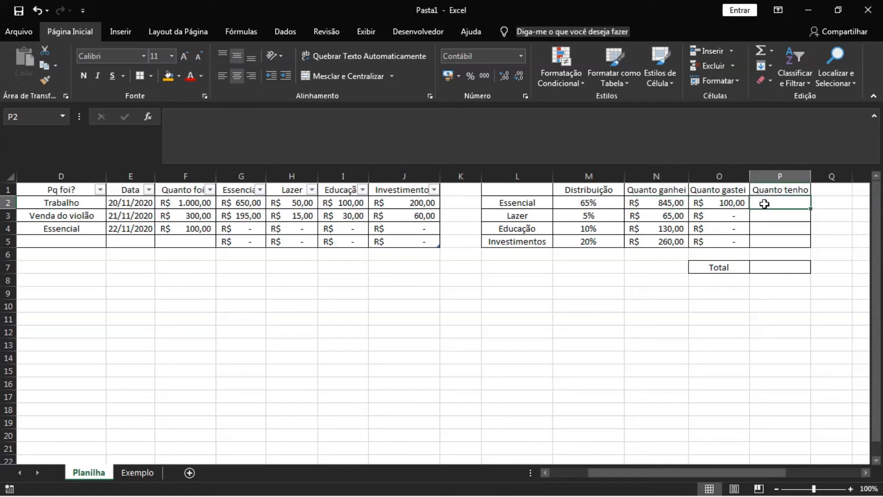
text(=)
click(647, 202)
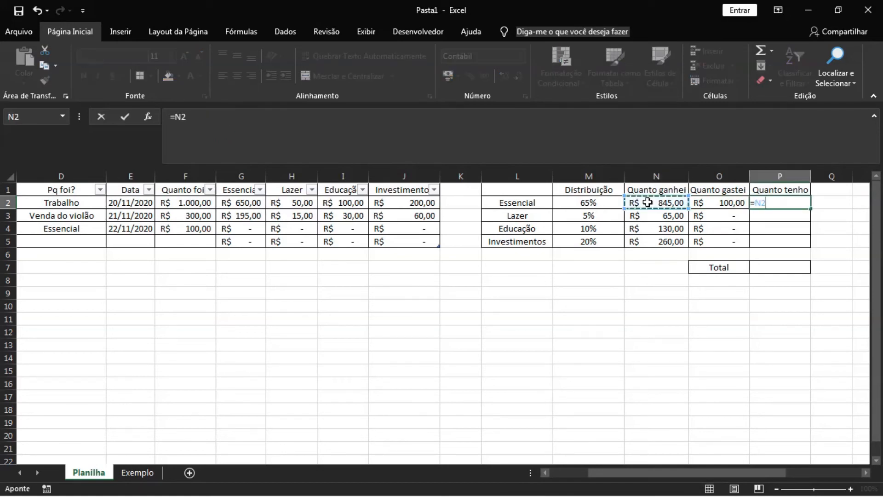
text(-)
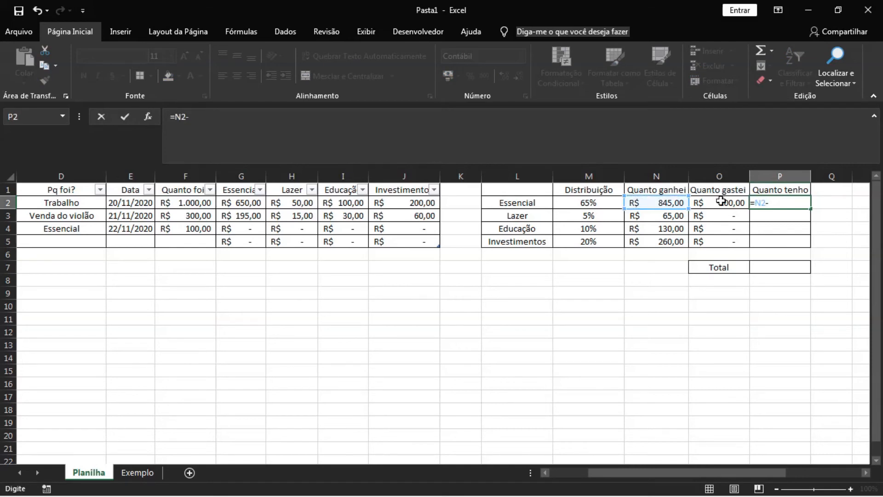
click(722, 203)
key(Return)
Step: Fill the P2 formula down through P5 and check the copied formulas in the Quanto tenho column
click(783, 204)
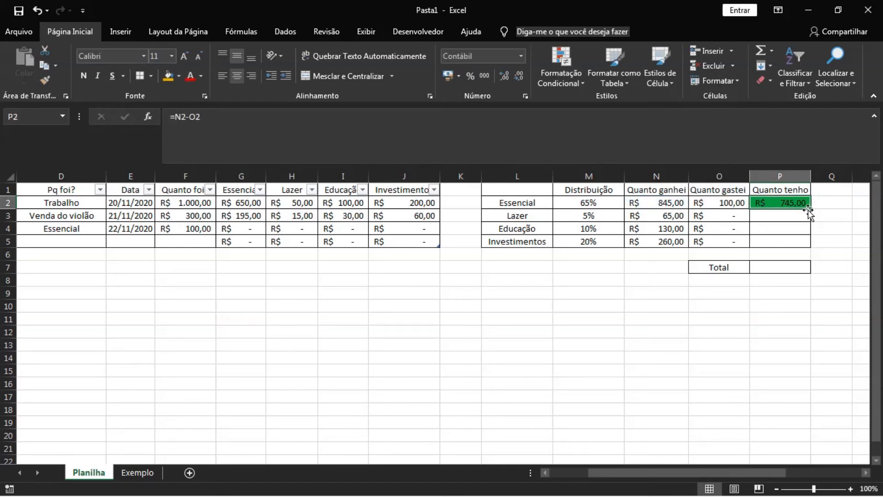
drag(809, 208, 802, 245)
drag(801, 245, 802, 244)
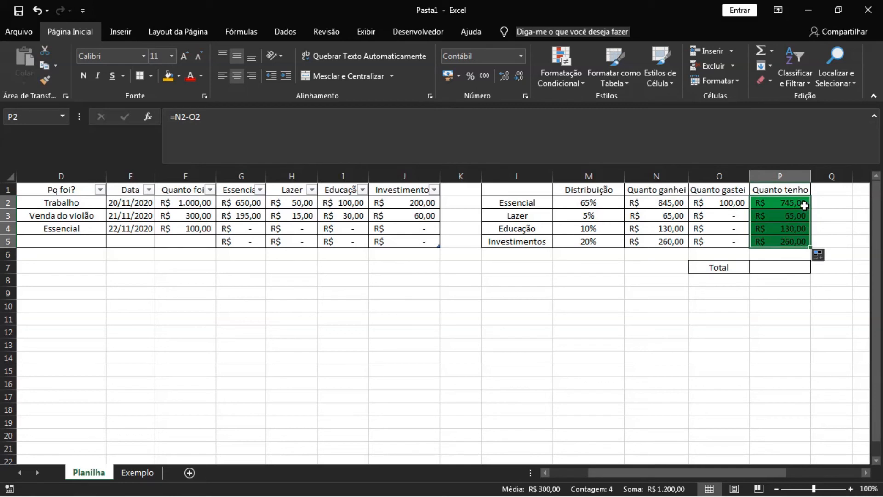
click(787, 204)
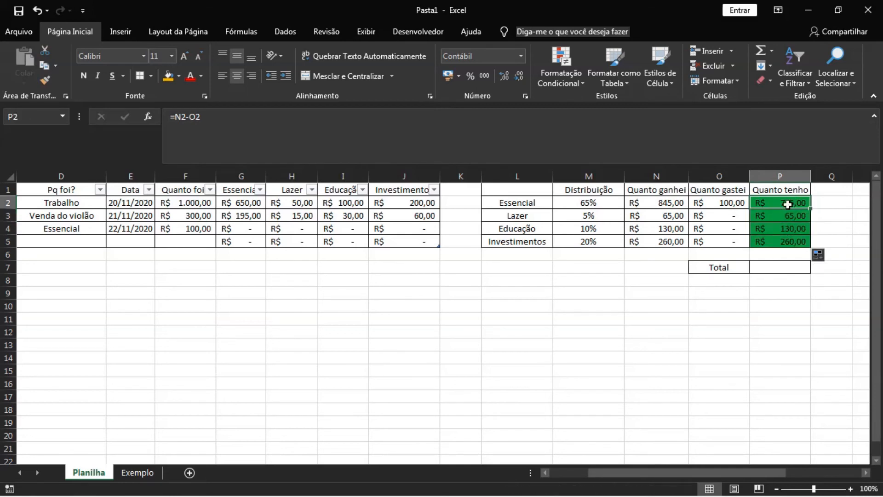
click(788, 217)
click(787, 228)
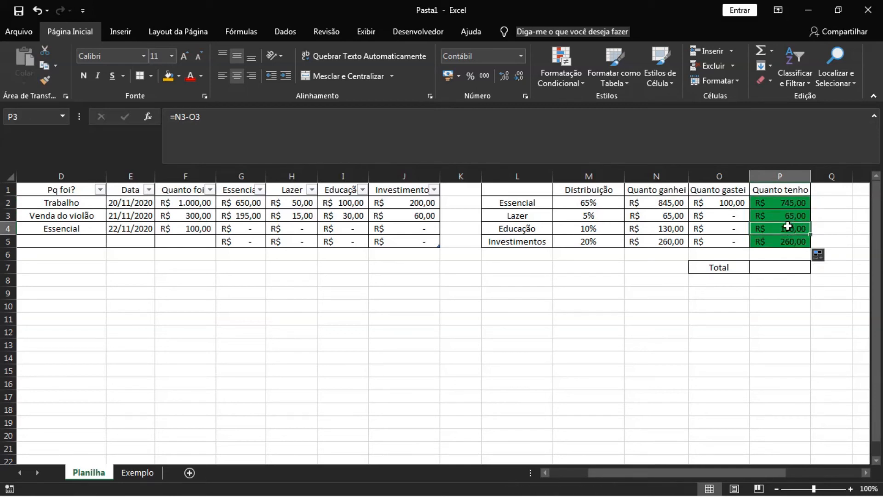
Step: Enter =SOMA(P2:P5) in P7 to total the Quanto tenho column
click(770, 266)
text(=)
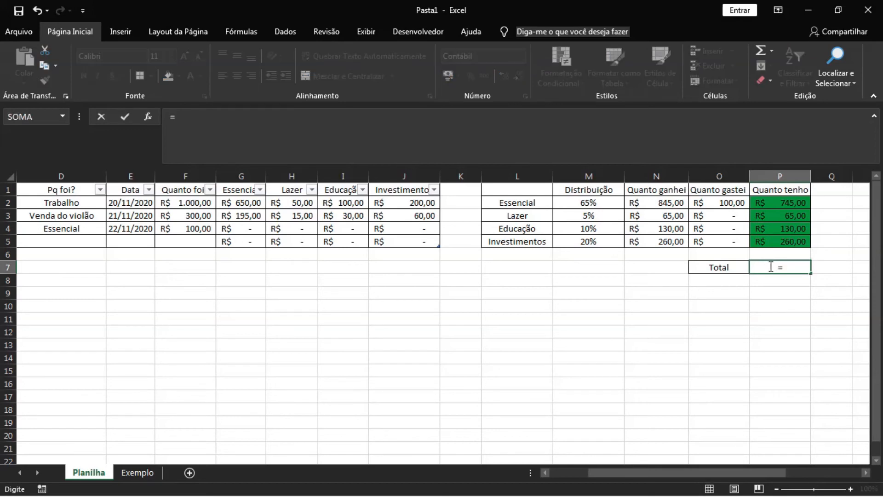
text(soma()
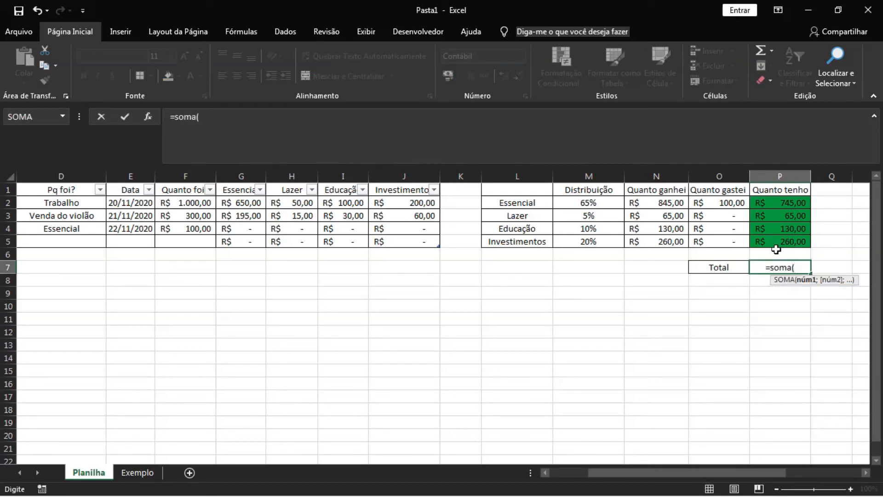
drag(789, 202, 789, 242)
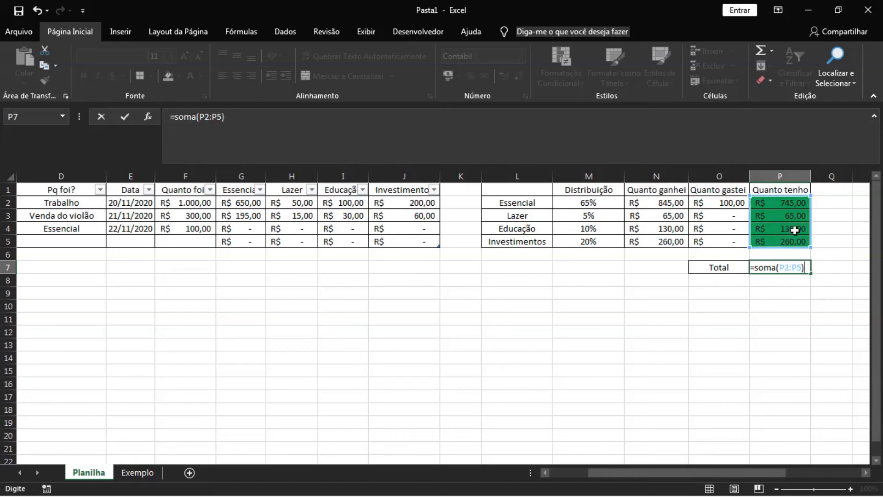
key(Return)
click(780, 270)
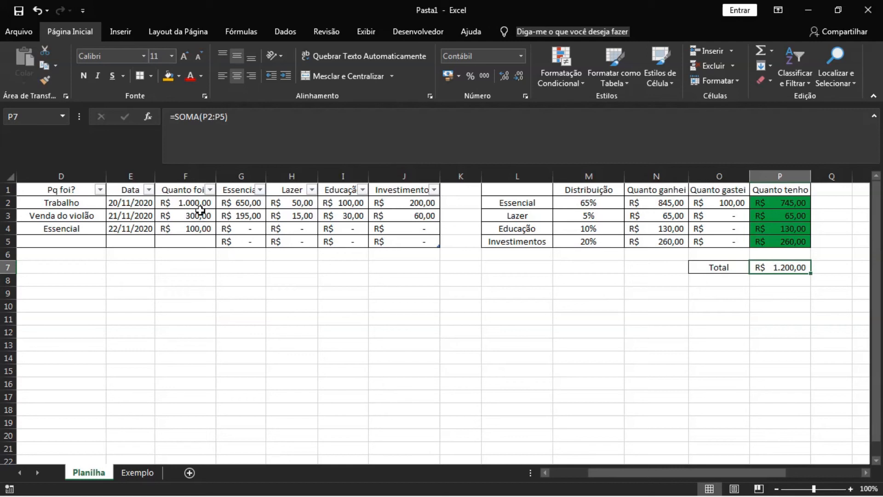
Step: Compare the two income amounts in F2:F3 with the Total in P7 and the Essencial spending in O2
drag(205, 205, 378, 216)
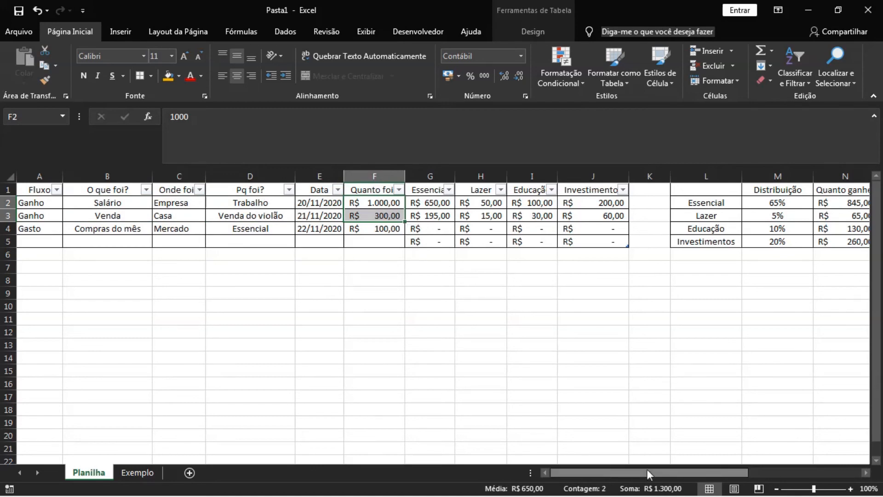
drag(653, 472, 740, 473)
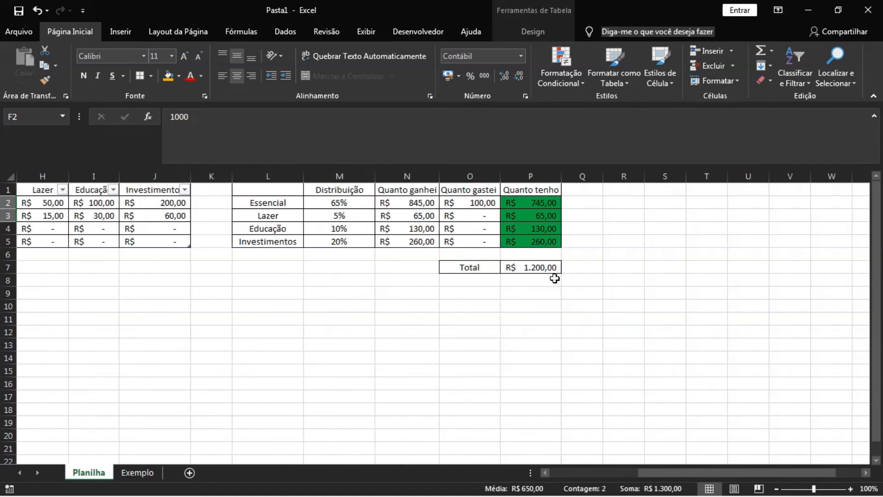
click(479, 203)
Step: Start a new expense in row 5 with Gasto as Fluxo and Guardar dinheiro as O que foi?
drag(664, 477, 575, 476)
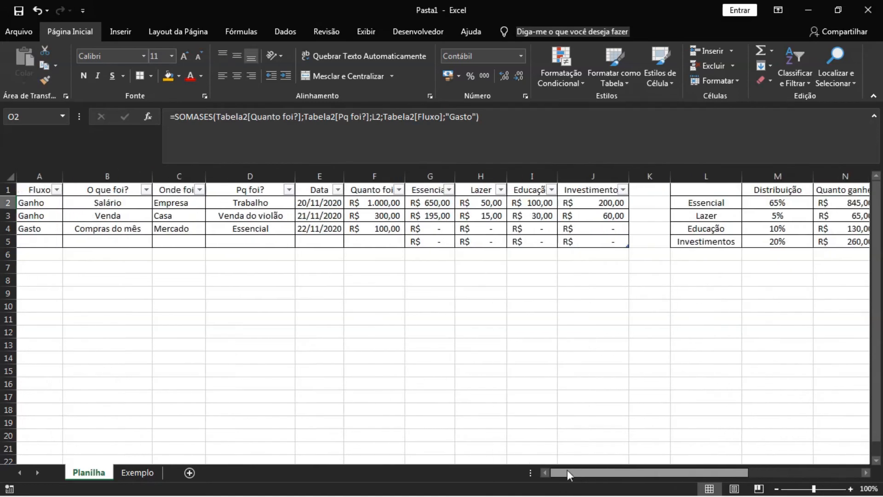
click(43, 240)
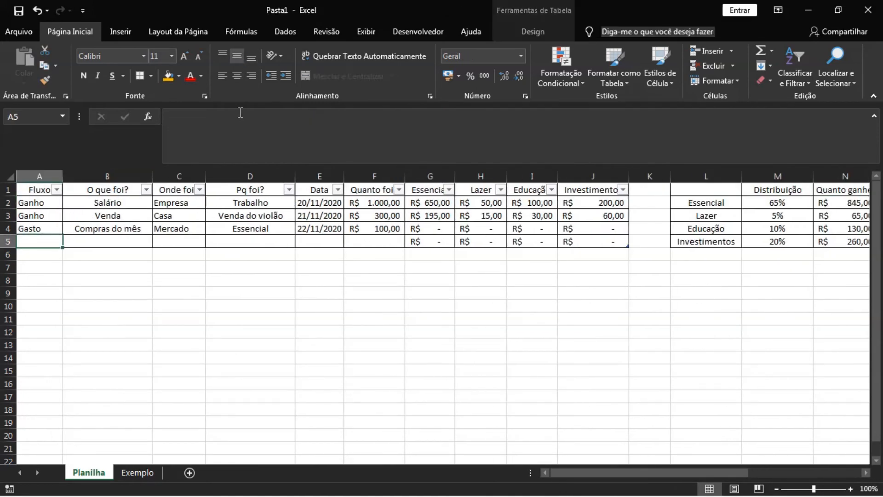
text(Gasto)
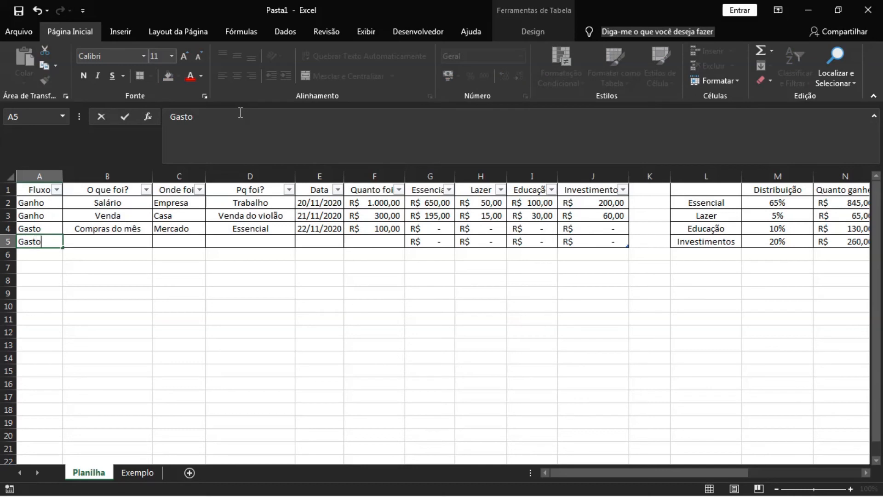
key(Tab)
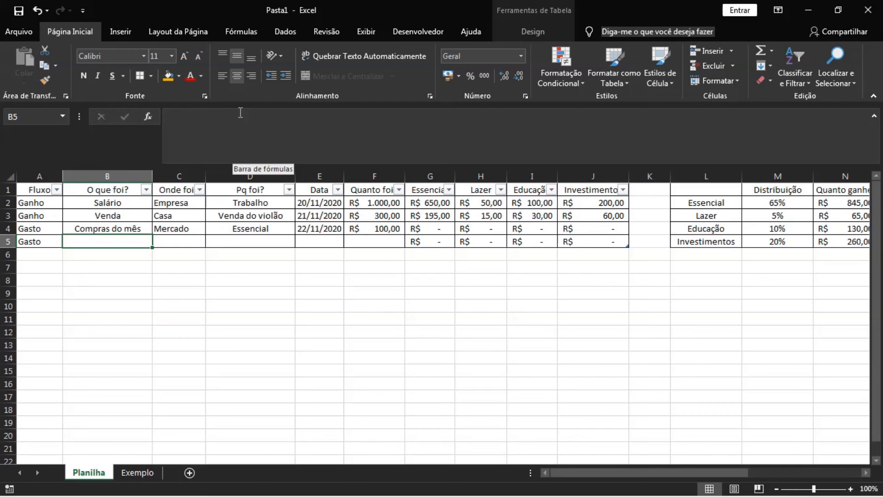
text(Investiment)
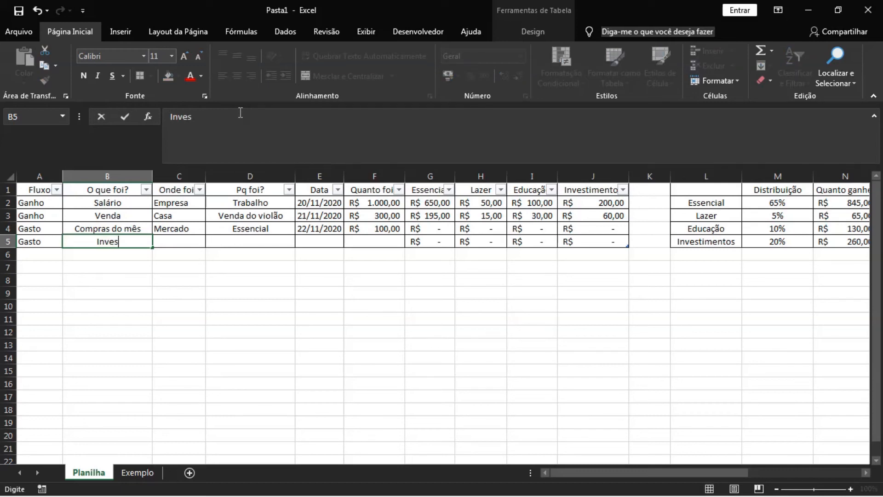
key(BackSpace)
key(BackSpace)
key(BackSpace)
key(BackSpace)
key(BackSpace)
key(BackSpace)
key(BackSpace)
key(BackSpace)
key(BackSpace)
key(BackSpace)
key(BackSpace)
text(Guardar dinheiro)
key(Tab)
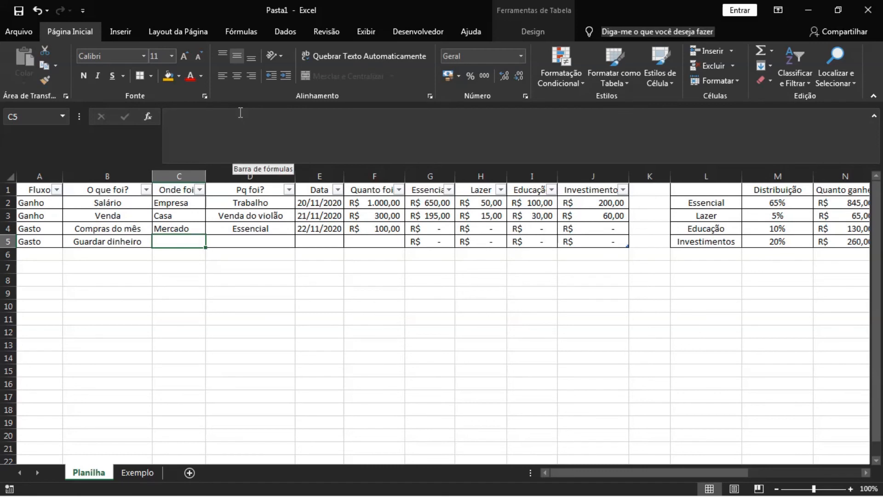
Step: Enter Banco as the place and Investimentos as Pq foi? for the row 5 expense, matching the category name in L5
text(Banco)
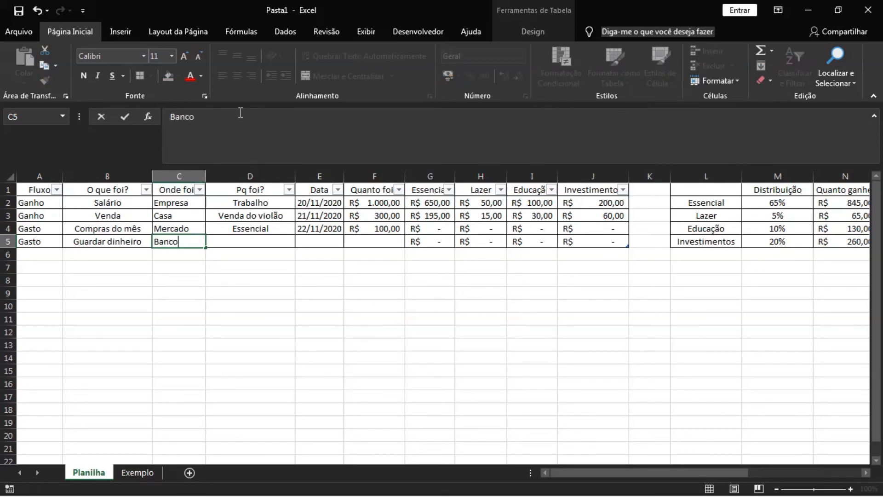
key(Tab)
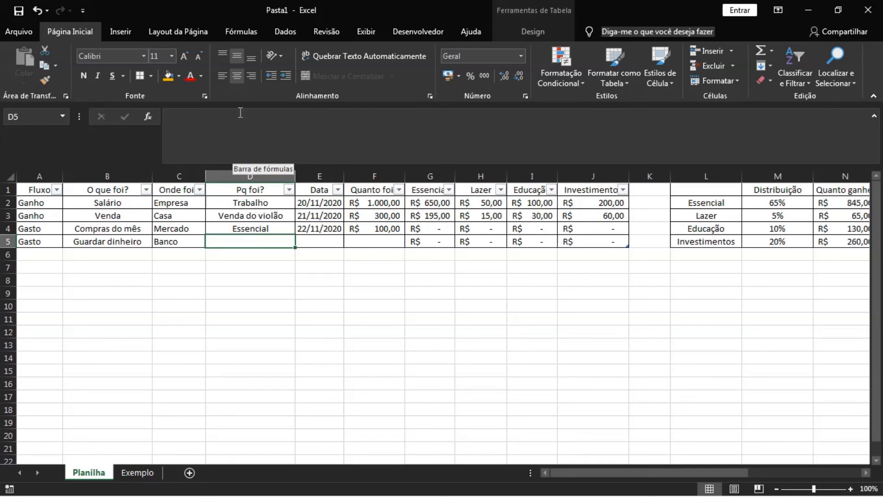
text(Investimento)
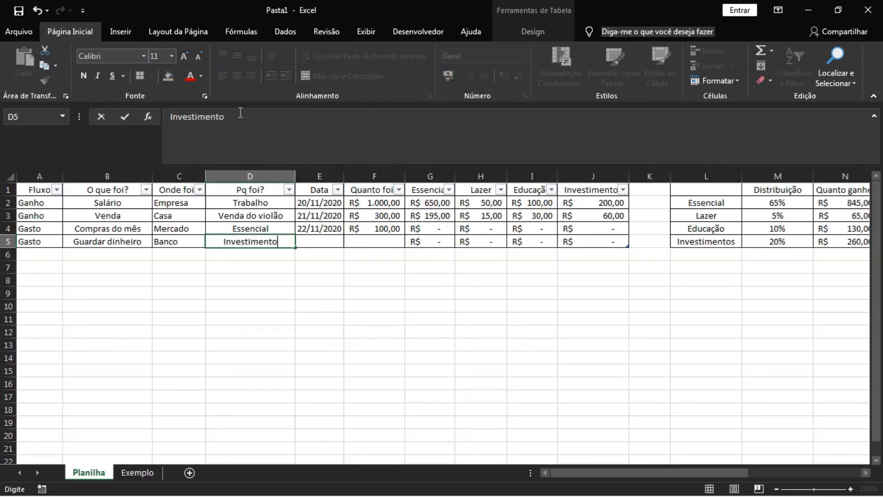
key(Tab)
key(Left)
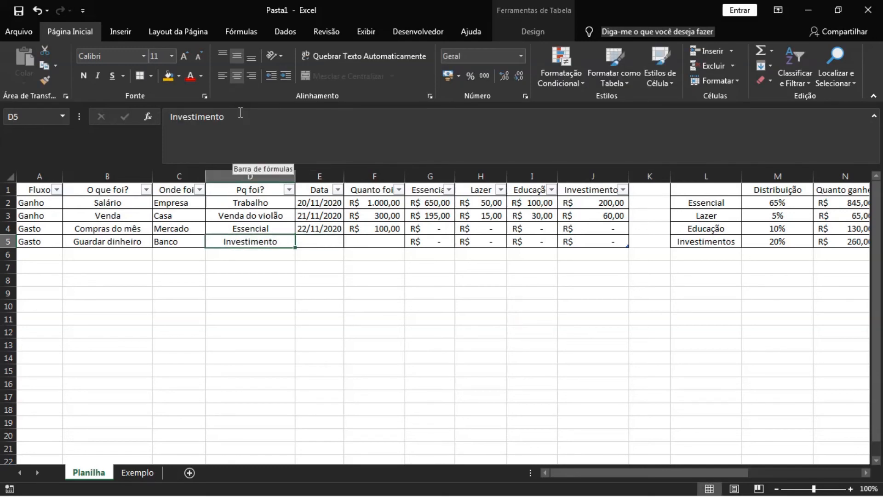
click(239, 122)
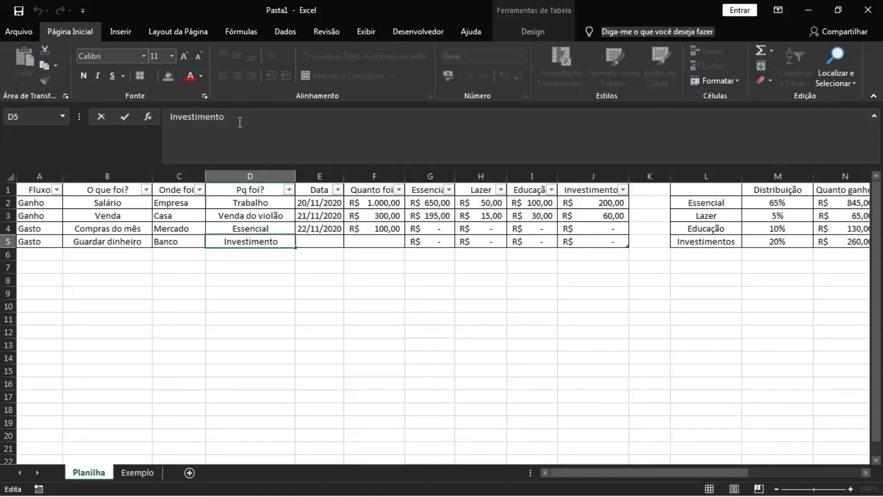
text(s)
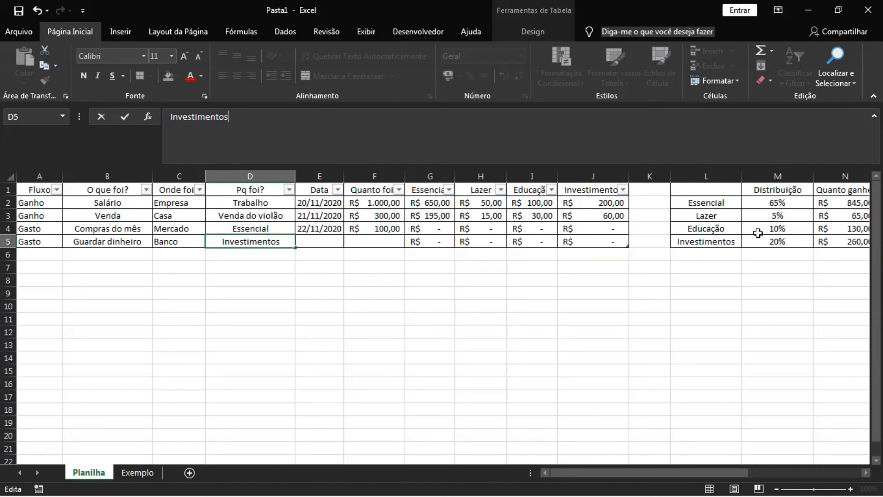
key(Tab)
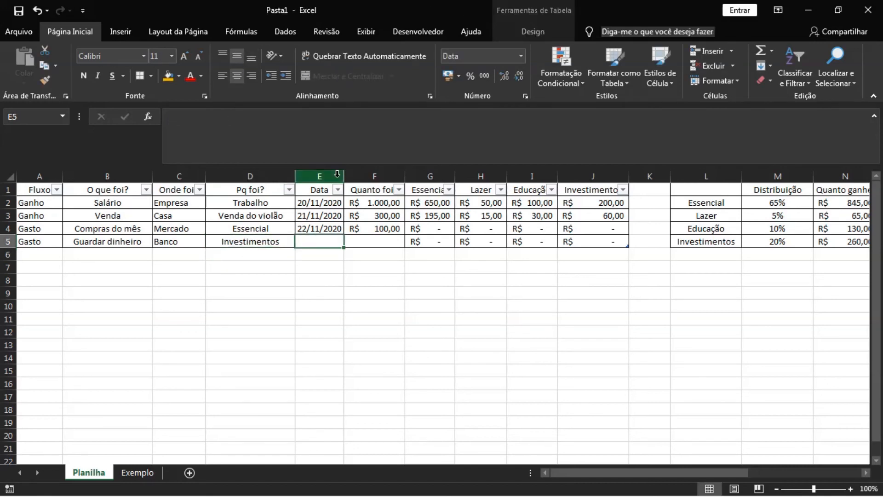
Step: Date the row 5 expense 23/11/2020 and set its amount to 260
text(23/11/2020)
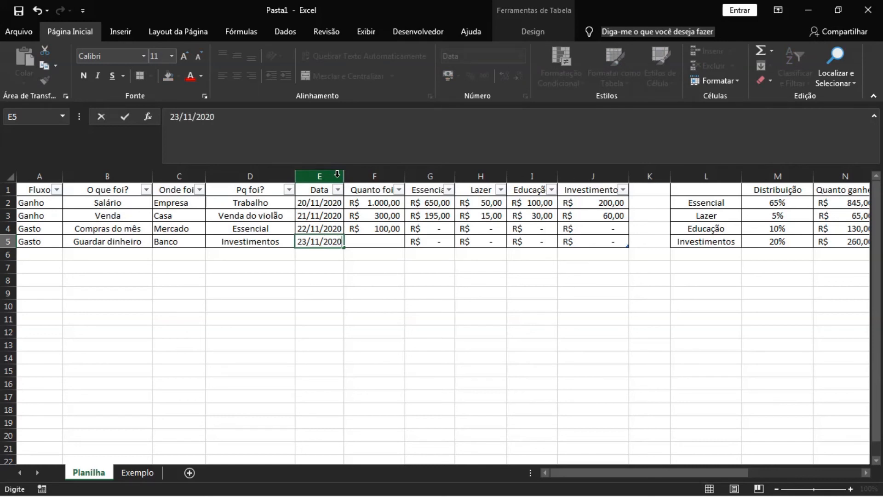
key(Tab)
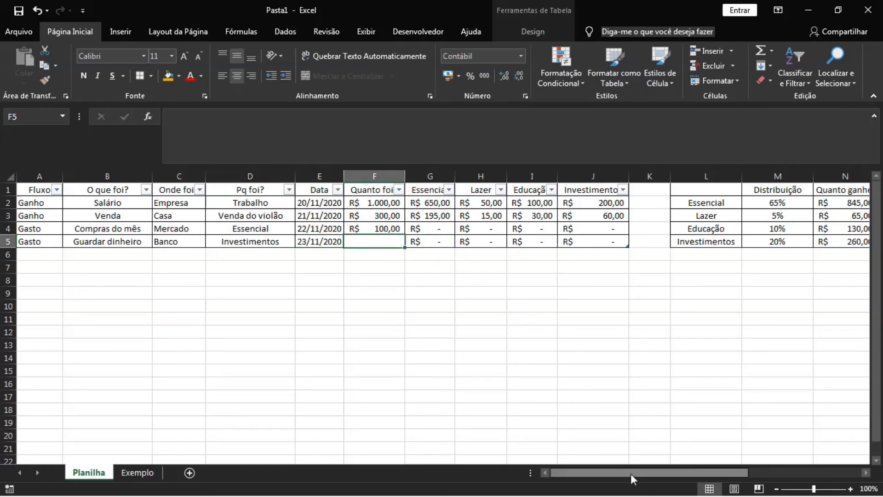
drag(632, 474, 645, 472)
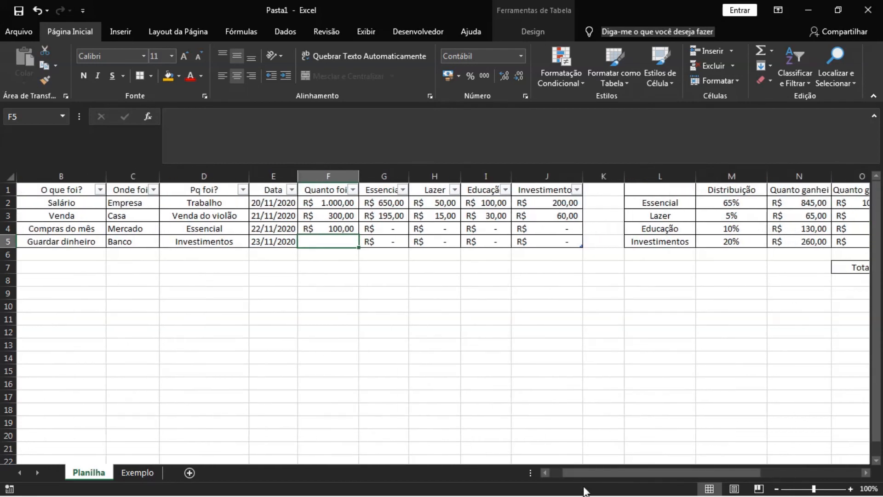
drag(585, 474, 573, 475)
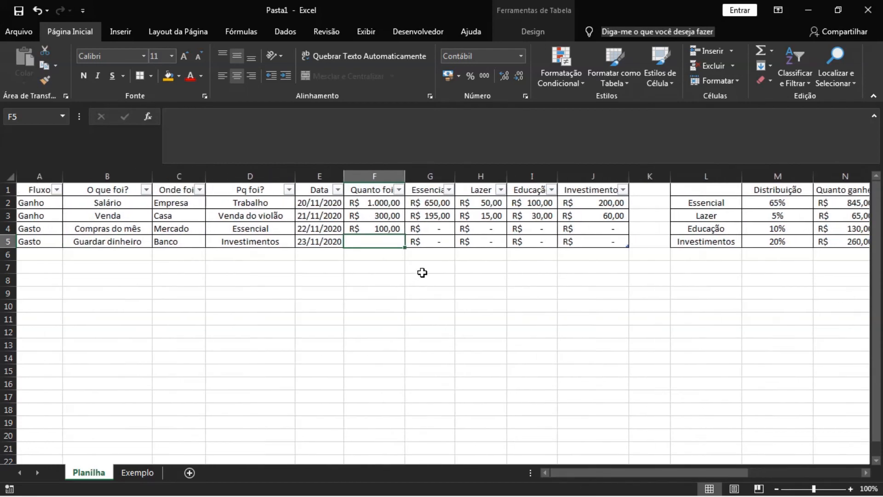
text(260)
key(Return)
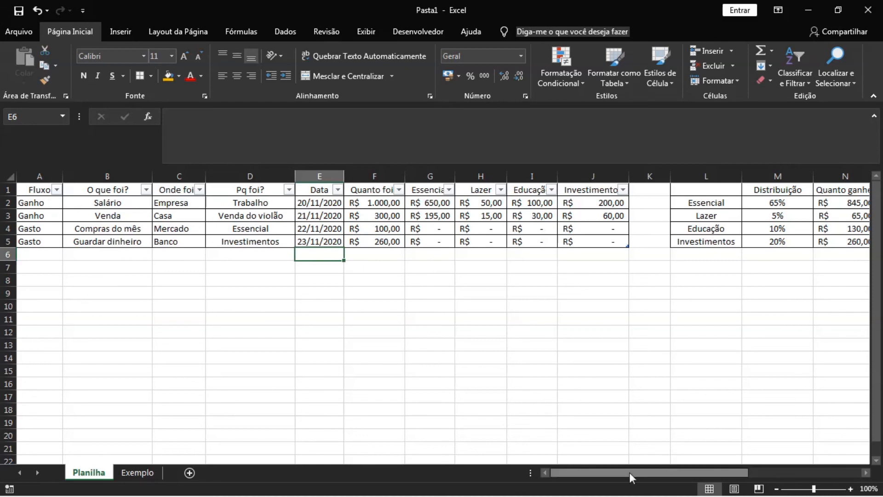
Step: Compare the earned, spent and remaining amounts for Investimentos in N5:P5 and review the Total in P7
drag(632, 476, 744, 478)
click(358, 239)
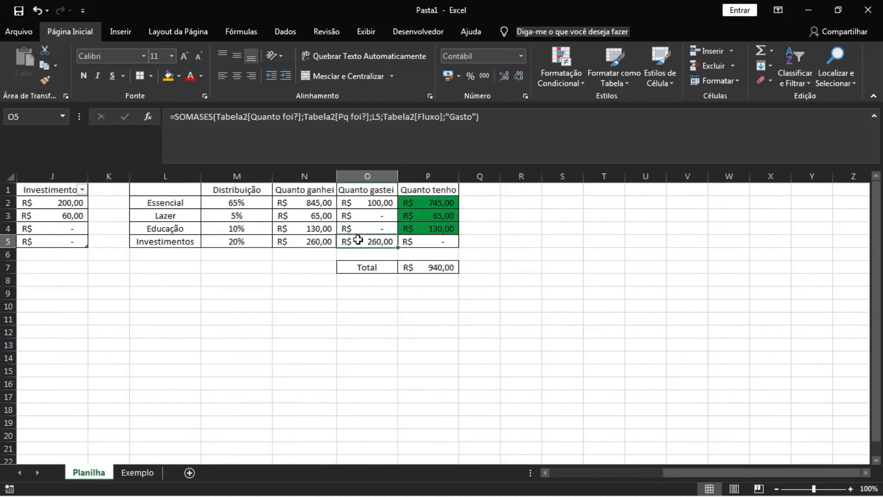
click(313, 242)
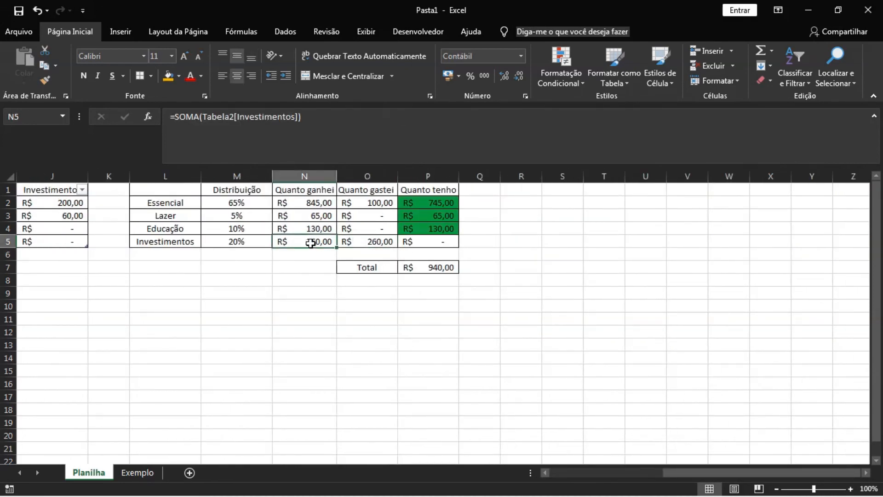
click(425, 241)
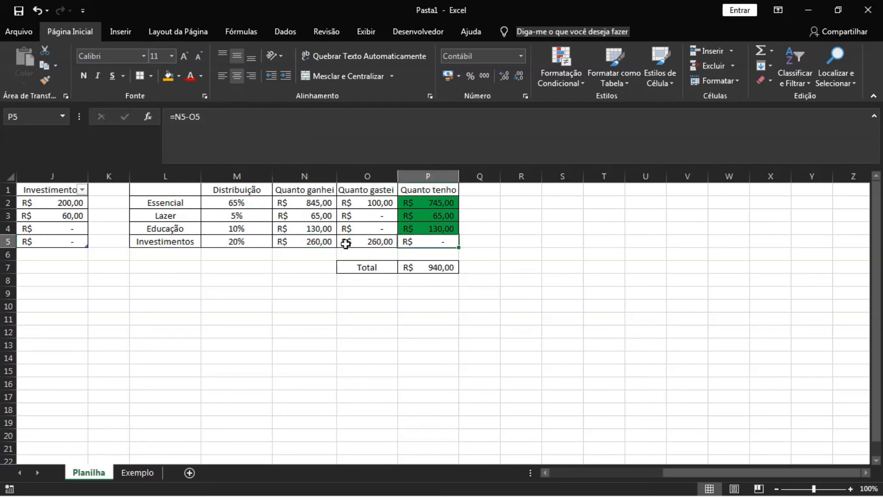
drag(422, 270, 369, 265)
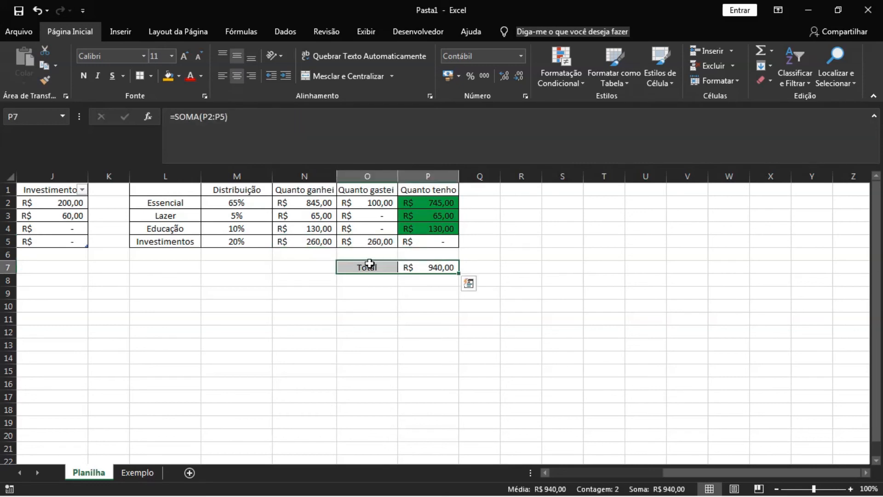
click(432, 237)
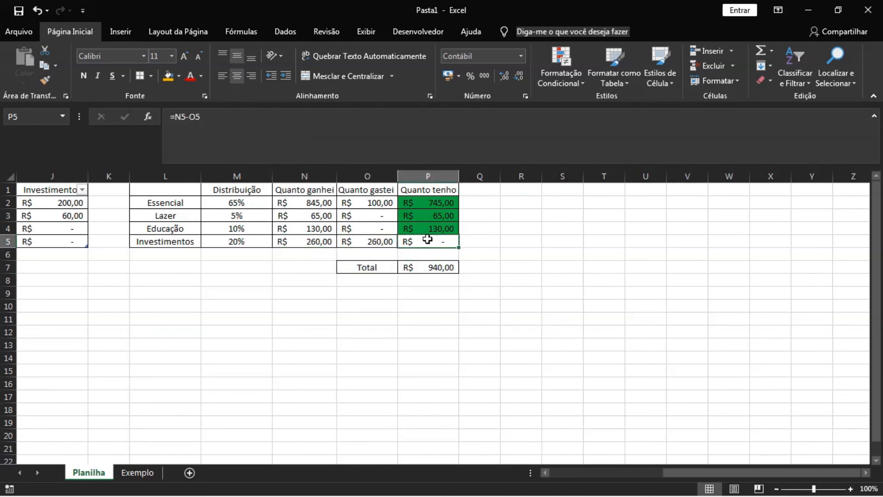
drag(361, 243, 310, 239)
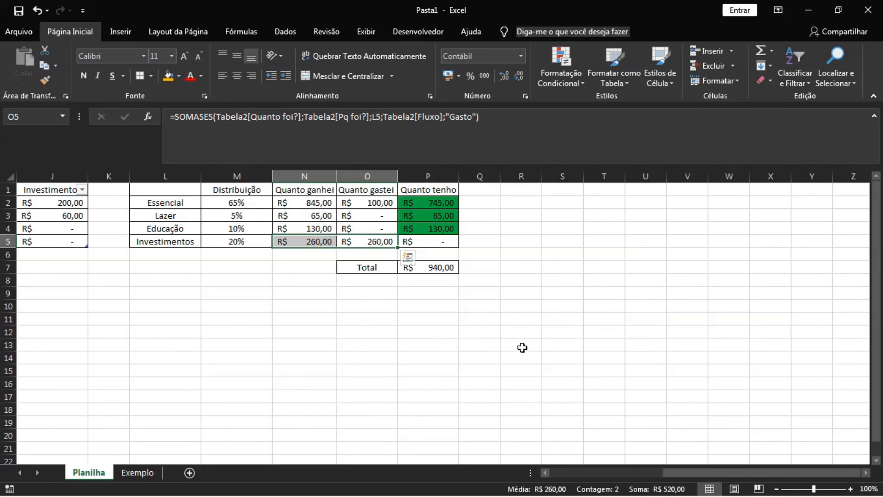
click(425, 303)
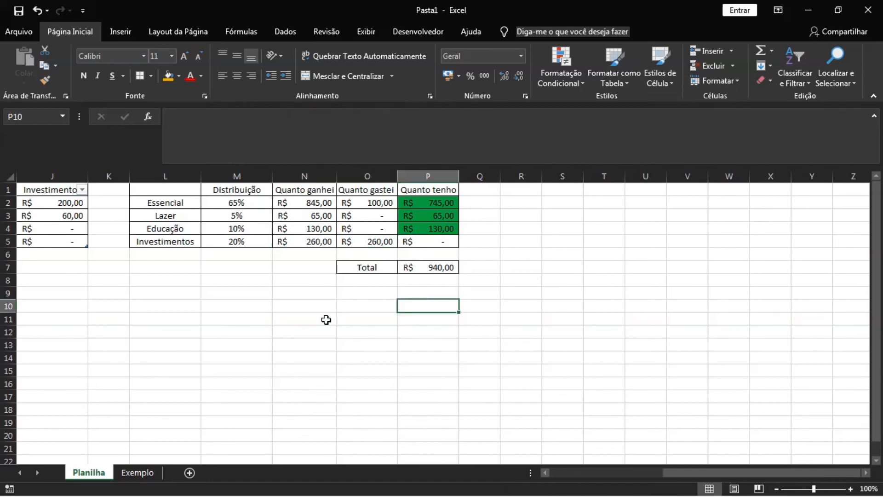
Step: Add another expense in row 6 with Gasto as Fluxo and Festa as O que foi?
drag(325, 319, 2, 294)
click(45, 251)
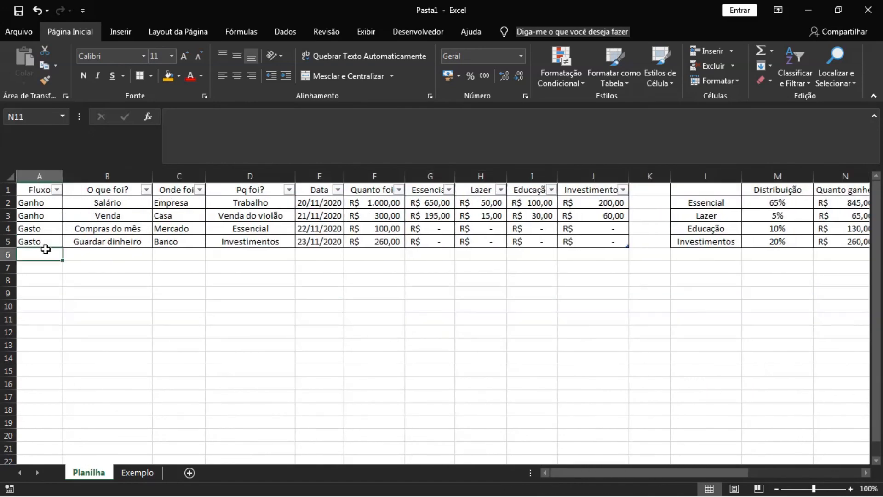
text(Gasto)
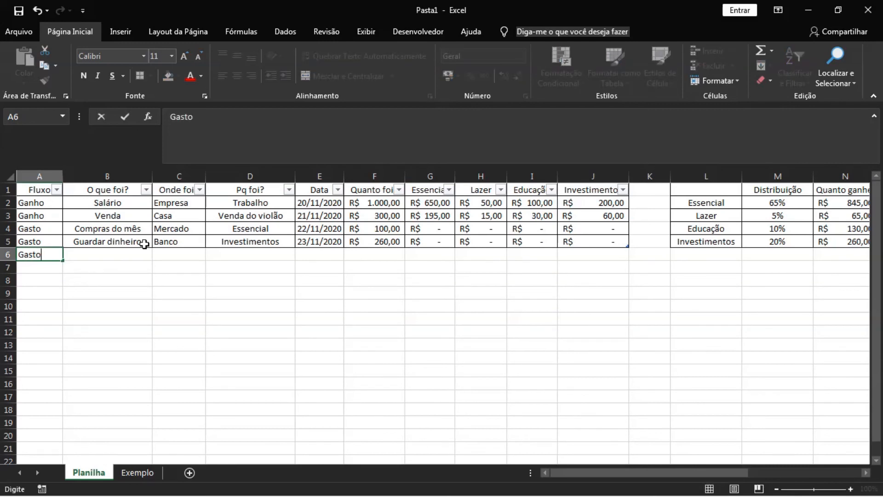
key(Tab)
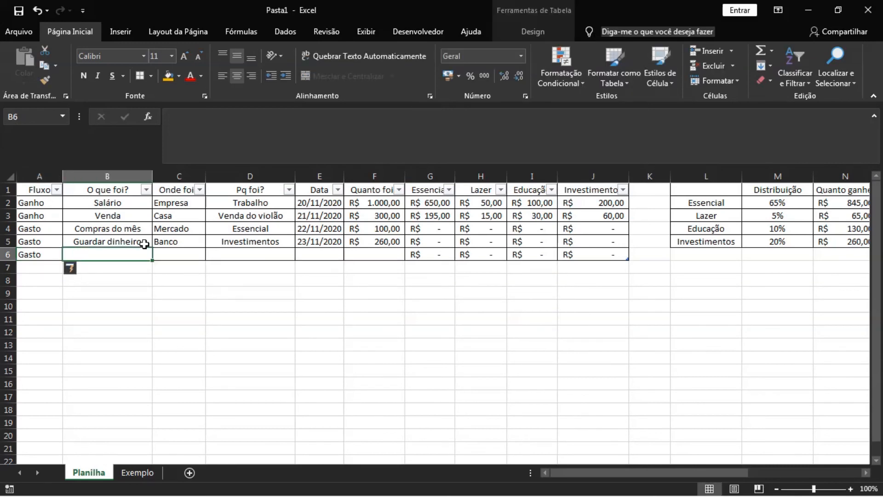
text(Fesra)
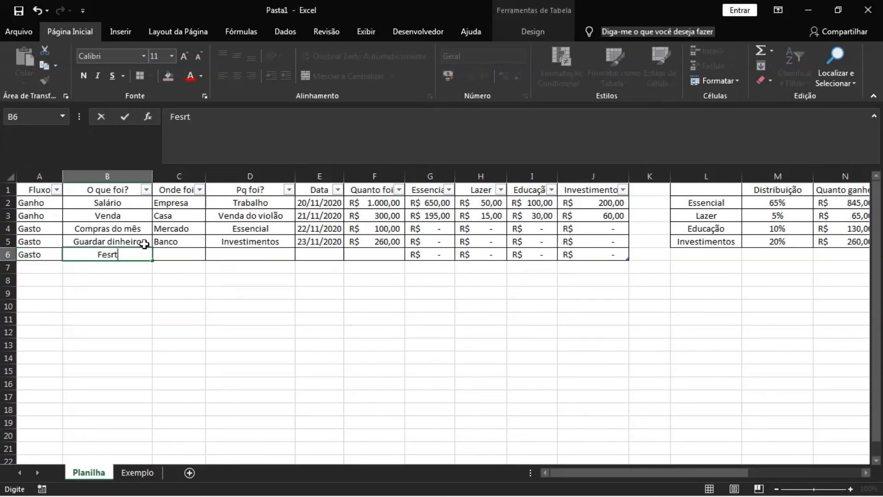
key(BackSpace)
key(BackSpace)
text(ta)
key(Tab)
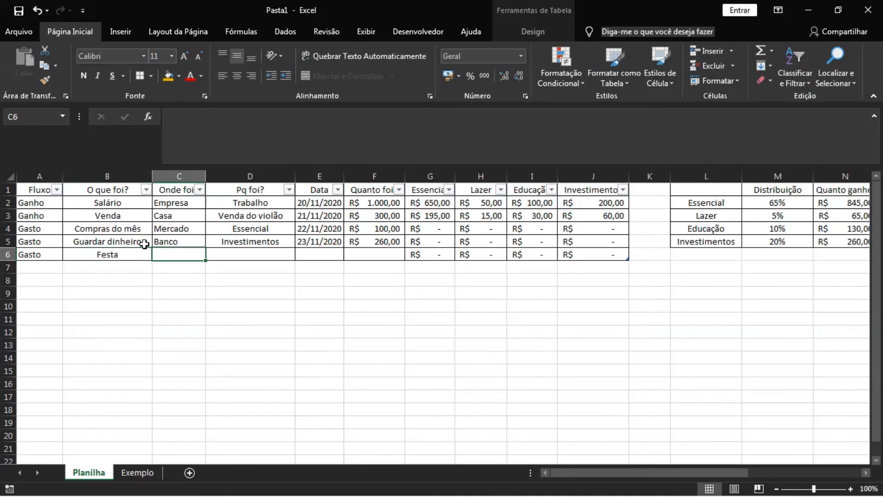
Step: Enter Casa de show as the place and Lazer as Pq foi? for the row 6 expense
text(C)
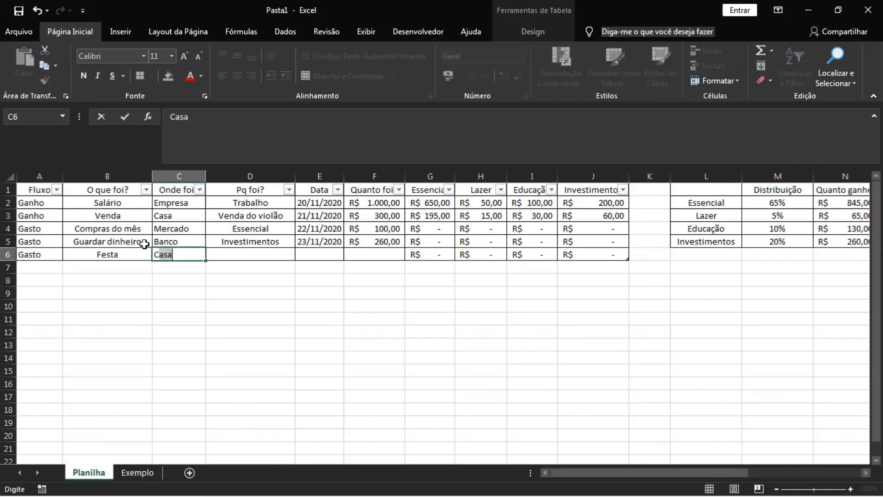
text(asa de show)
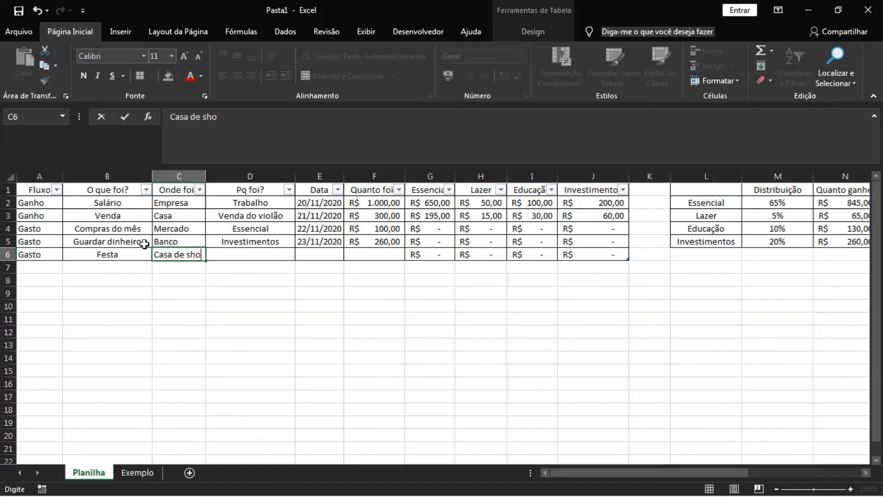
key(Tab)
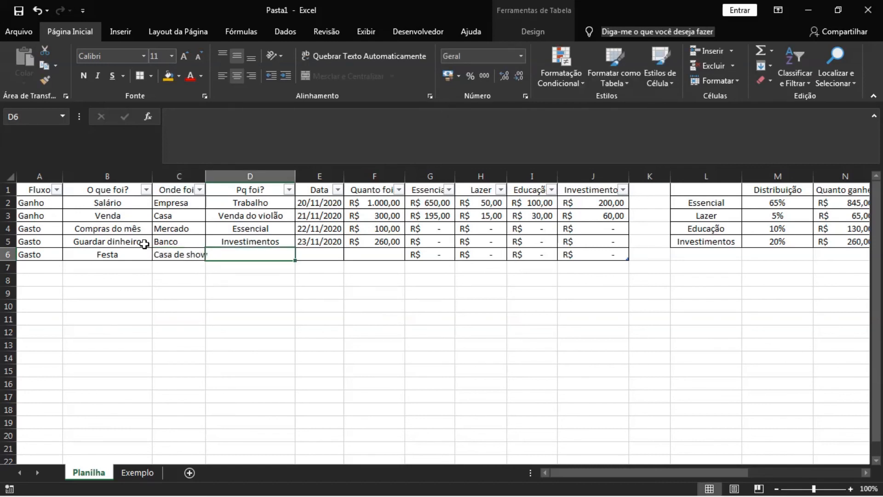
text(Lazer)
key(Tab)
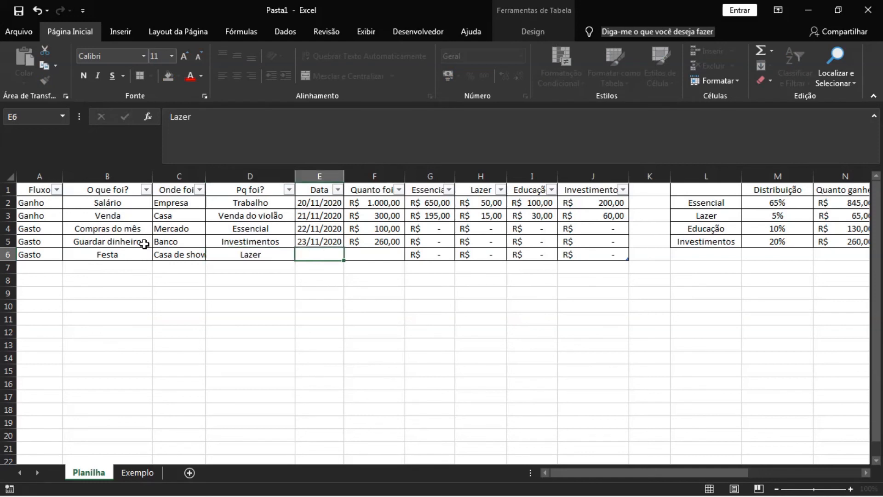
Step: Date the row 6 expense 23/11/2020 and set its amount to 60
text(2)
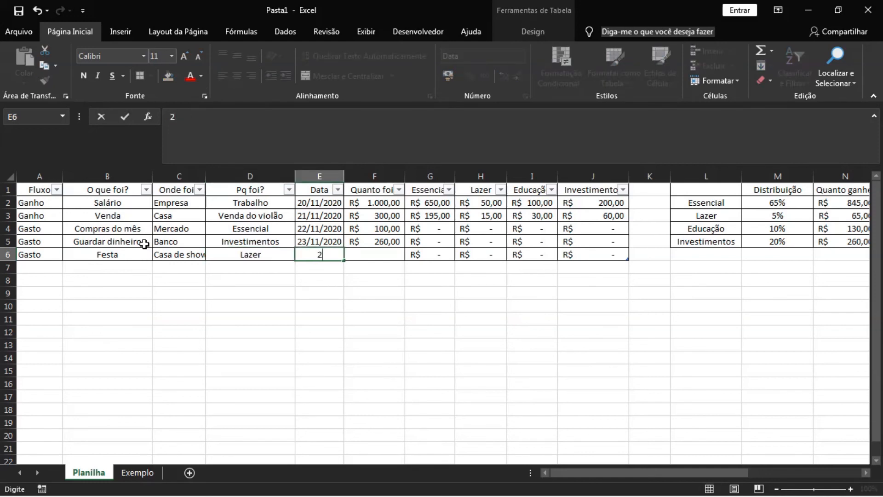
text(3/11/2020)
key(Tab)
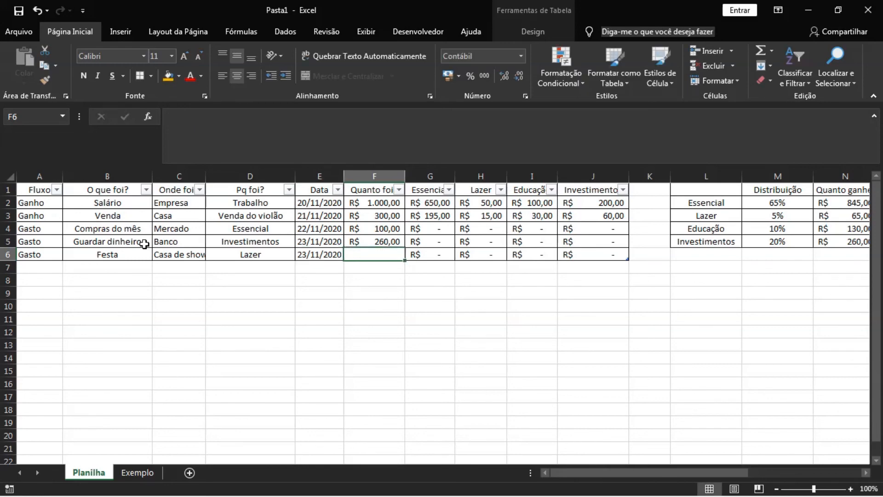
text(60)
key(Tab)
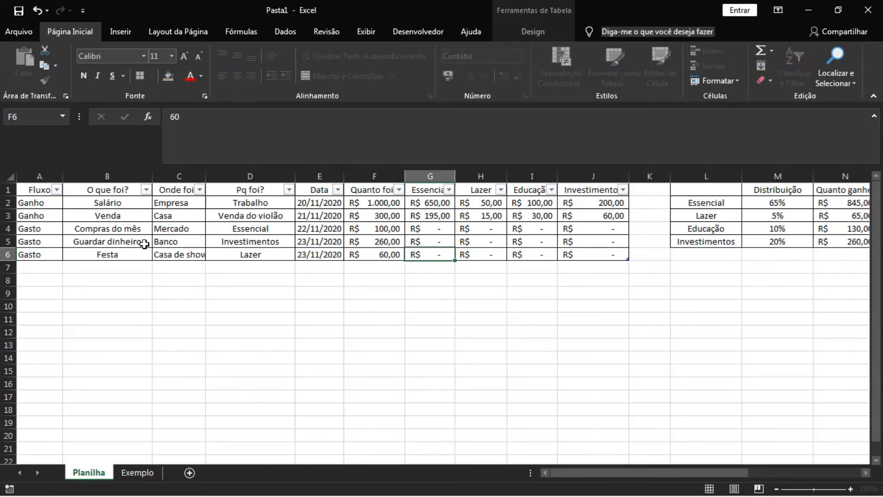
Step: Compare the earned, spent and remaining amounts for Lazer in N3:P3 with those for Investimentos in row 5
drag(380, 286, 647, 291)
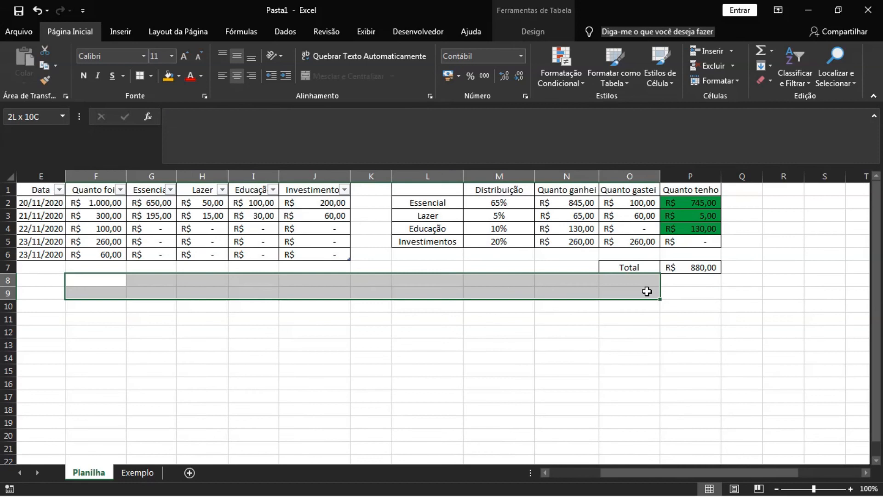
click(606, 207)
click(591, 216)
click(683, 216)
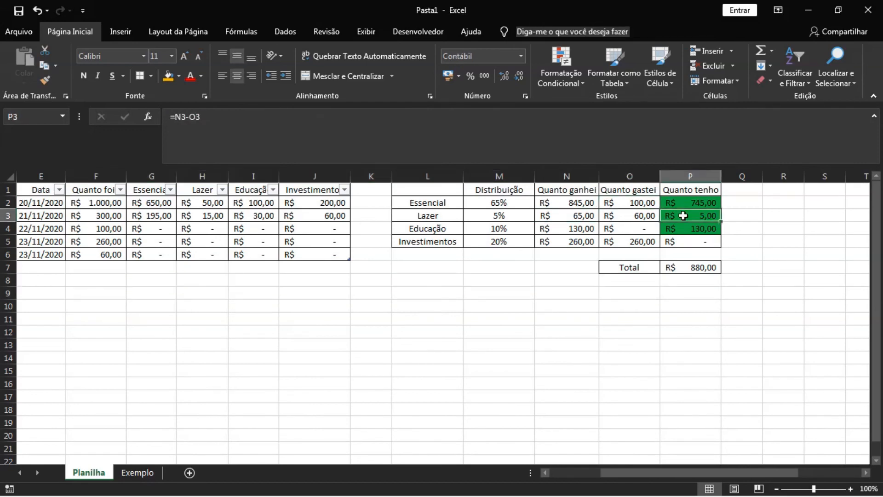
mouse_move(685, 216)
mouse_down()
mouse_move(628, 216)
mouse_move(680, 216)
mouse_up()
drag(561, 215, 649, 217)
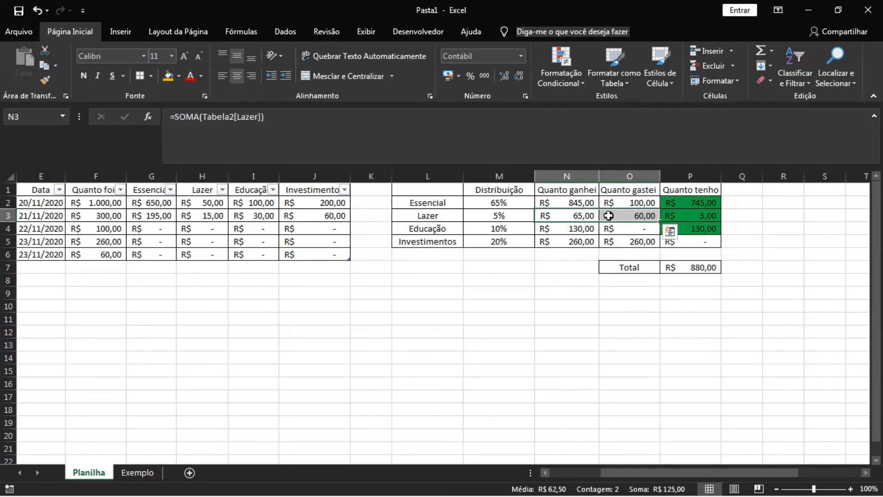
drag(609, 216, 586, 216)
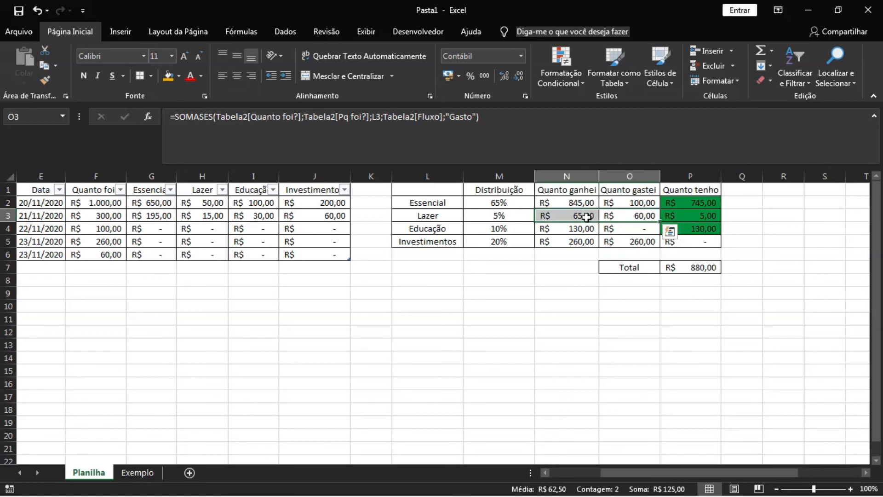
click(708, 219)
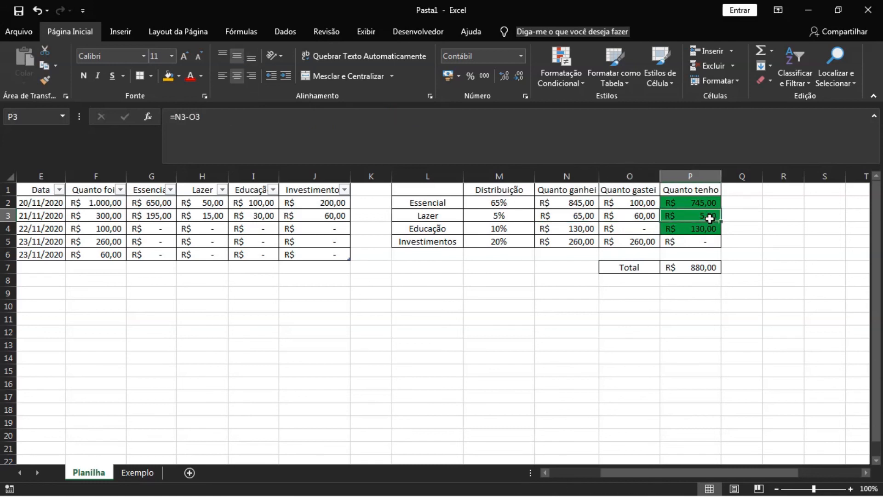
click(621, 247)
drag(564, 245, 584, 245)
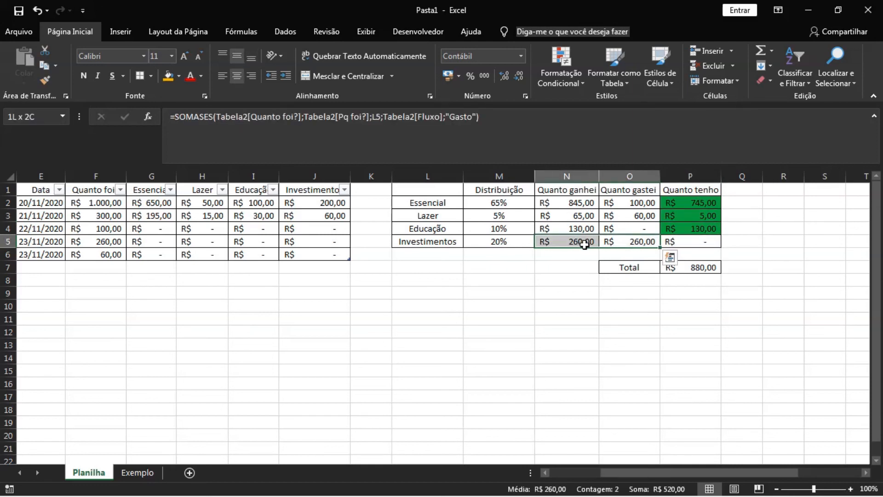
click(688, 218)
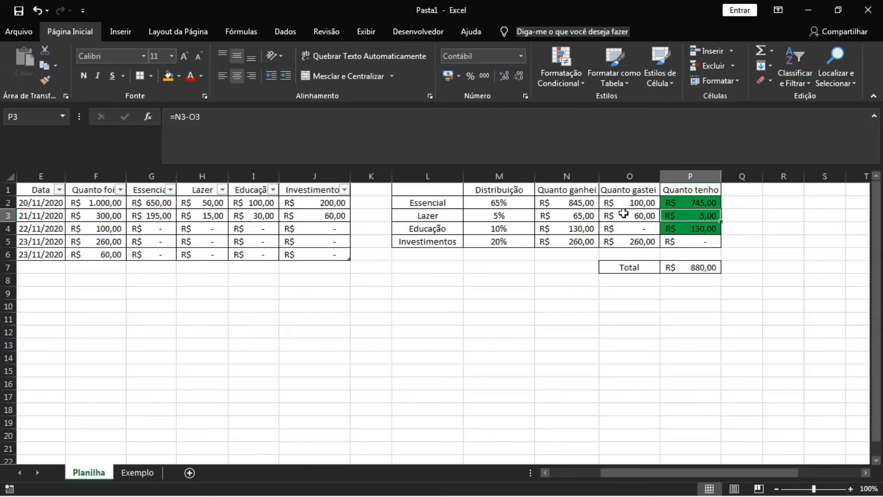
Step: Review the Quanto ganhei, Quanto gastei and Quanto tenho columns for all categories, together with the Total in row 7
drag(557, 204, 552, 243)
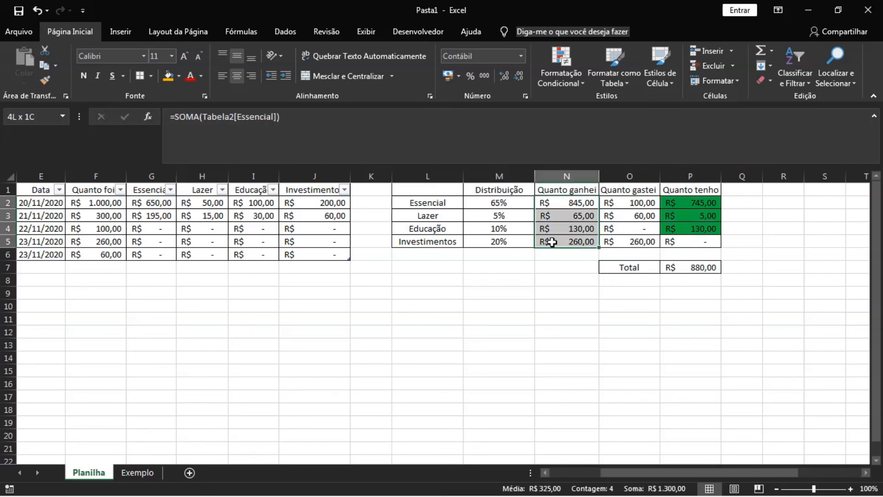
drag(641, 202, 640, 242)
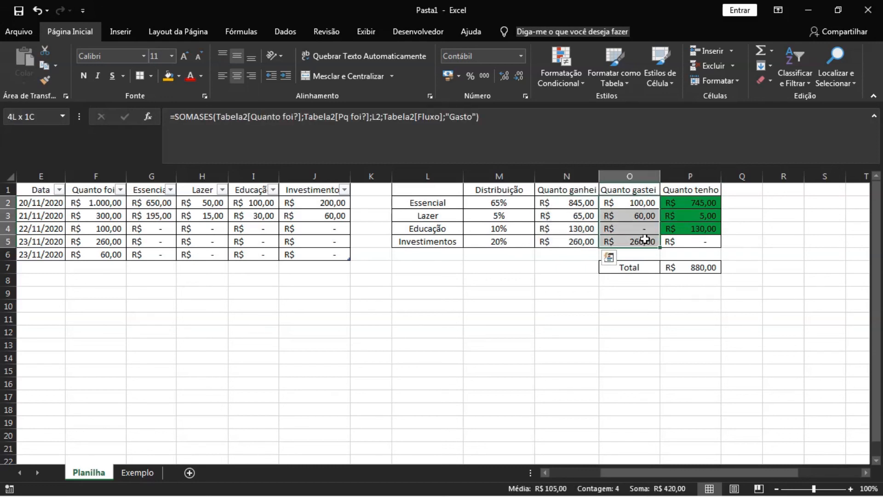
drag(704, 203, 705, 242)
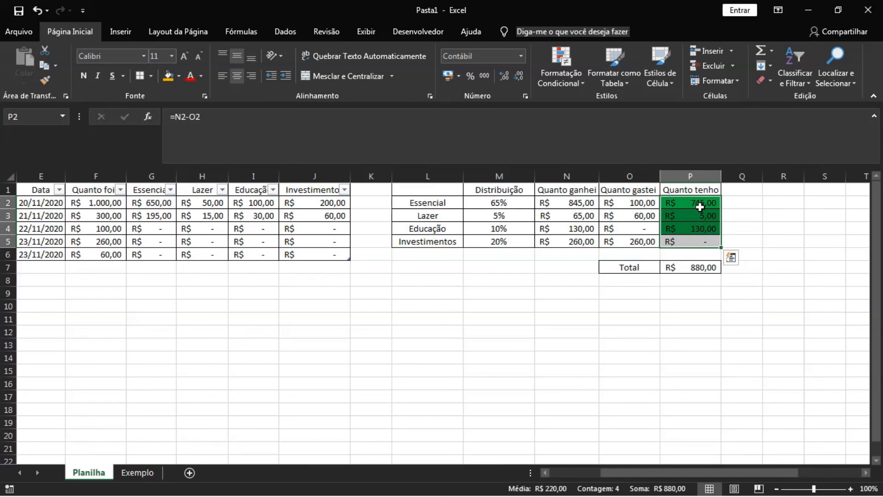
drag(702, 190, 420, 239)
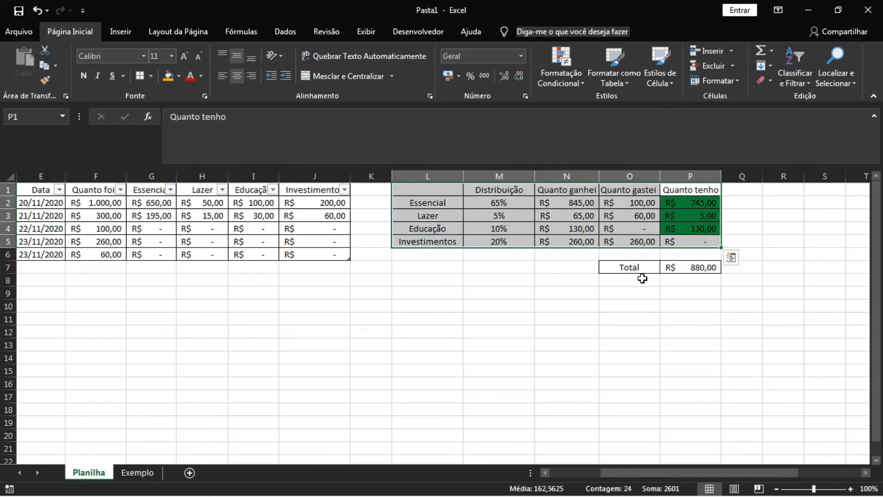
drag(513, 271, 439, 269)
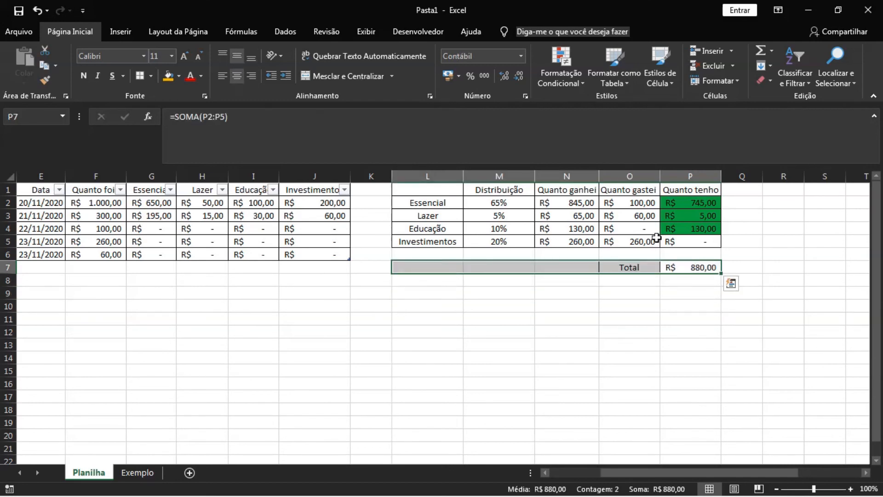
drag(692, 193, 431, 266)
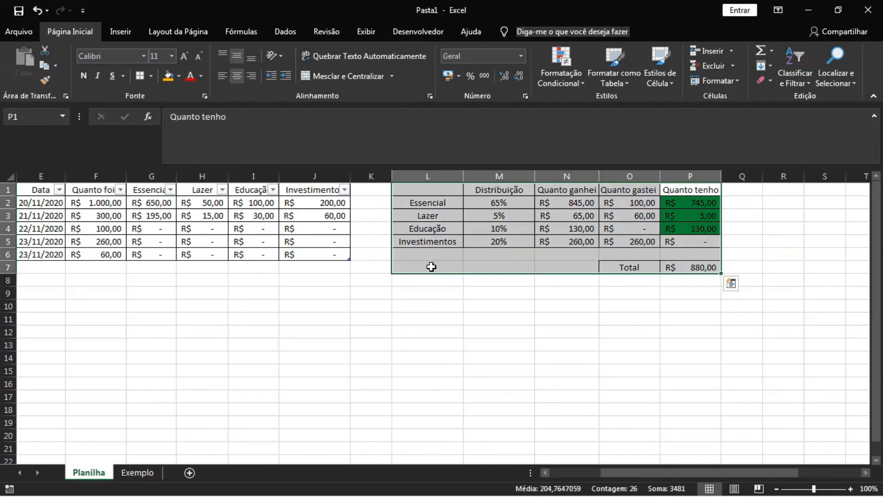
click(478, 296)
Step: Go through each field of the Festa expense in row 6, from Fluxo to Quanto foi?
drag(354, 282, 228, 253)
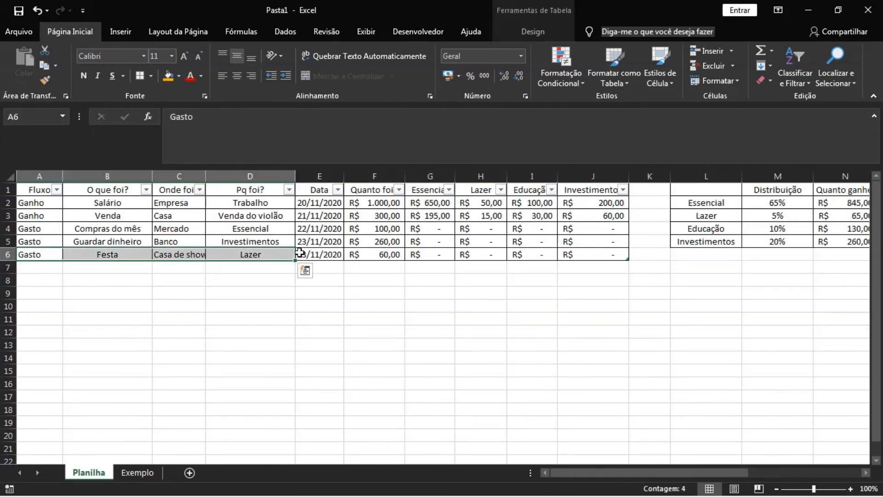
click(87, 254)
click(170, 255)
click(257, 254)
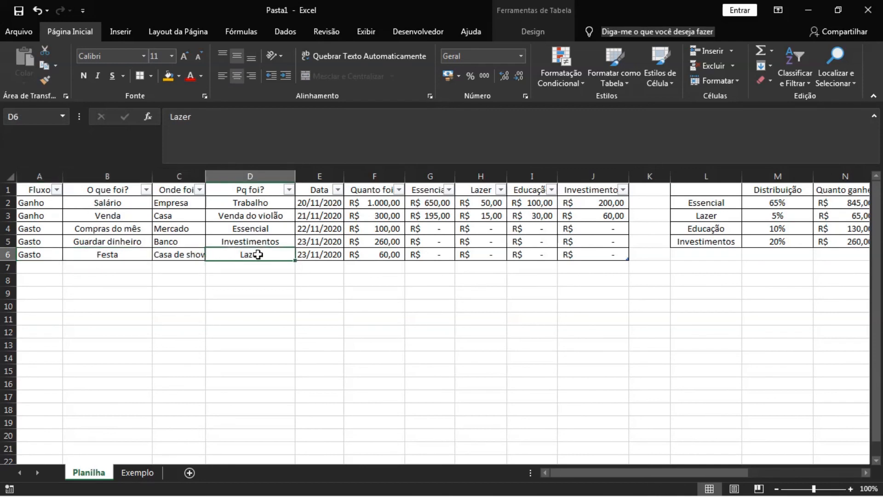
click(325, 254)
click(392, 255)
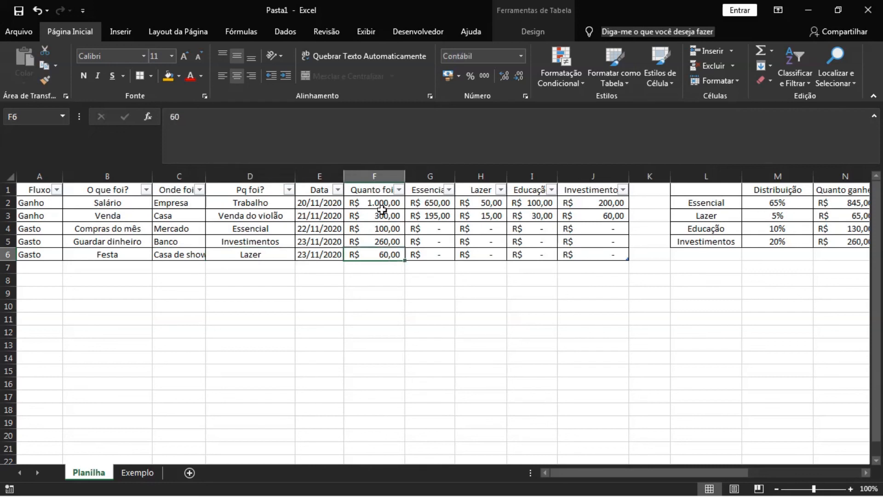
drag(526, 269, 560, 270)
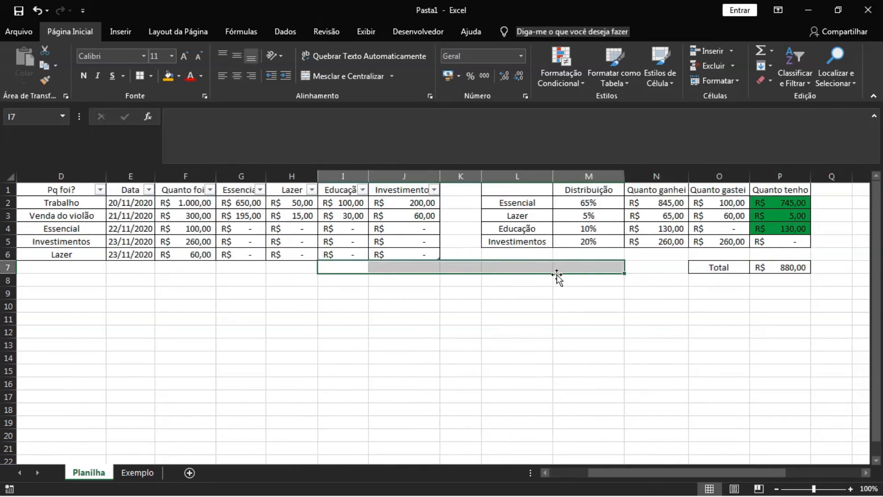
drag(375, 256, 92, 252)
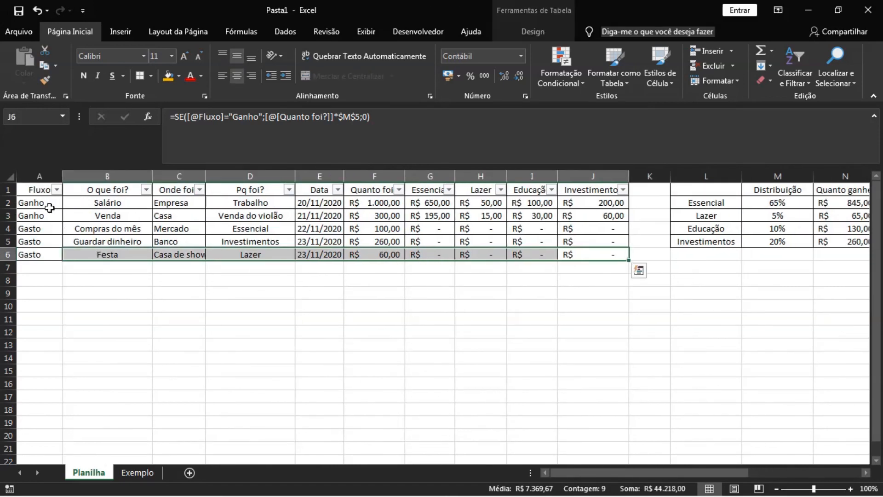
Step: Check the Salário income entry in row 2, including its place and its Pq foi? value
mouse_move(50, 208)
mouse_down()
mouse_move(211, 227)
mouse_move(159, 205)
mouse_move(49, 208)
mouse_up()
click(106, 207)
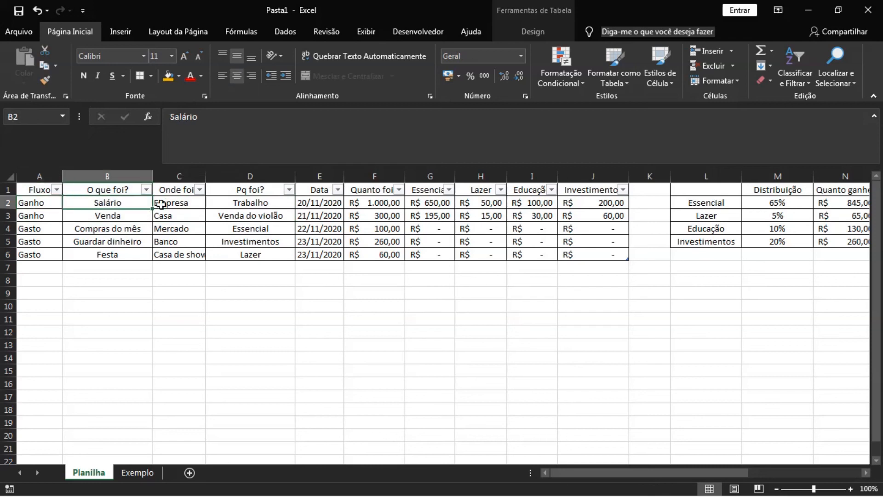
click(289, 205)
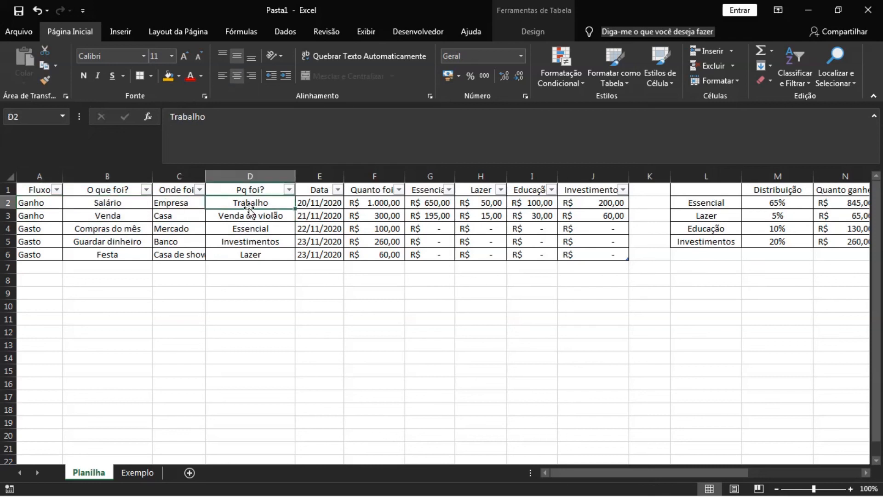
click(161, 203)
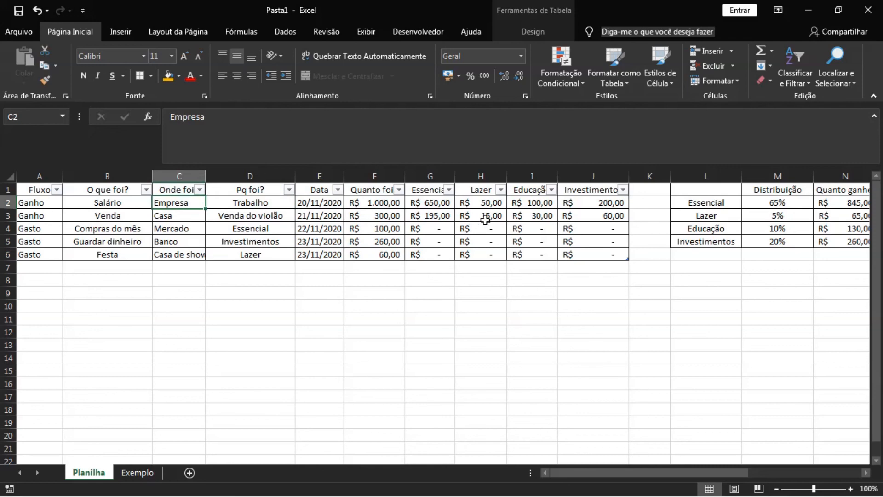
Step: Examine the remaining amounts in P2:P5 against the categories of the summary table in L2:P5
drag(644, 318, 708, 317)
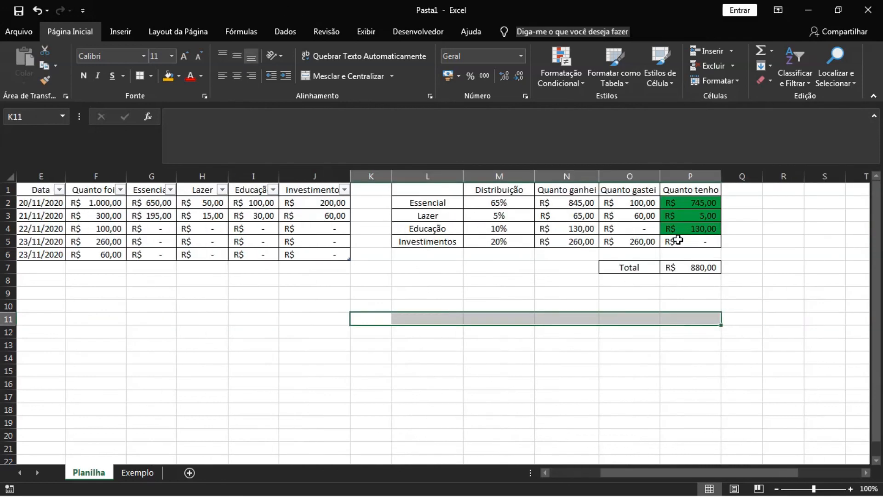
drag(694, 202, 690, 248)
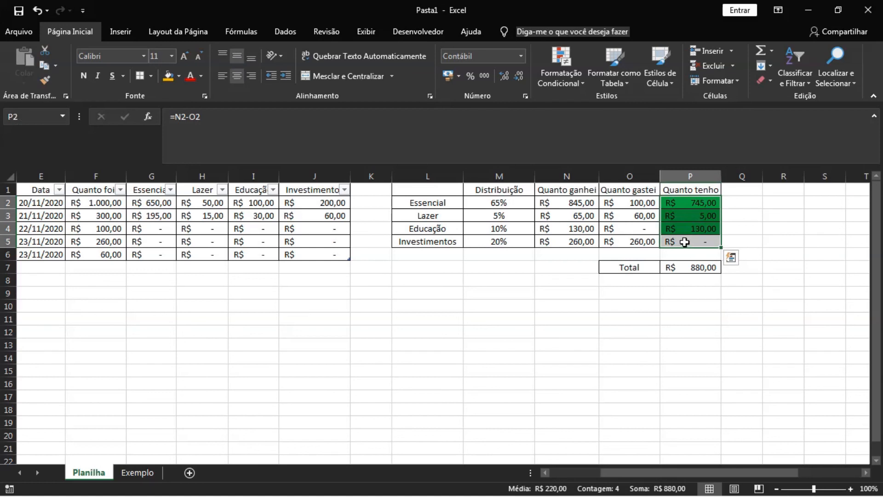
drag(433, 215, 439, 240)
drag(442, 204, 694, 233)
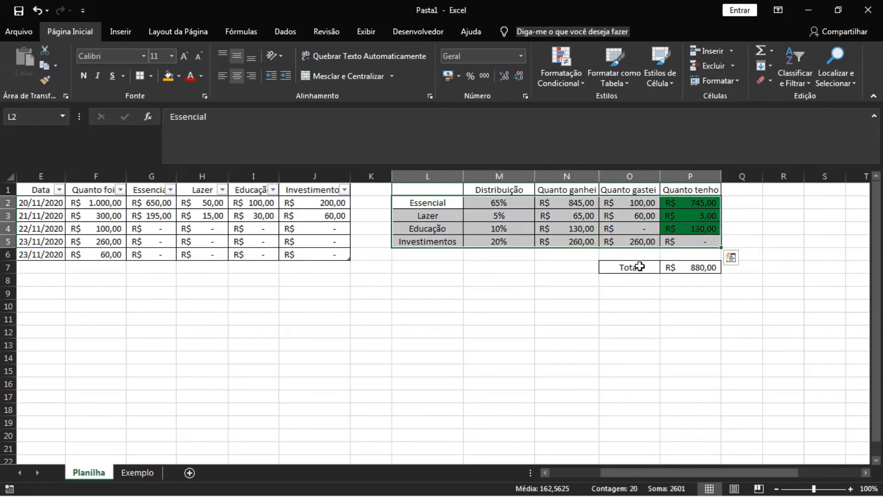
click(632, 279)
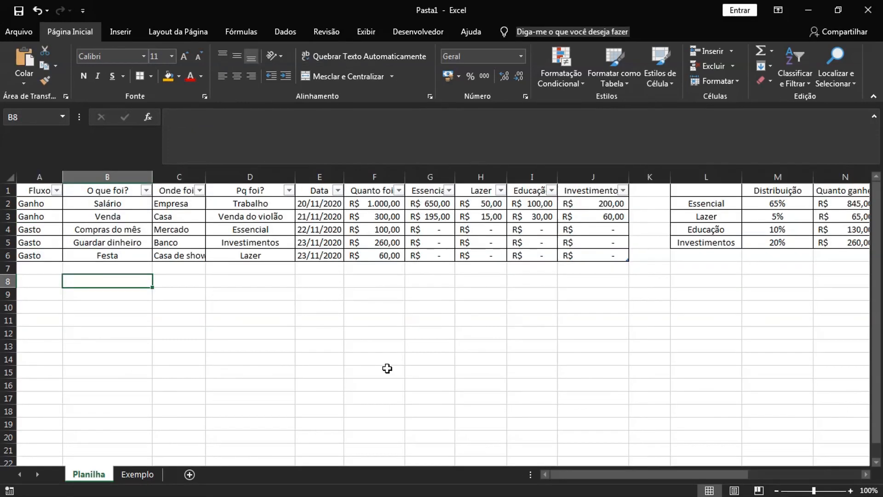
Step: Look over the entries table again and check Quanto tenho per category, including the Educação row in L4:P4
drag(606, 473, 671, 470)
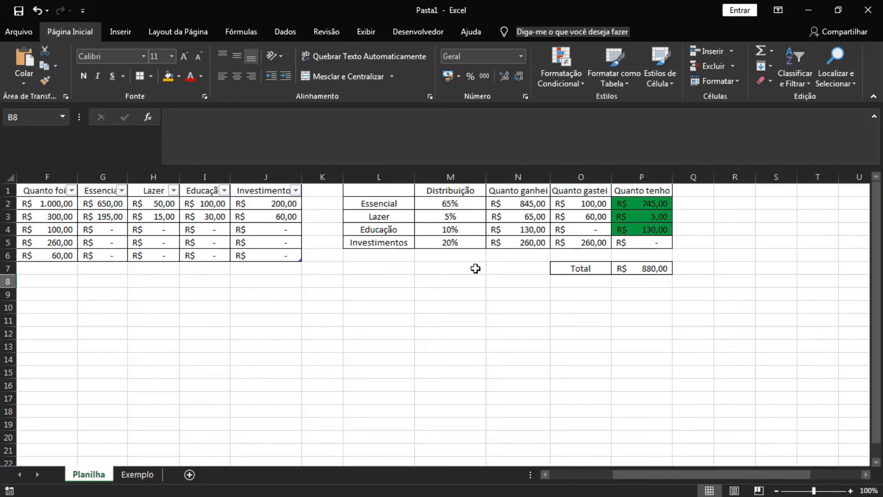
drag(447, 270, 60, 280)
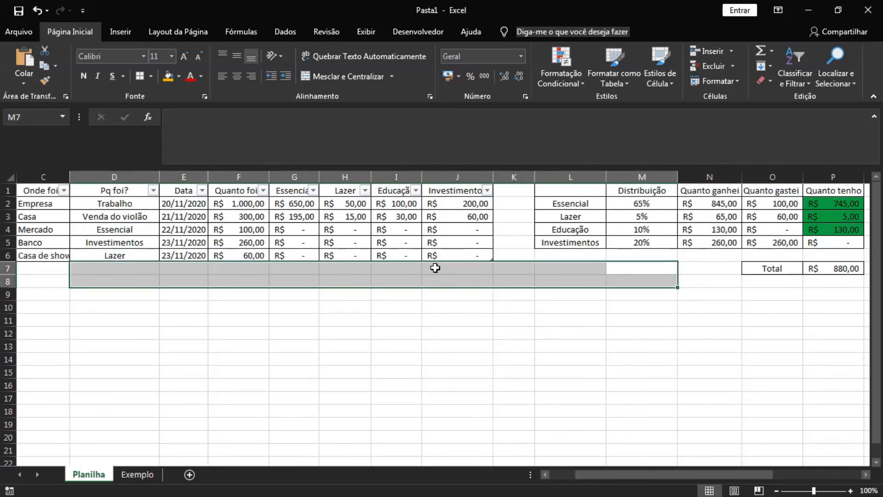
drag(434, 265, 74, 266)
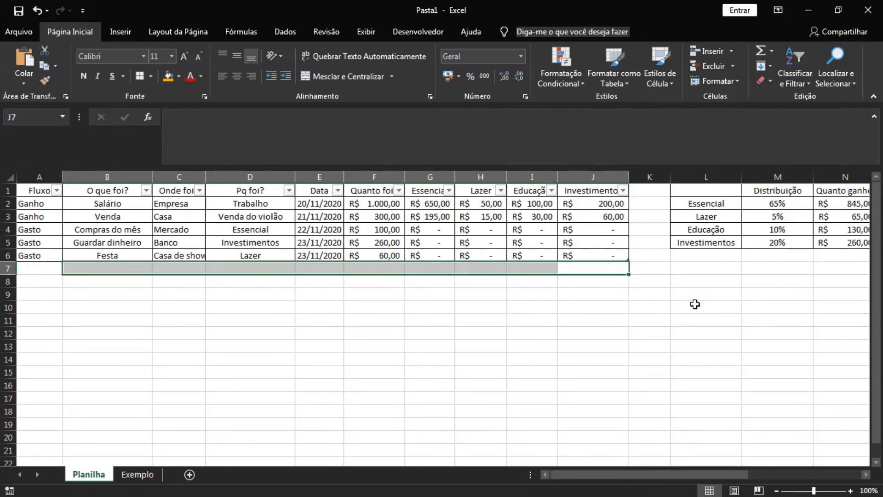
drag(693, 303, 595, 306)
drag(689, 204, 688, 243)
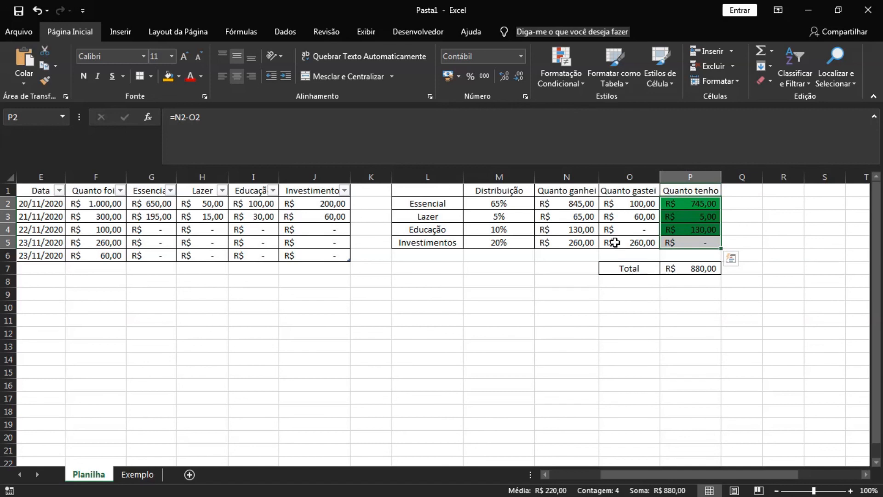
drag(699, 205, 695, 217)
drag(407, 201, 454, 229)
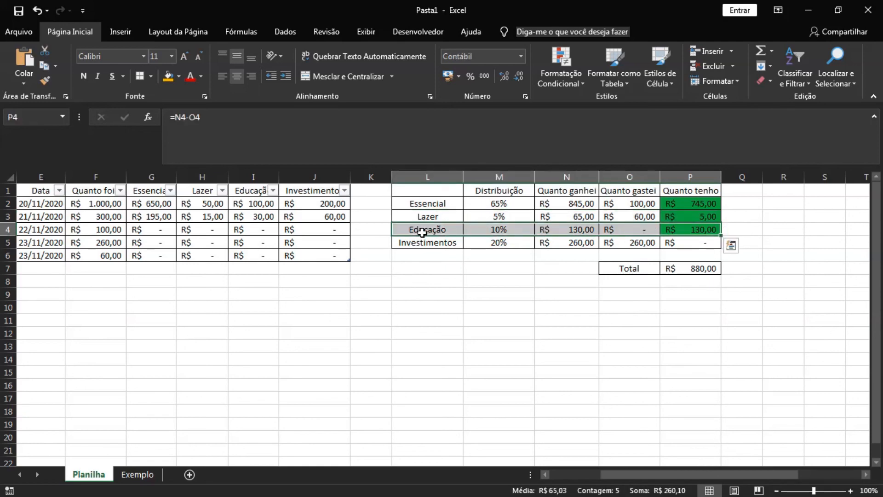